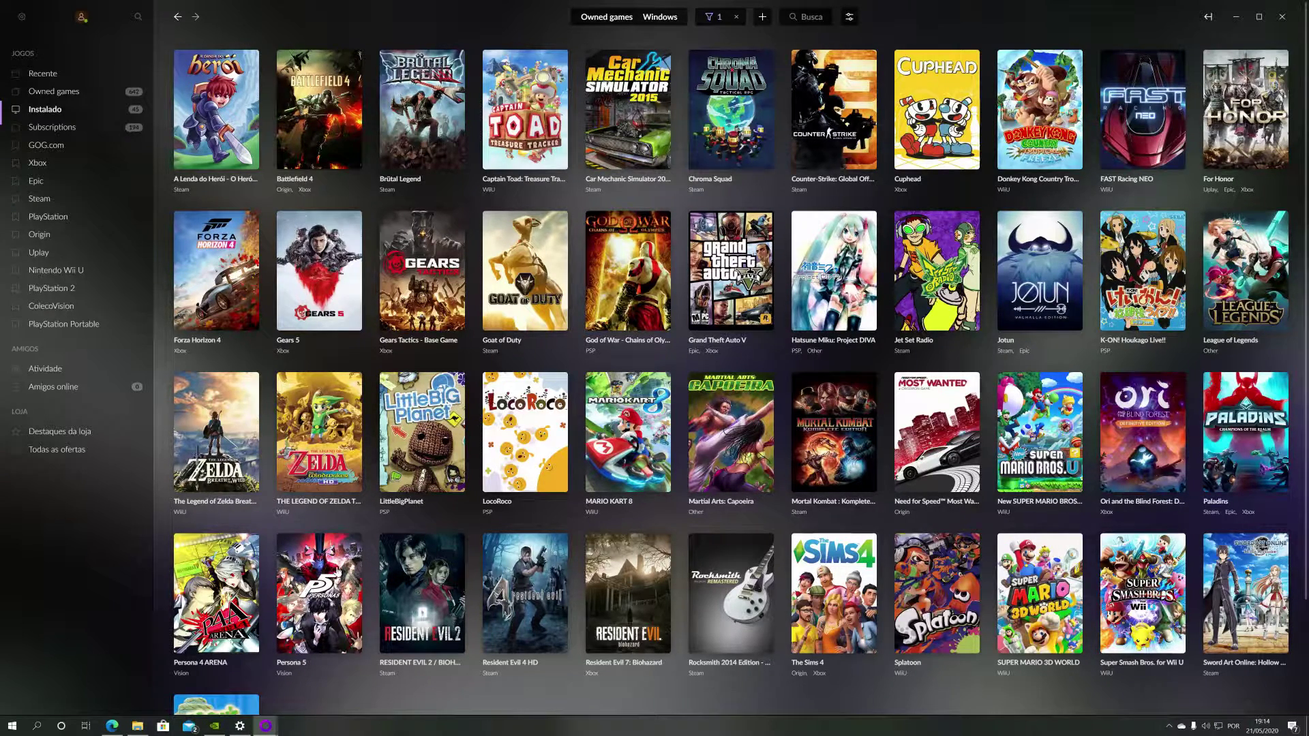
scroll(574, 465, "down", 2)
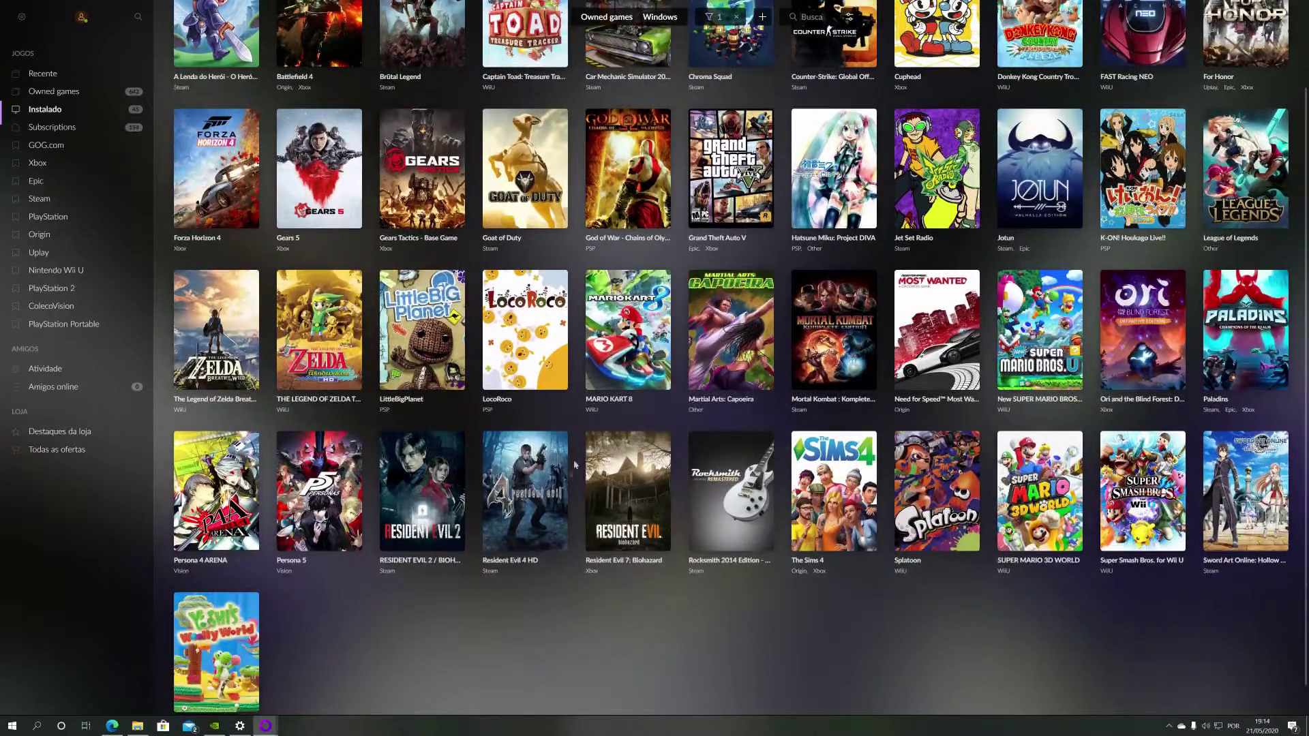
scroll(545, 619, "up", 1)
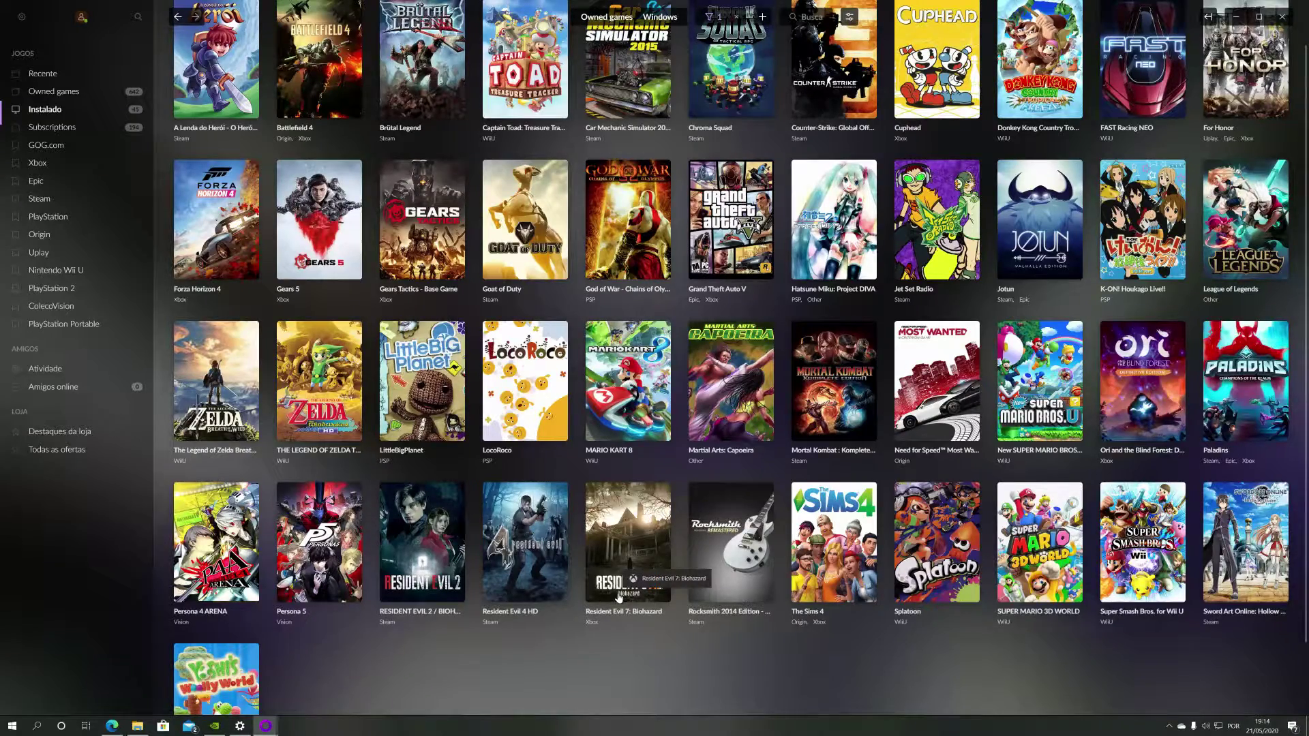
scroll(619, 598, "up", 1)
scroll(675, 564, "down", 1)
scroll(675, 564, "up", 1)
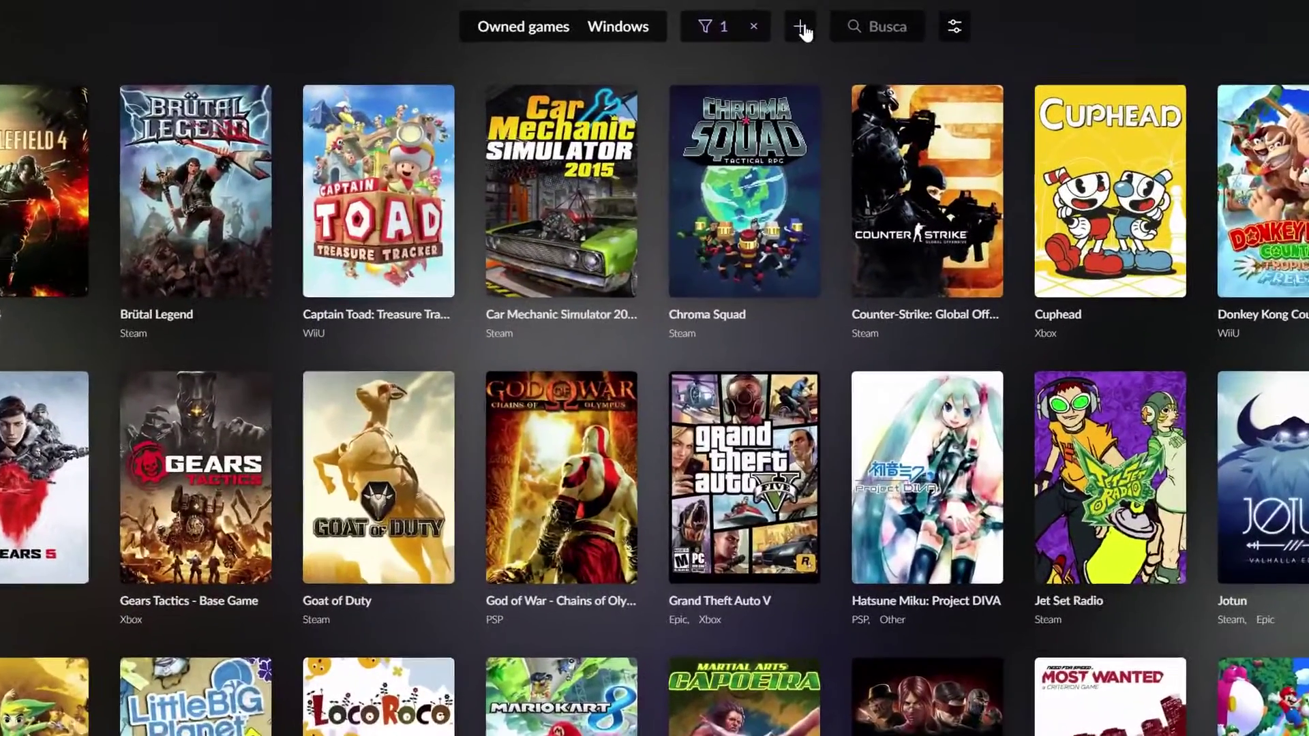
Add a game manually by searching for persona 4, and mark Shin Megami Tensei: Persona 4 as acquired
left_click(803, 30)
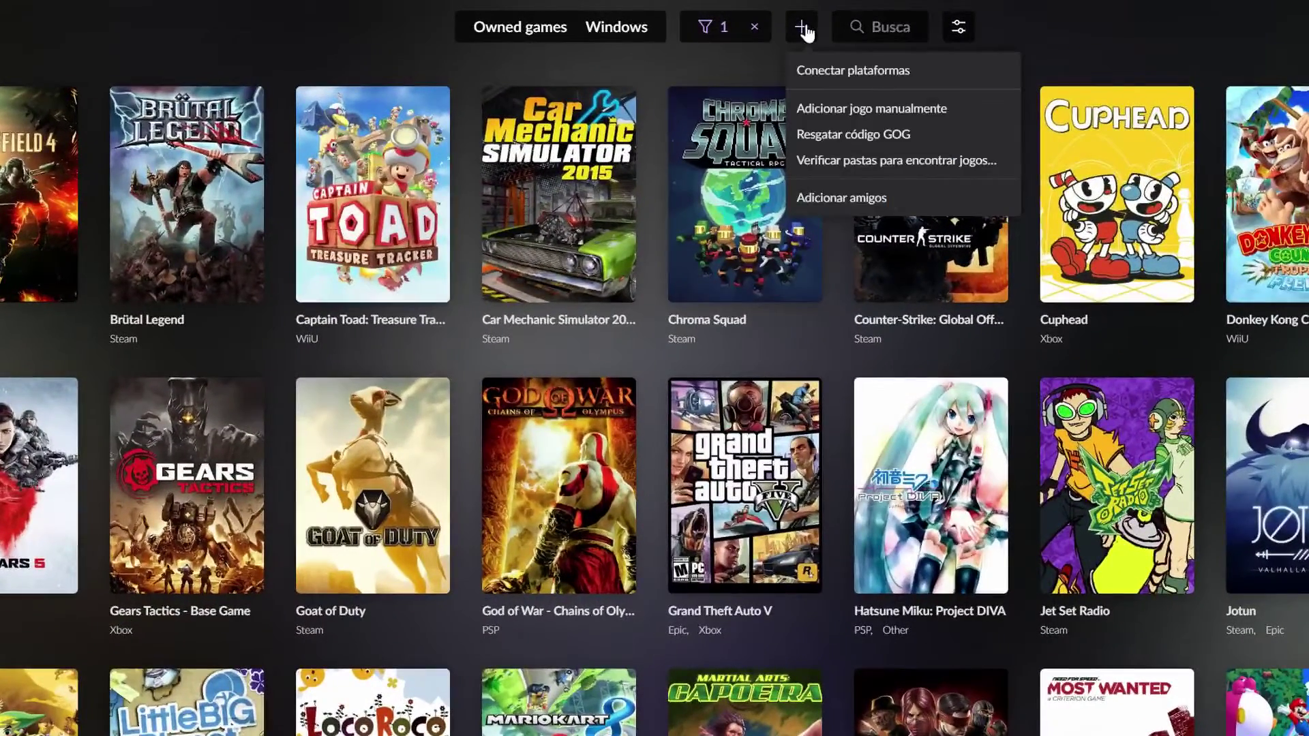
left_click(886, 107)
type("persona 4")
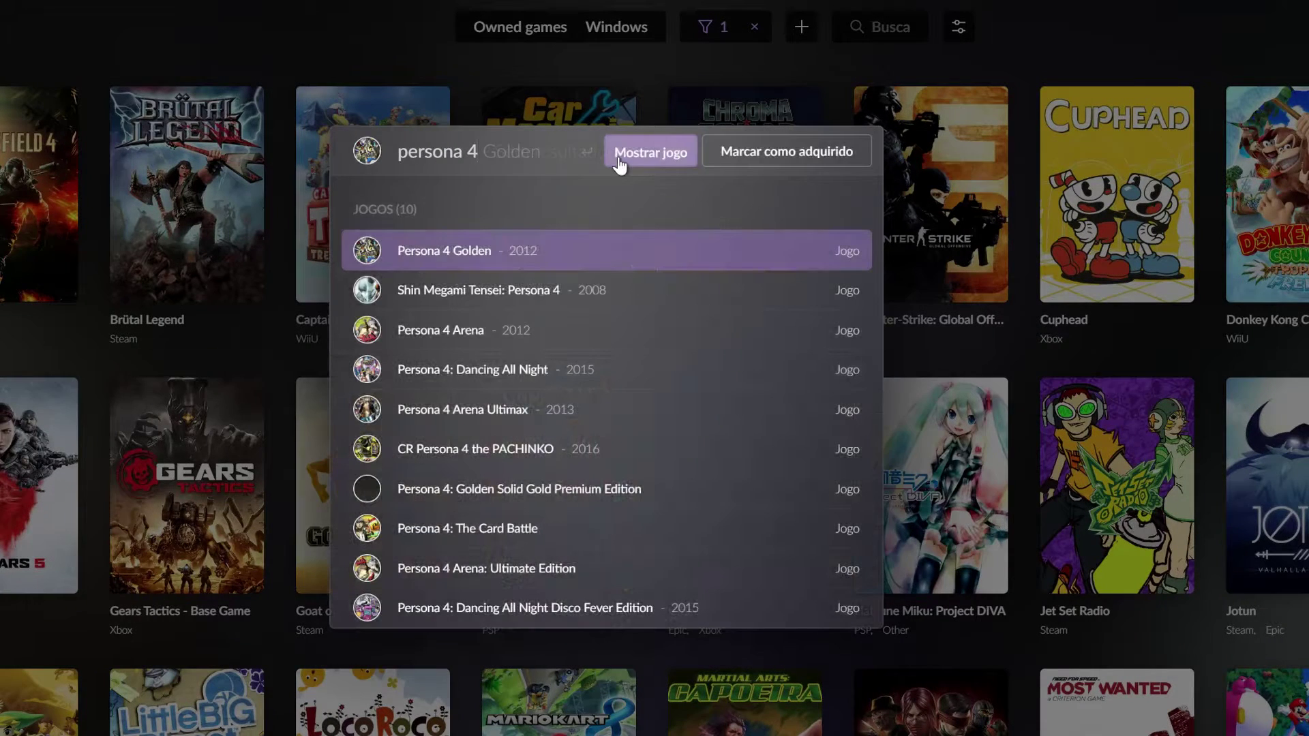
key("Escape")
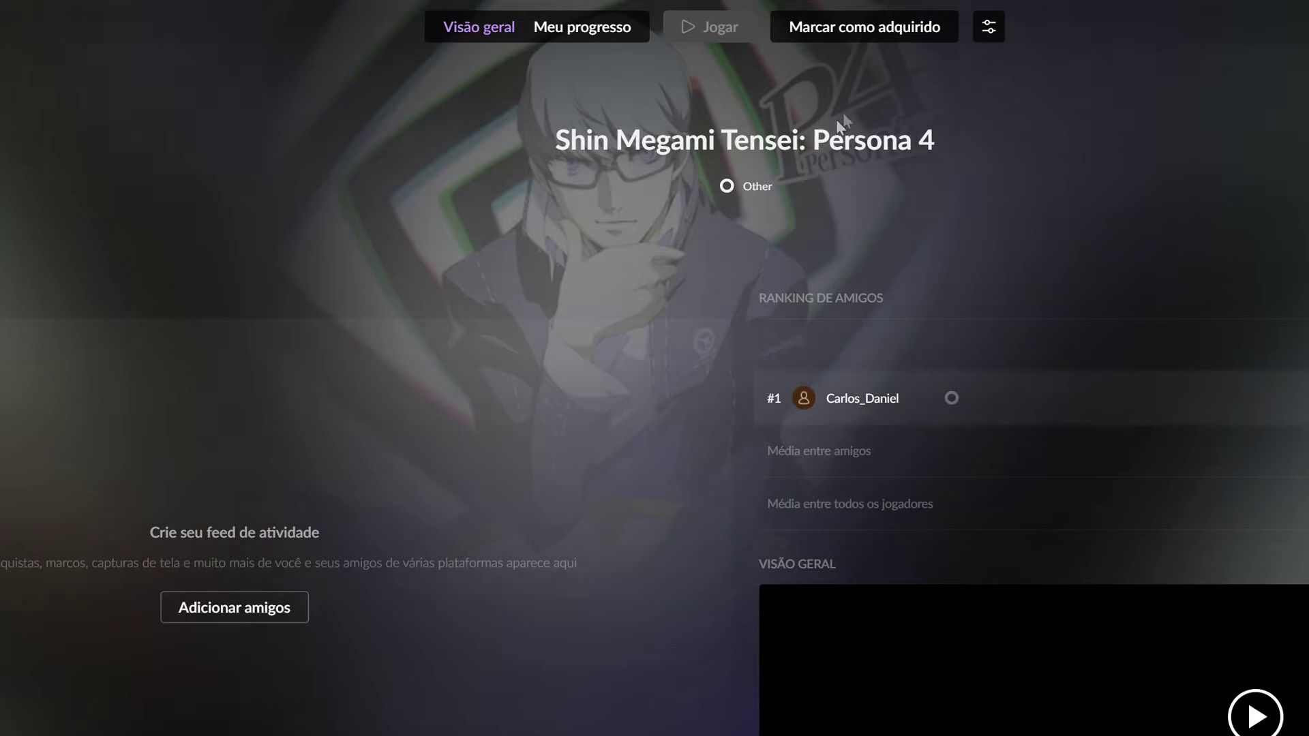
left_click(857, 36)
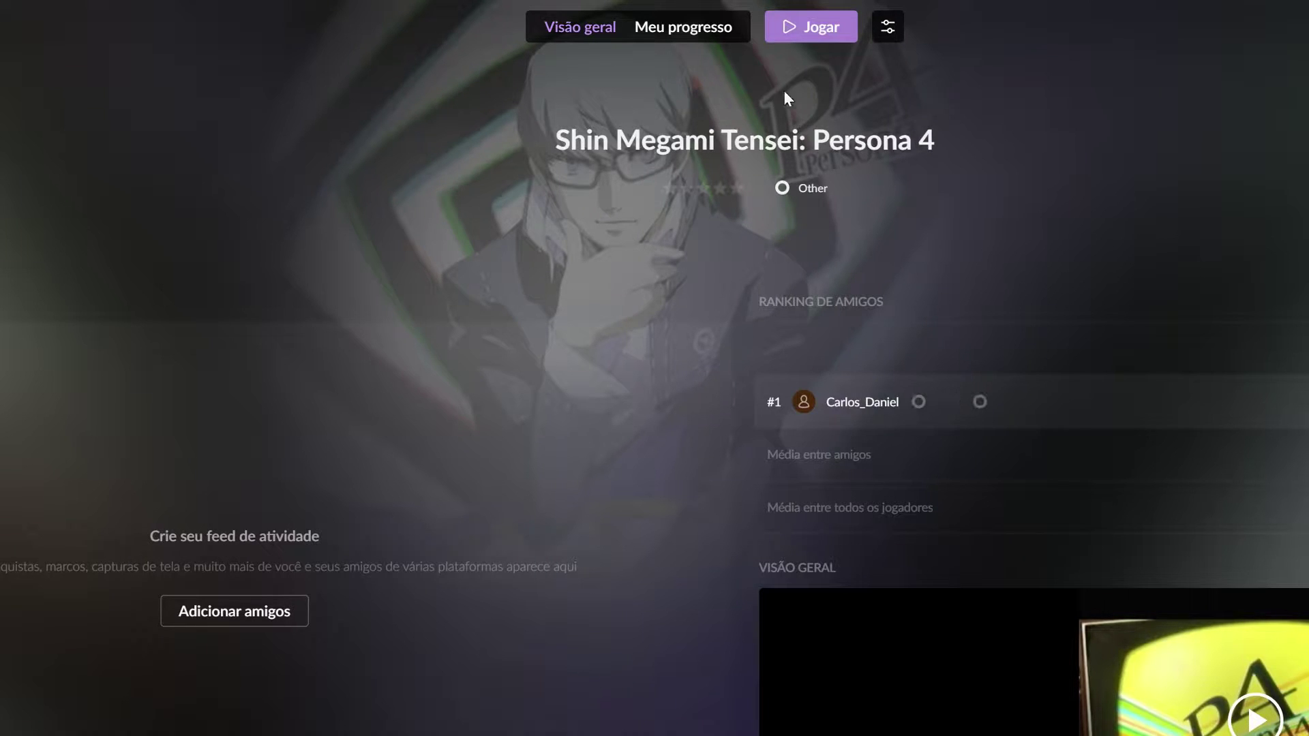
left_click(887, 43)
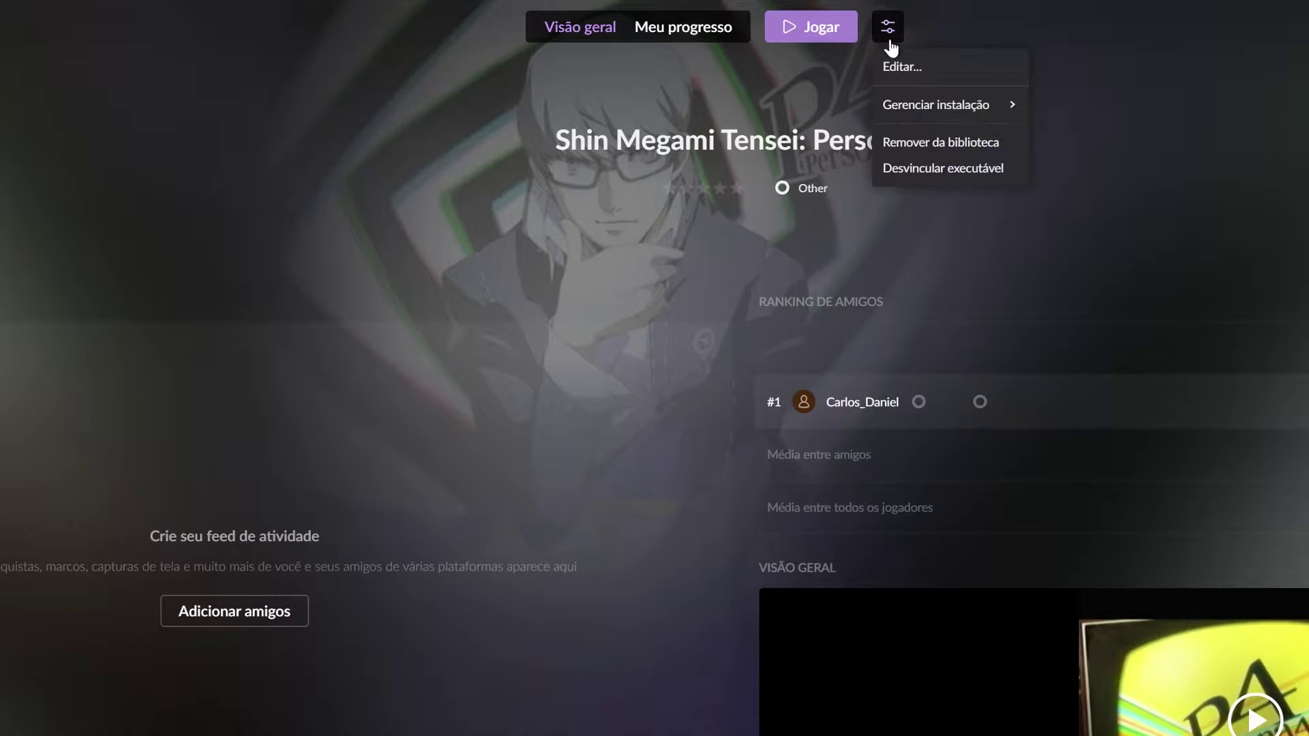
left_click(705, 84)
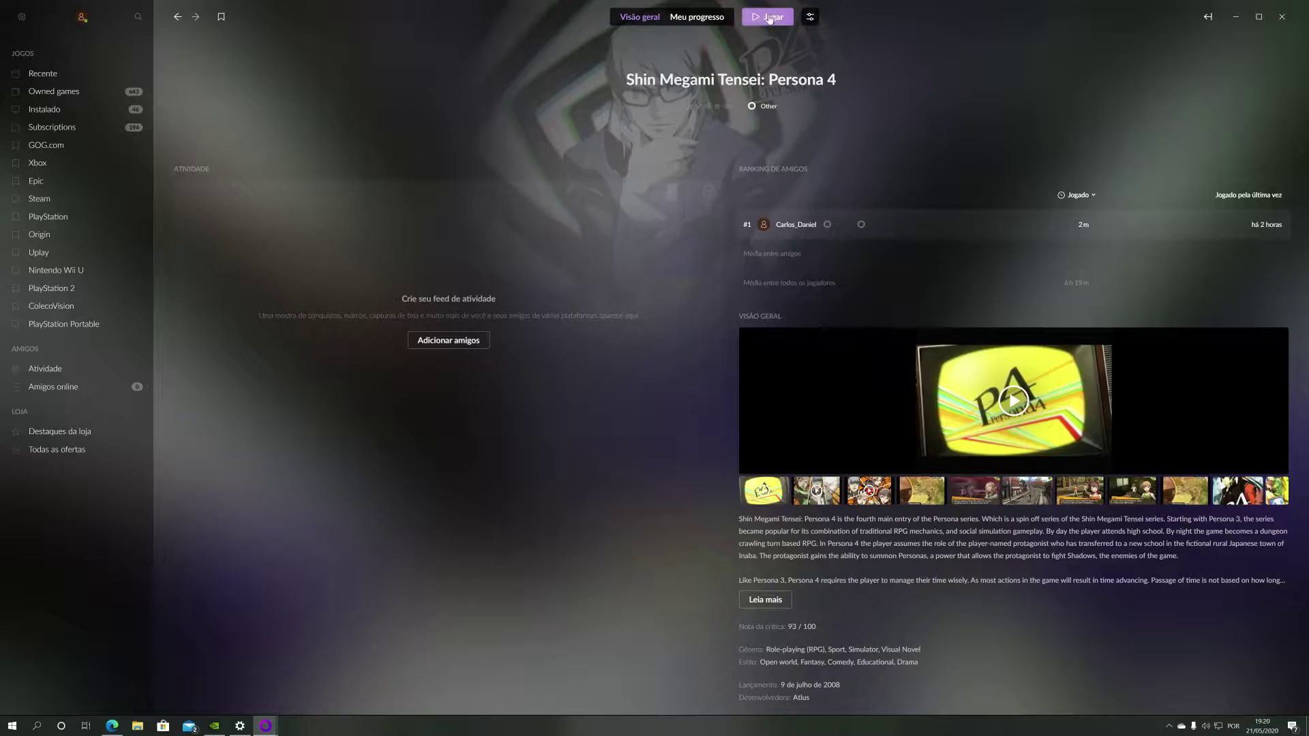
Switch to File Explorer and open the folder E:\Jogos\Emuladores\Sony - PS2\Games
left_click(146, 728)
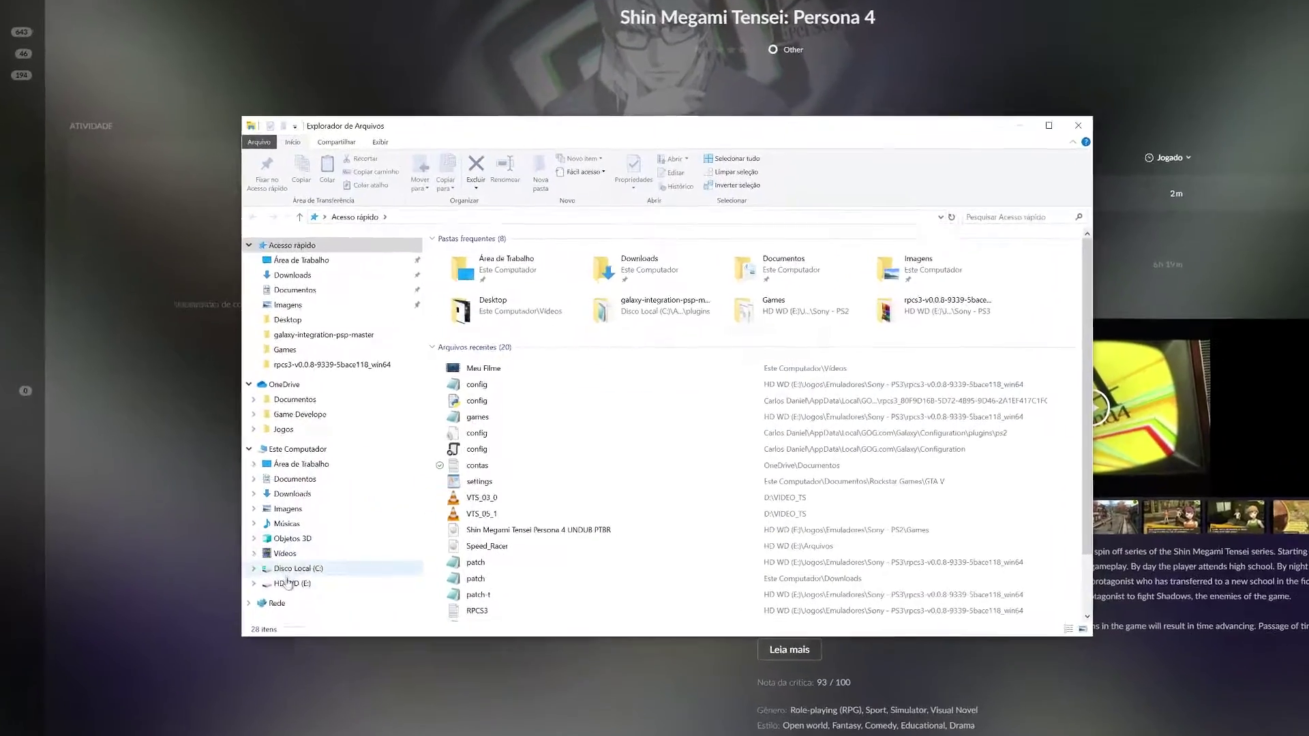
left_click(290, 583)
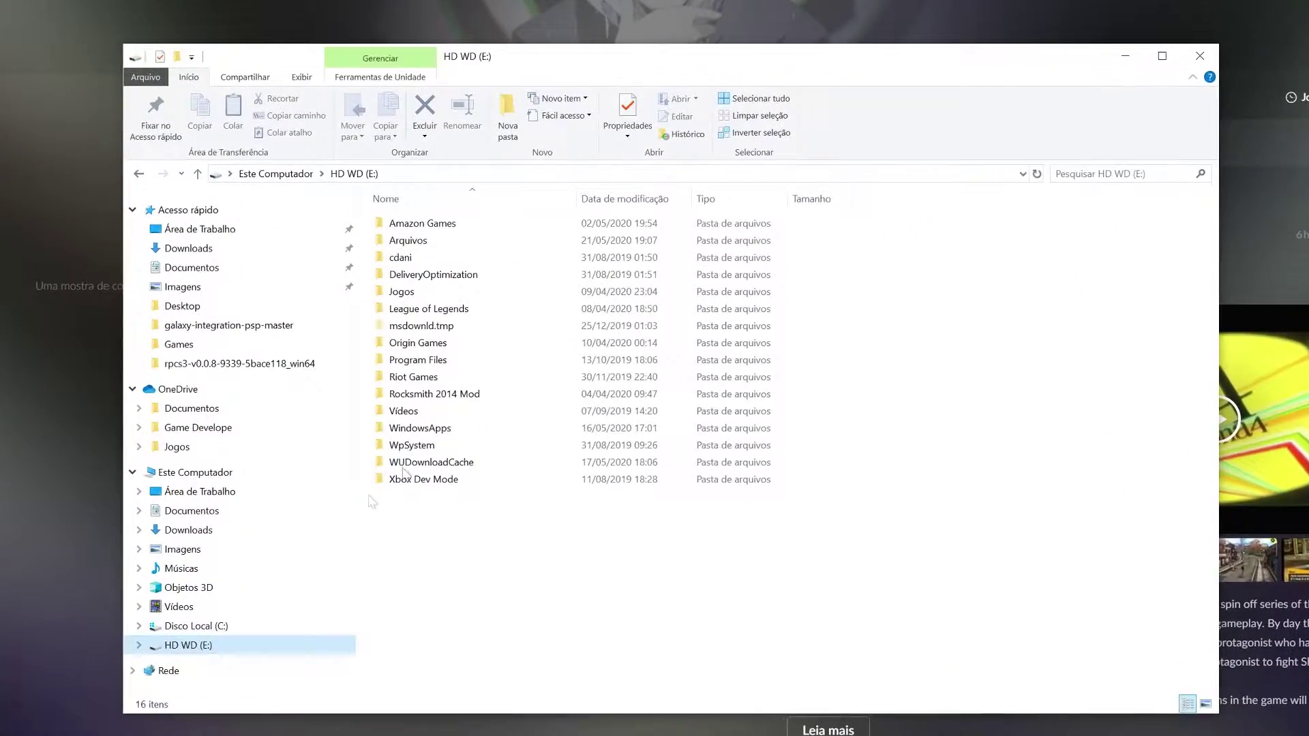
double_click(429, 292)
double_click(429, 230)
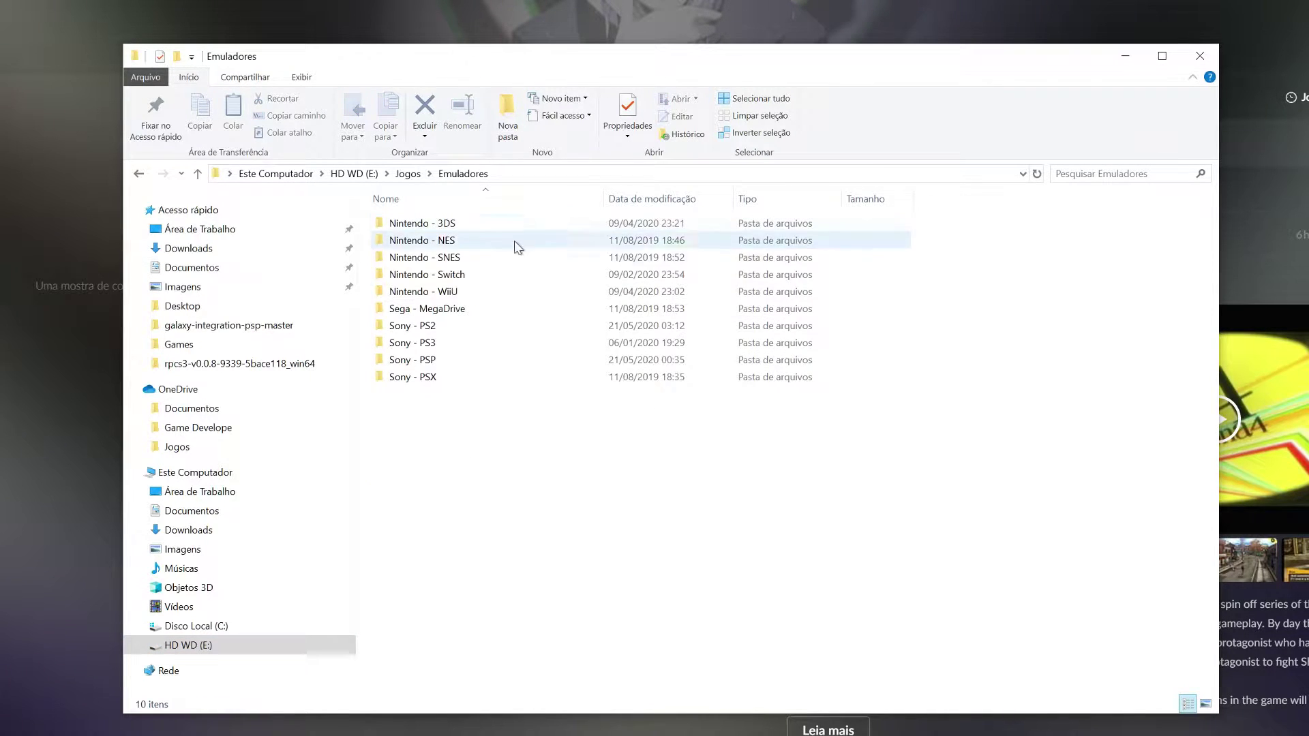
double_click(438, 336)
double_click(430, 224)
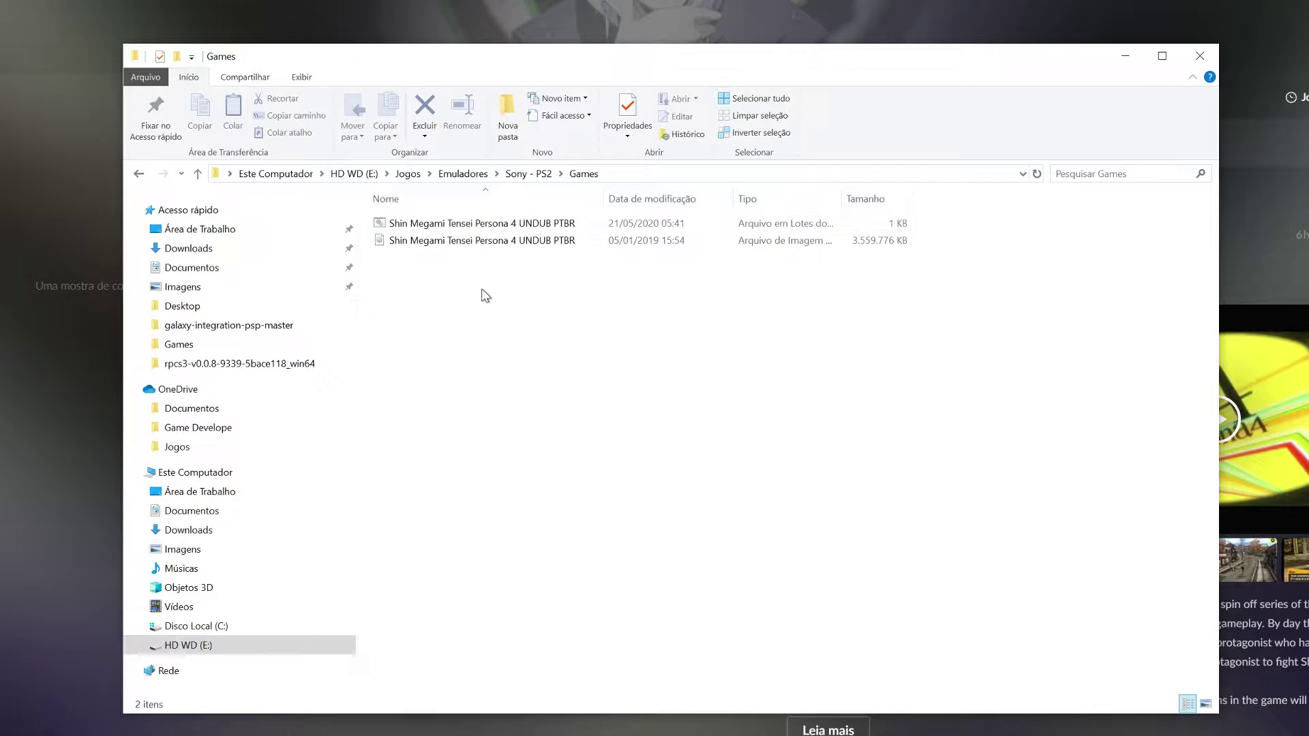
Open the Shin Megami Tensei Persona 4 UNDUB PTBR batch file for editing in Notepad
left_click(427, 230)
left_click(489, 300)
left_click(418, 229)
right_click(418, 227)
left_click(451, 252)
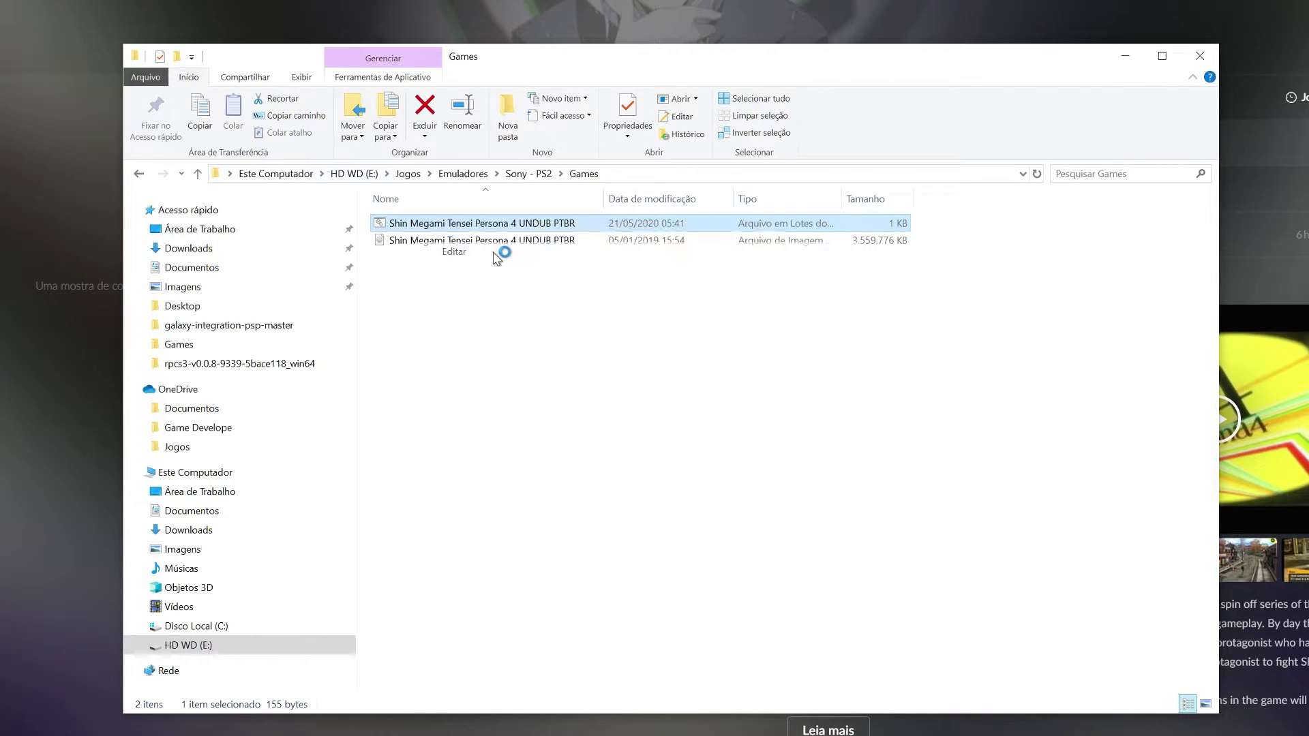
left_click_drag(285, 305, 703, 291)
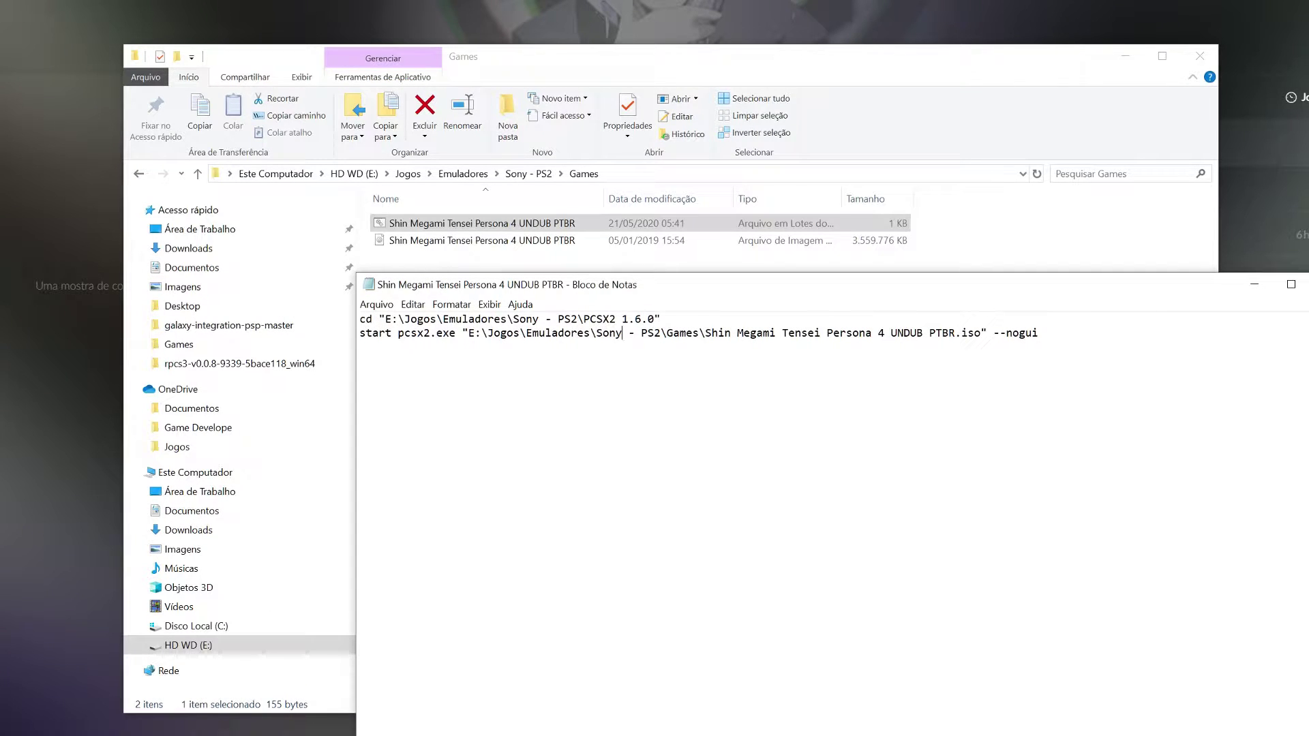
Examine the script's emulator folder path, the pcsx2.exe start command and the game's ISO path
left_click_drag(359, 319, 641, 319)
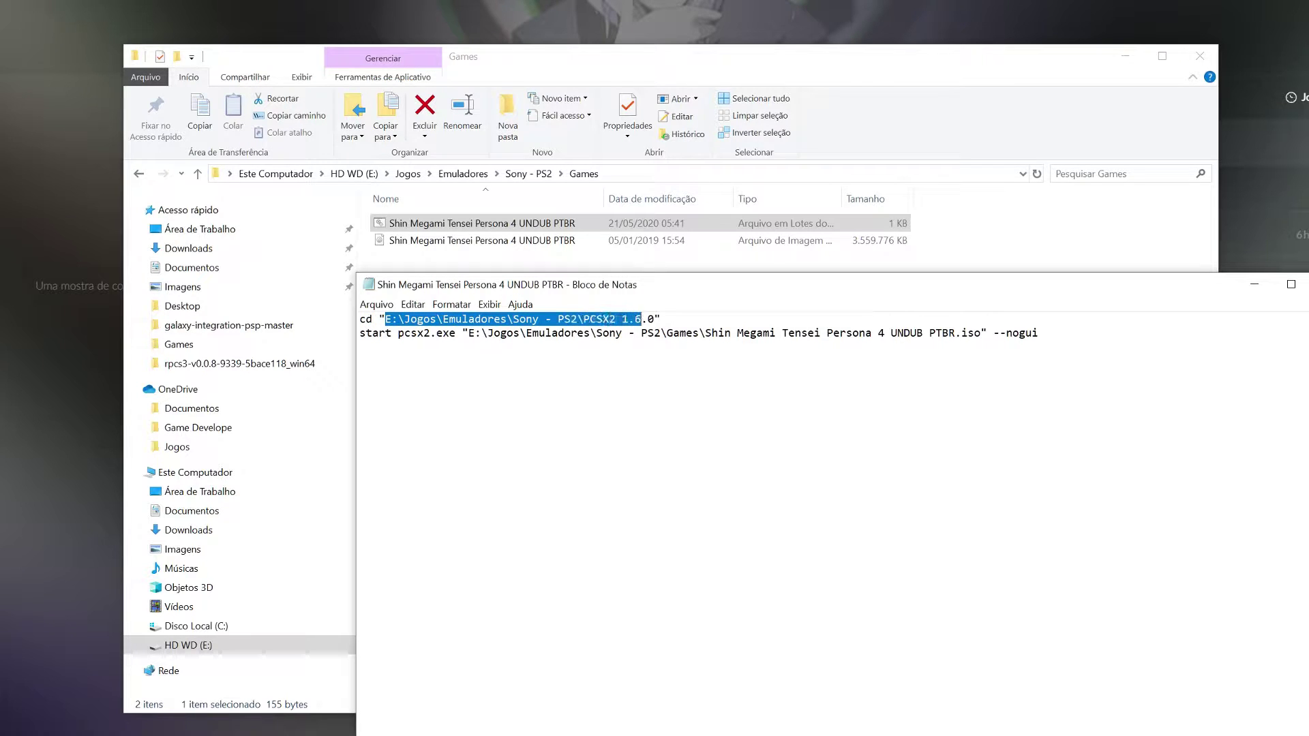
left_click(575, 333)
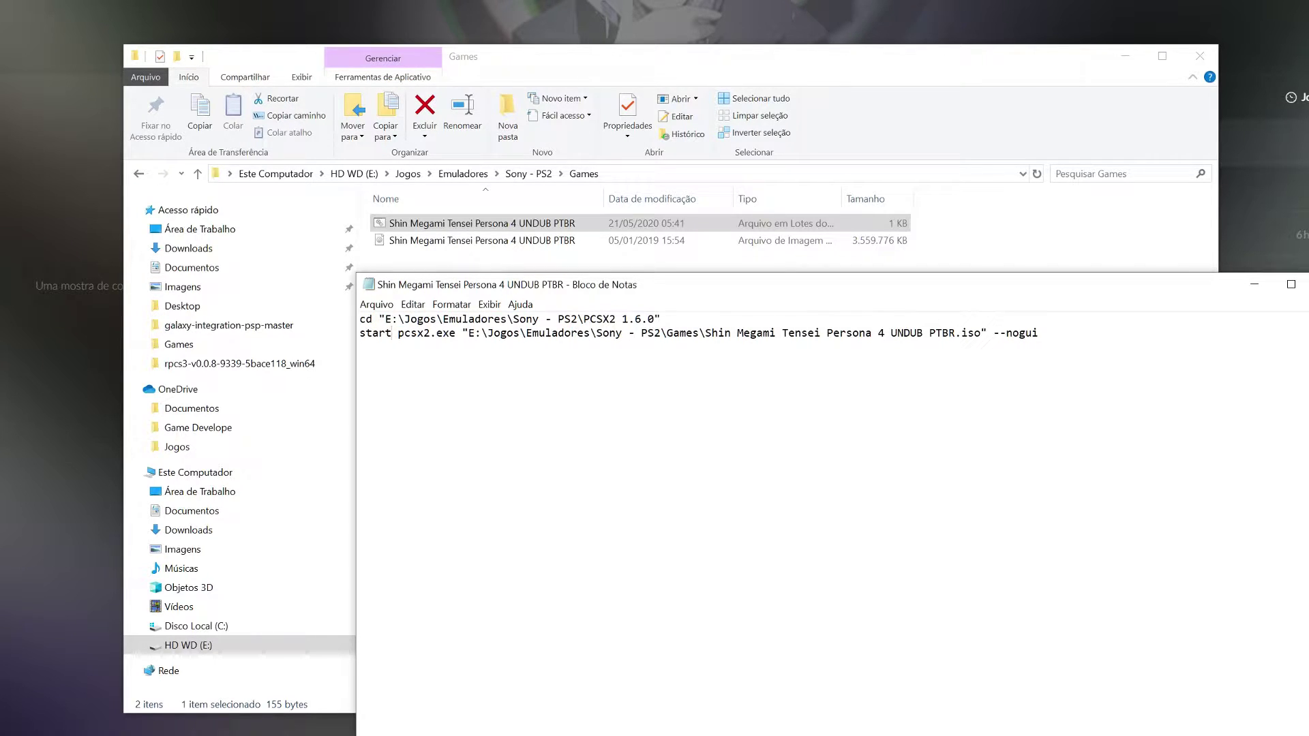
left_click_drag(397, 332, 456, 333)
left_click(456, 333)
left_click_drag(385, 319, 635, 319)
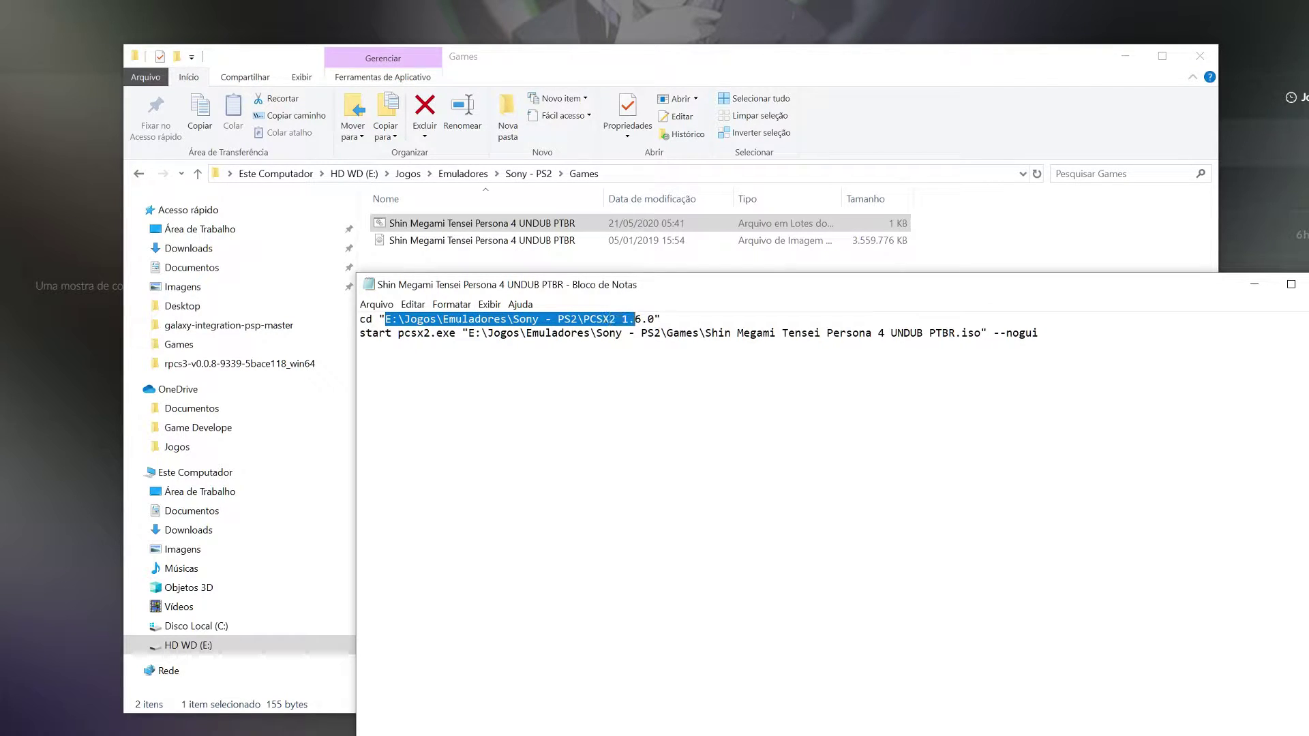
left_click(655, 320)
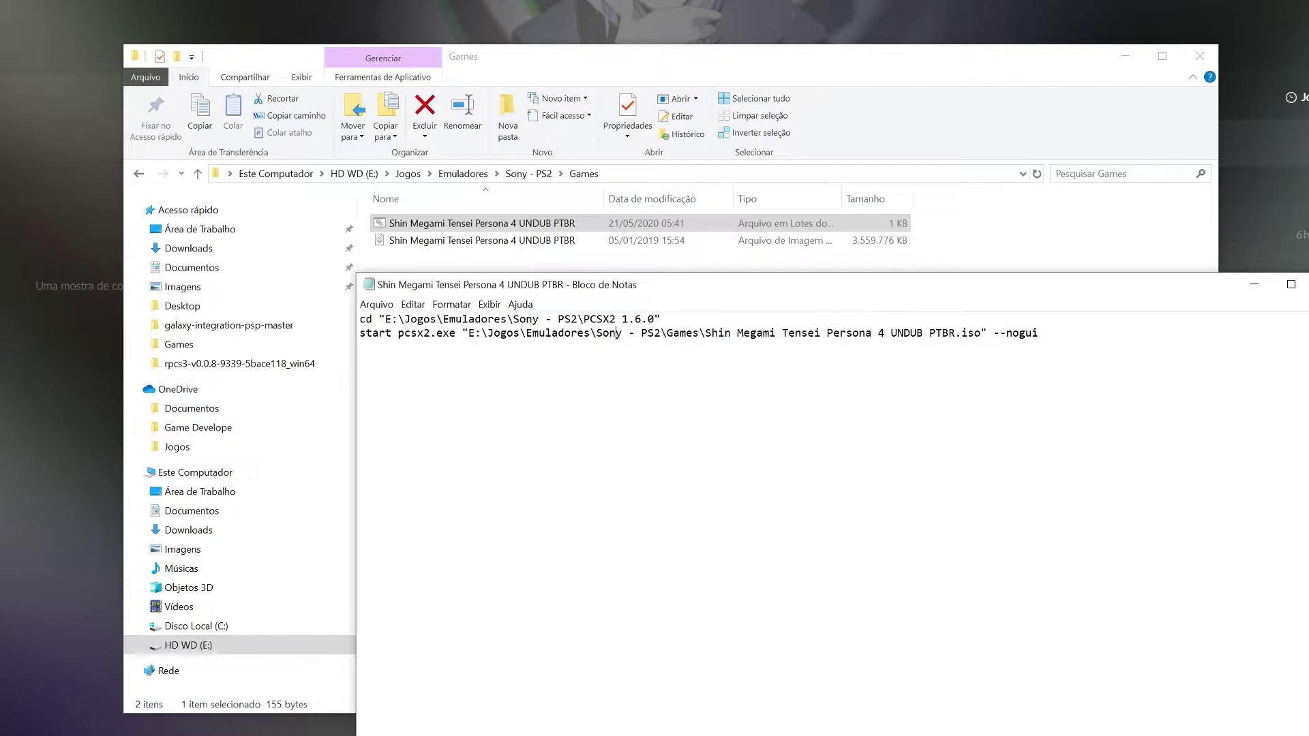
left_click_drag(705, 332, 967, 332)
left_click(629, 336)
left_click_drag(705, 333, 958, 332)
left_click(975, 333)
Move the script and Games folder windows apart, and create a new text document in the Games folder
left_click_drag(1057, 305, 1224, 504)
left_click_drag(583, 92, 303, 0)
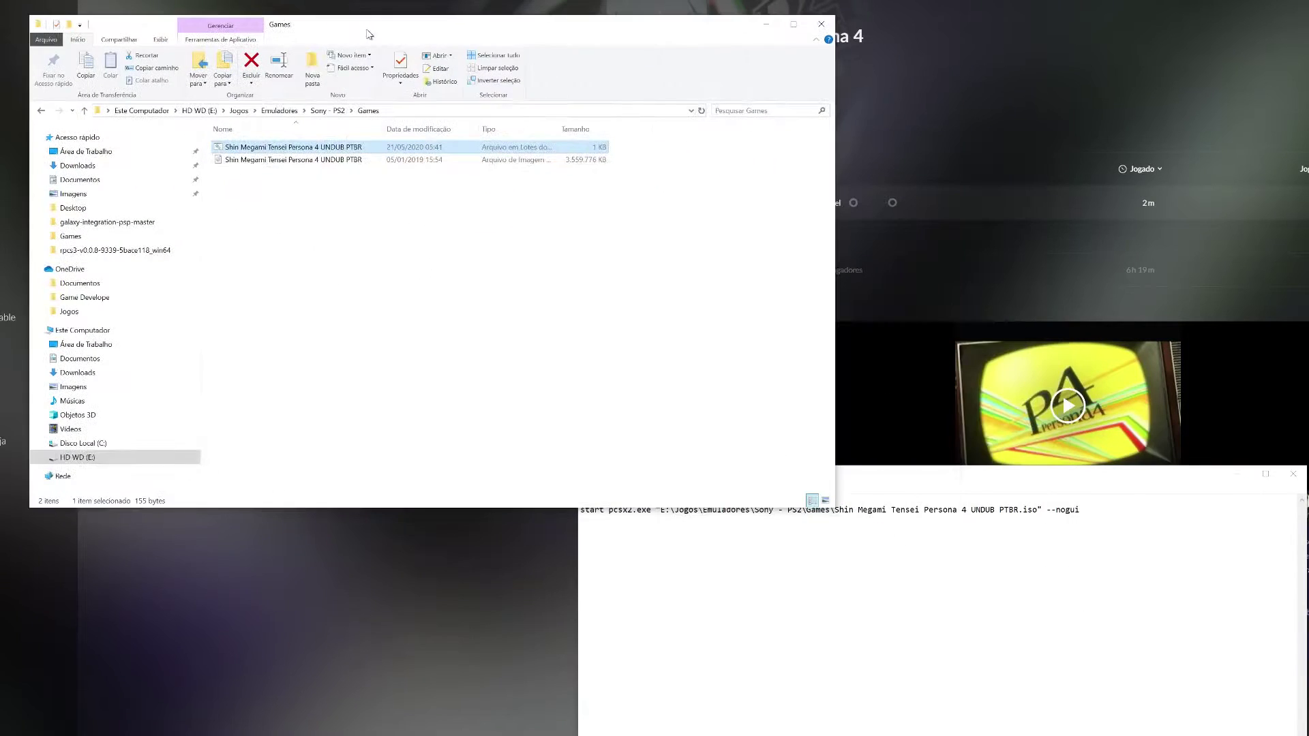
right_click(334, 263)
mouse_move(365, 419)
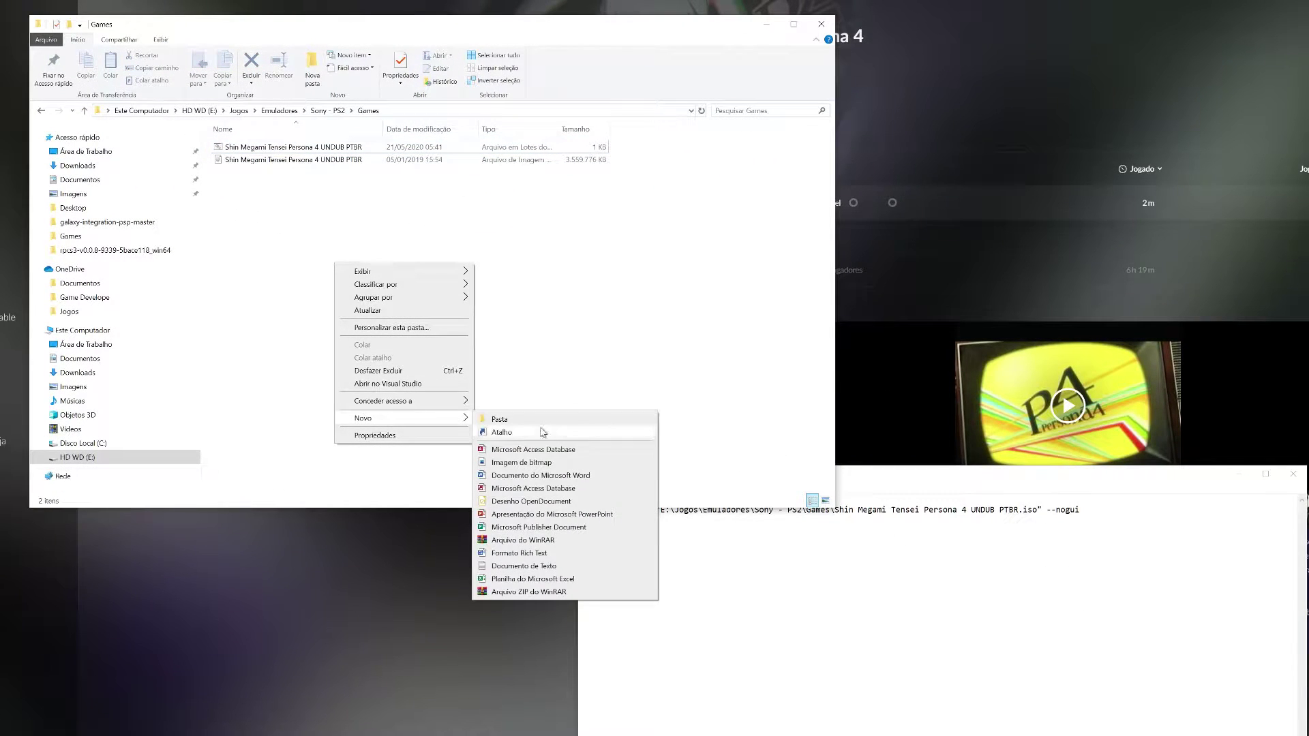
left_click(542, 567)
left_click(370, 272)
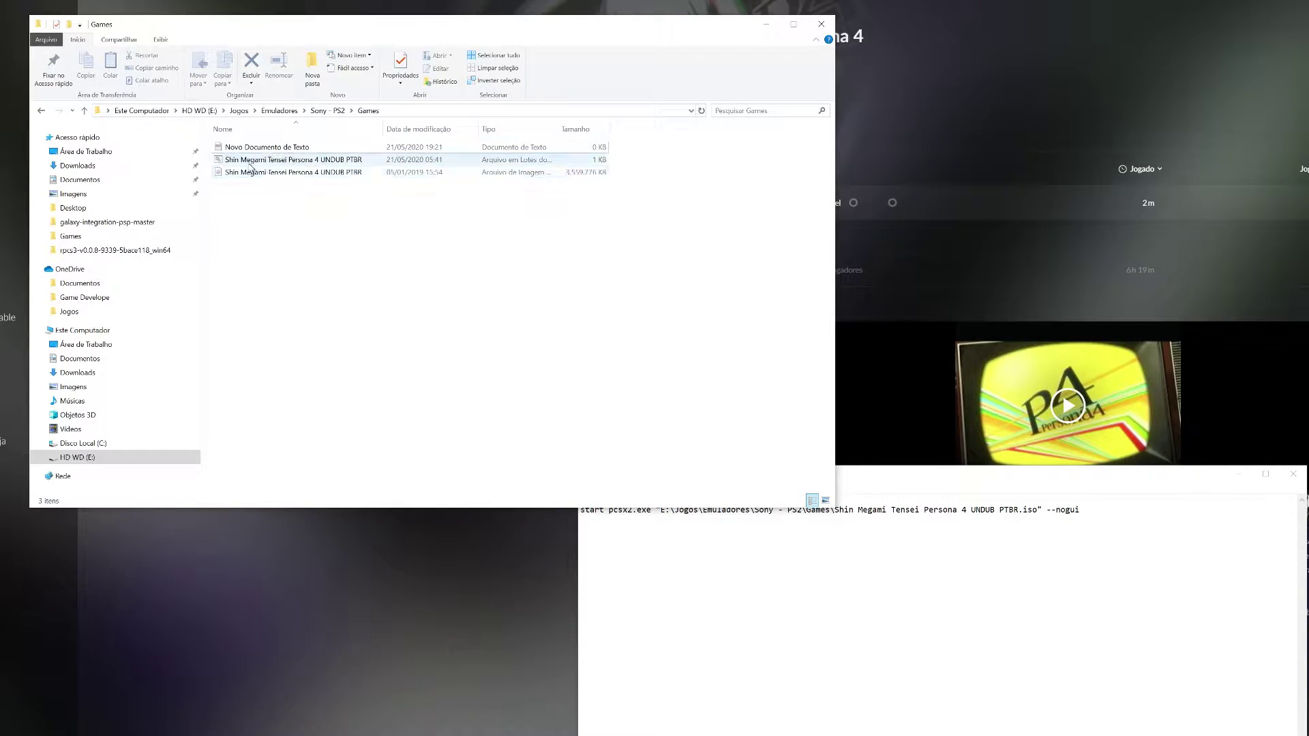
Copy the file name of the Shin Megami Tensei Persona 4 UNDUB PTBR disc image without changing it
left_click(270, 149)
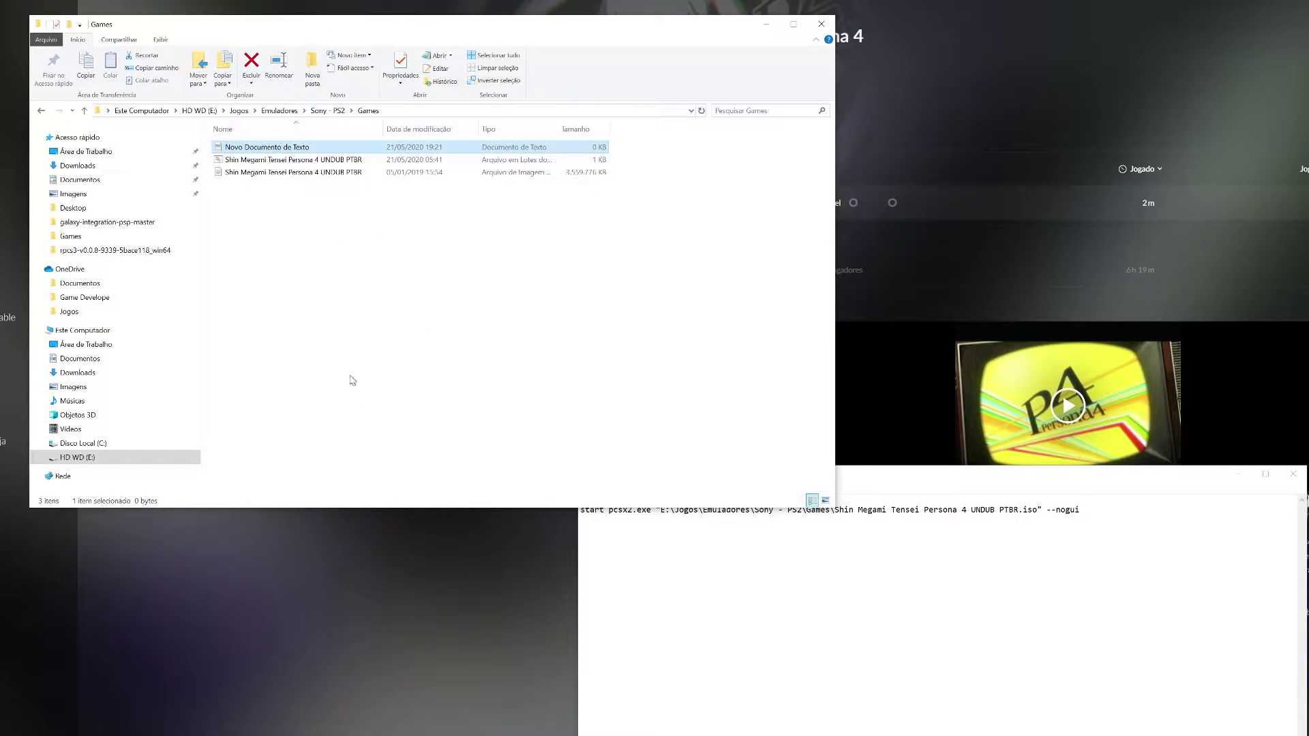
right_click(257, 146)
left_click(241, 362)
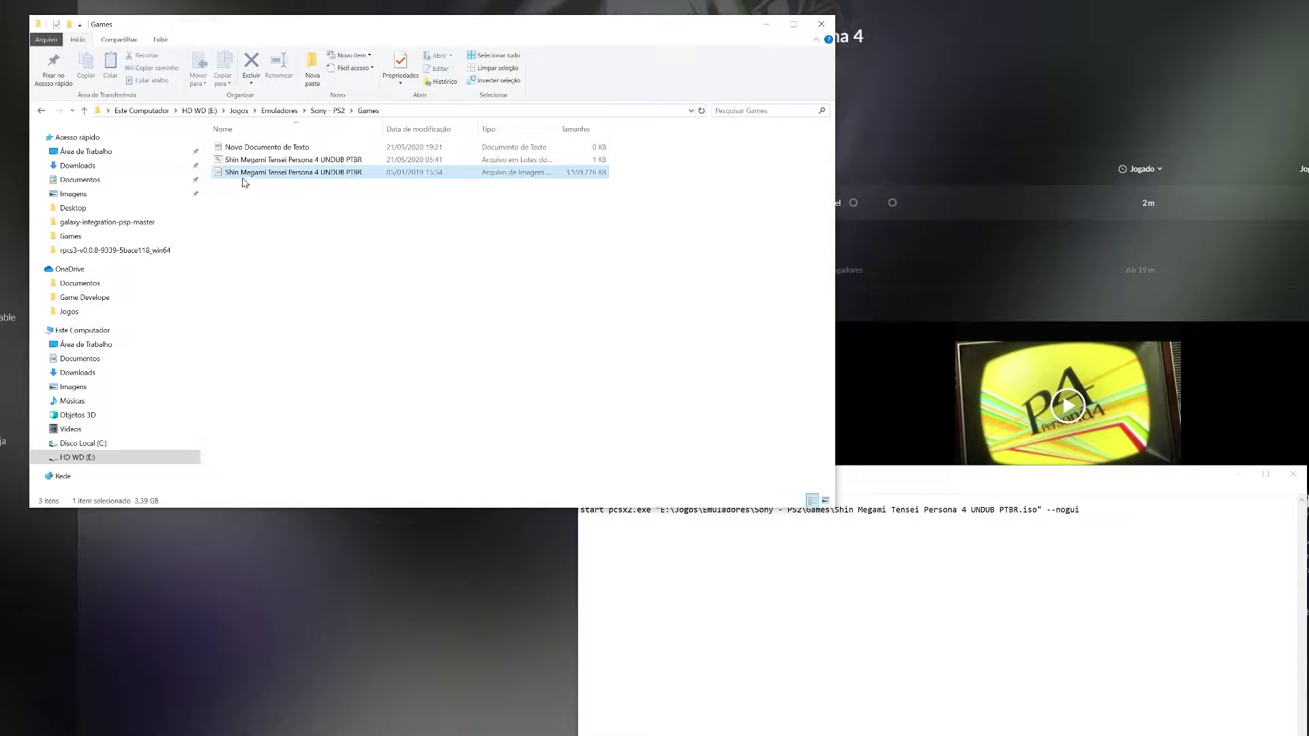
right_click(240, 175)
left_click(301, 455)
key("ctrl+c")
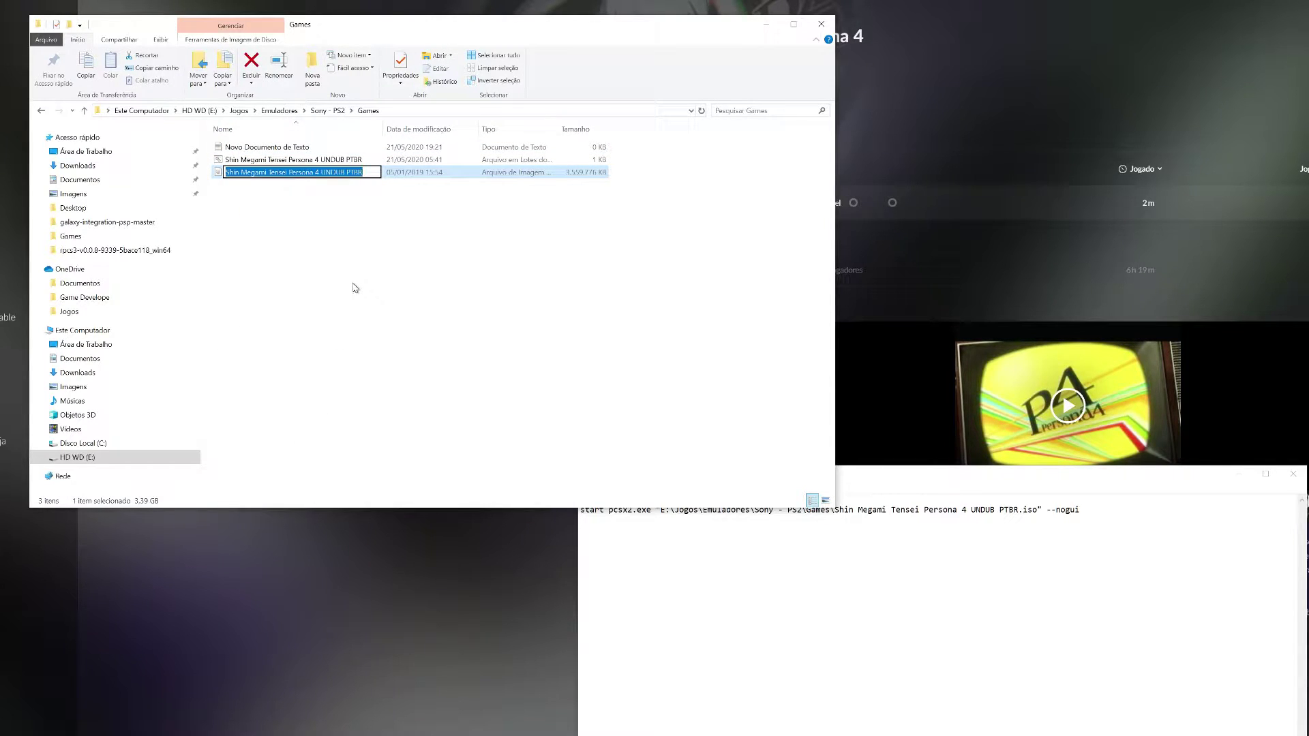
left_click(354, 287)
right_click(283, 145)
left_click(350, 379)
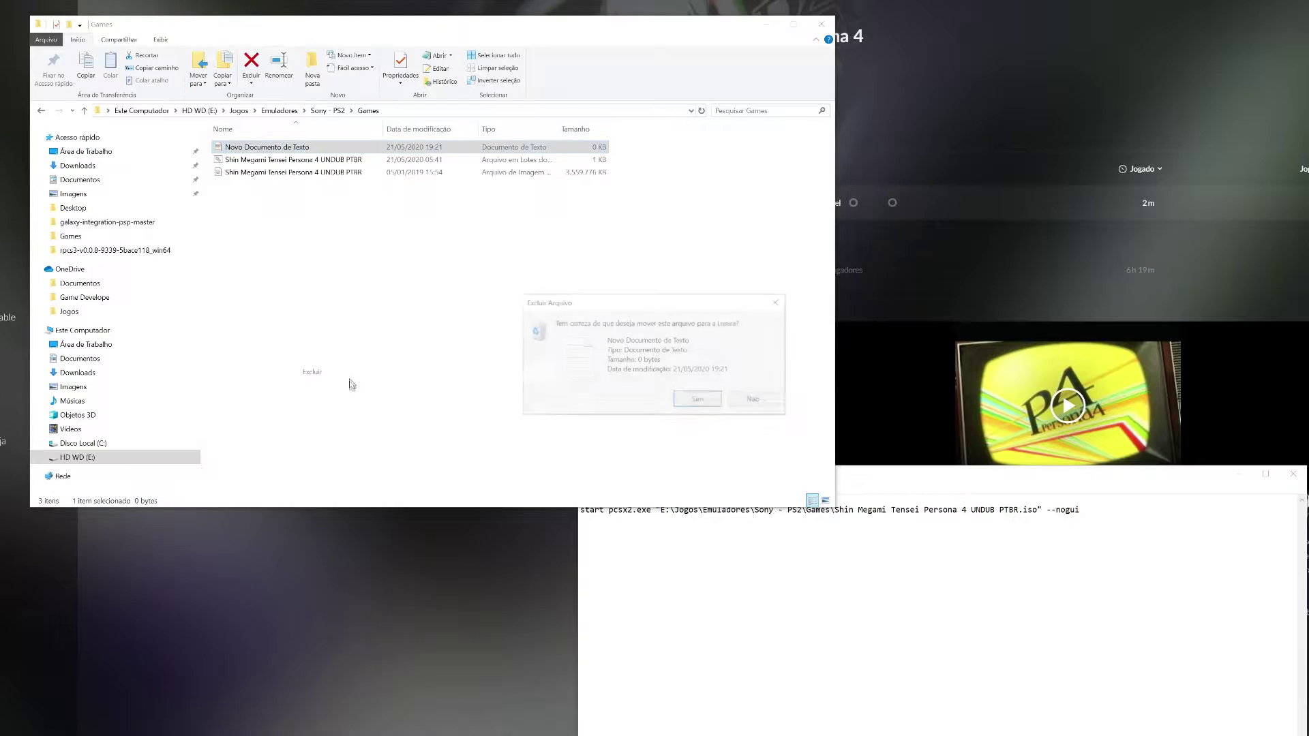
left_click(753, 399)
Rename the new text document as Shin Megami Tensei Persona 4, using the copied name without its UNDUB PTBR ending
right_click(322, 147)
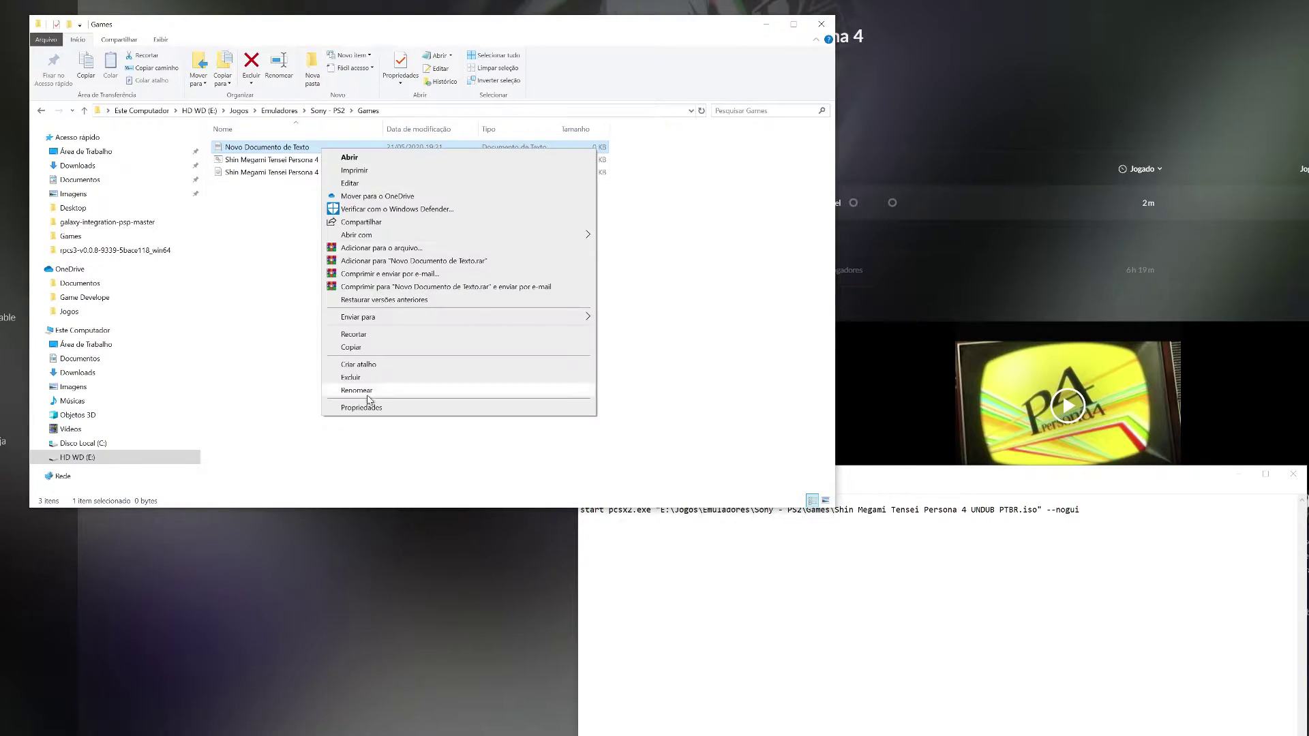
left_click(367, 393)
key("ctrl+v")
key("BackSpace")
key("BackSpace")
key("BackSpace")
key("BackSpace")
key("BackSpace")
key("BackSpace")
key("BackSpace")
key("BackSpace")
key("BackSpace")
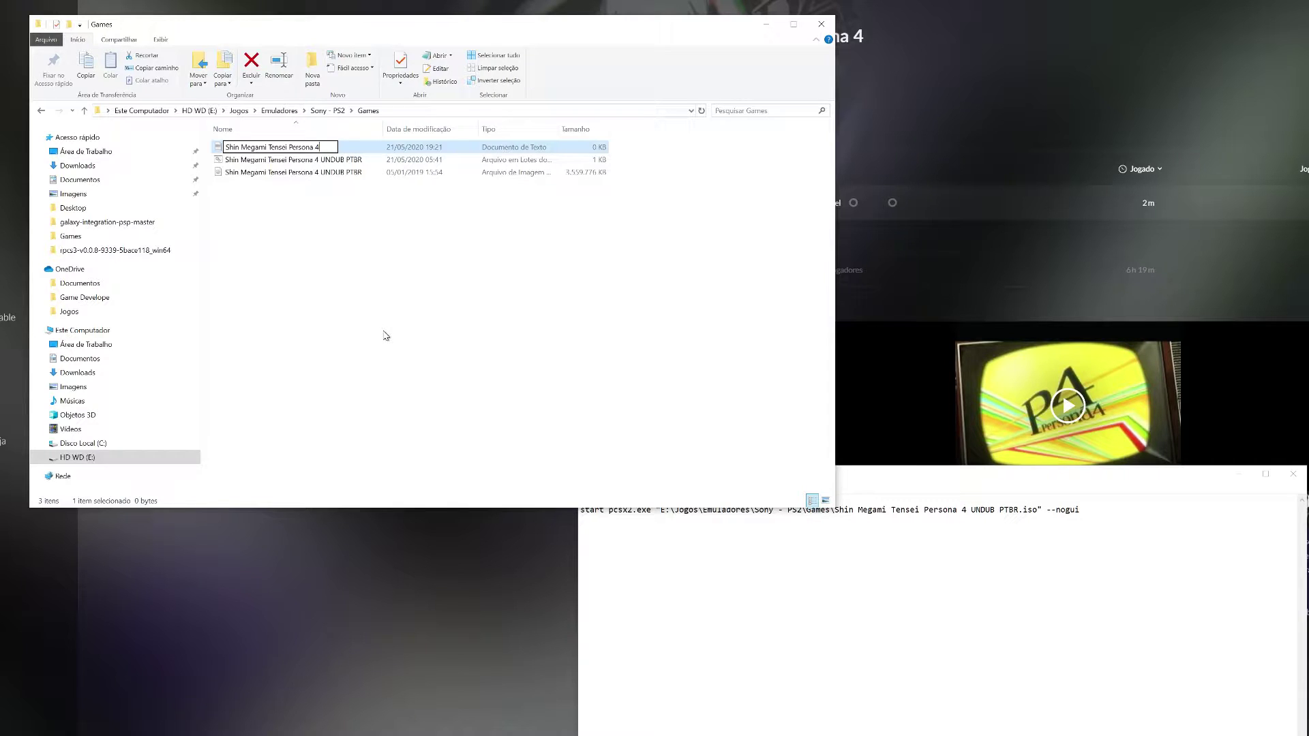
key("Return")
Open the Shin Megami Tensei Persona 4 text document and copy the existing batch file's full two-line script into it
double_click(336, 172)
left_click_drag(433, 324, 348, 183)
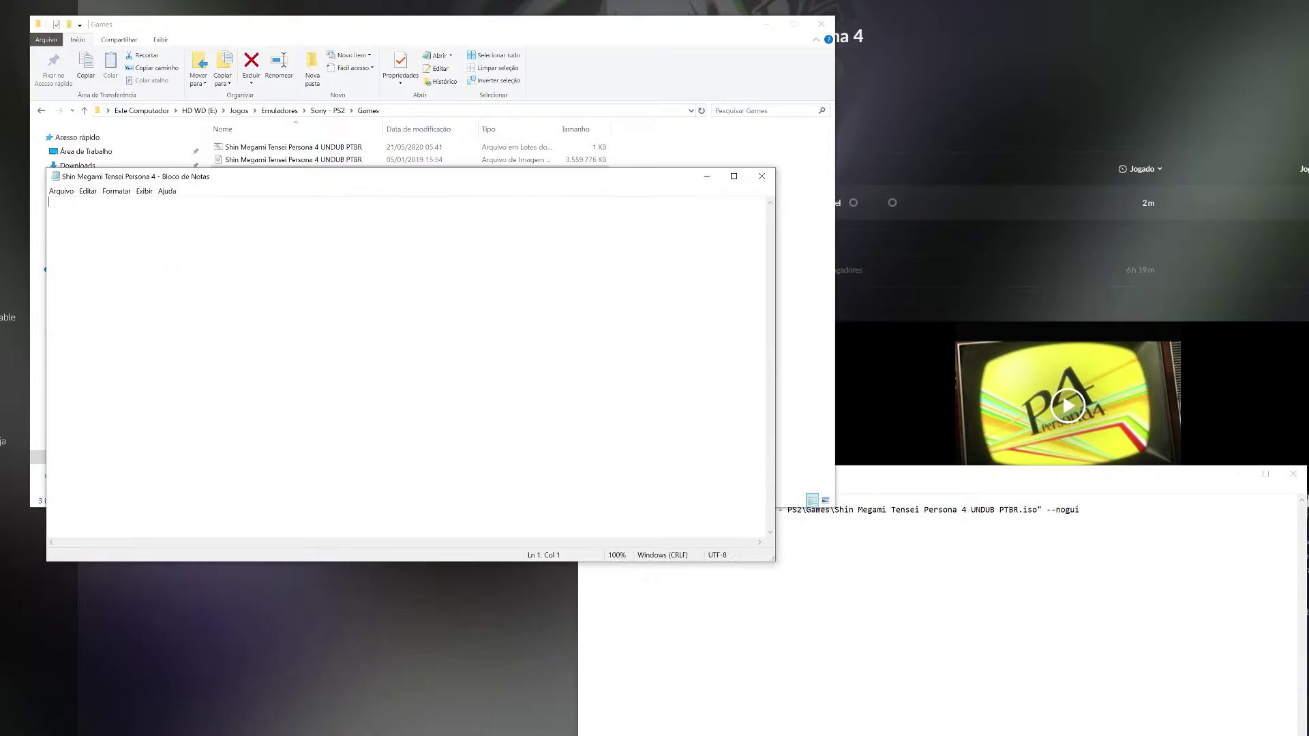
left_click(886, 545)
left_click_drag(580, 510, 1080, 510)
key("ctrl+a")
key("ctrl+c")
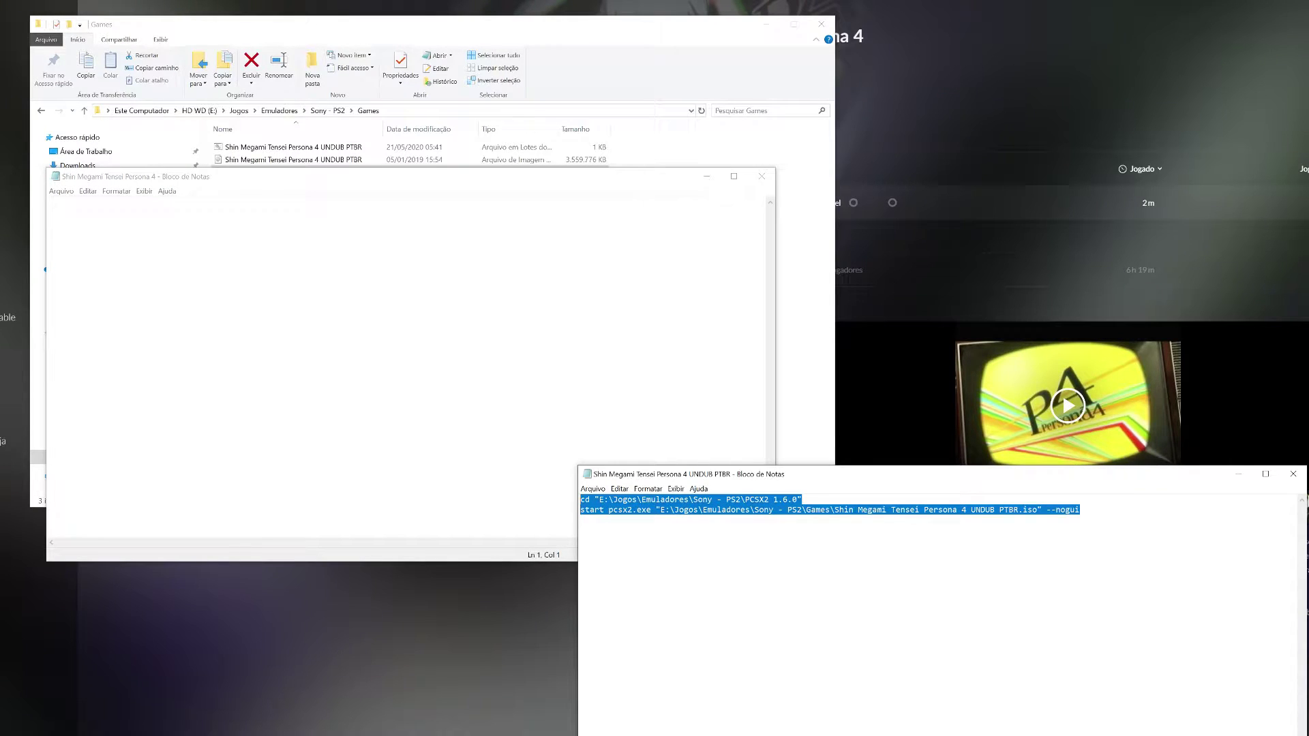
key("alt+Tab")
key("ctrl+v")
left_click_drag(208, 180, 484, 220)
left_click_drag(352, 244, 786, 254)
left_click(432, 254)
left_click(712, 254)
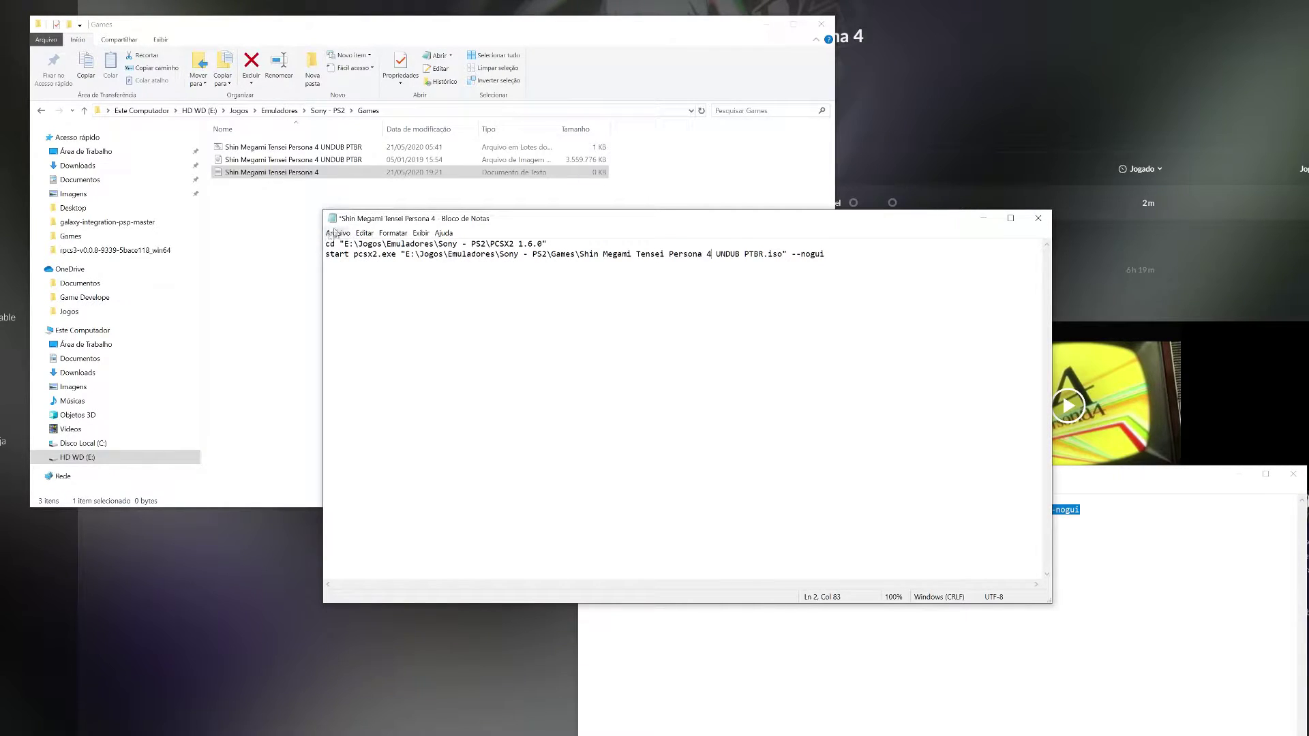
Save the script as Shin Megami Tensei Persona 4.bat in the Games folder with the all-files type, and close the document
left_click(334, 233)
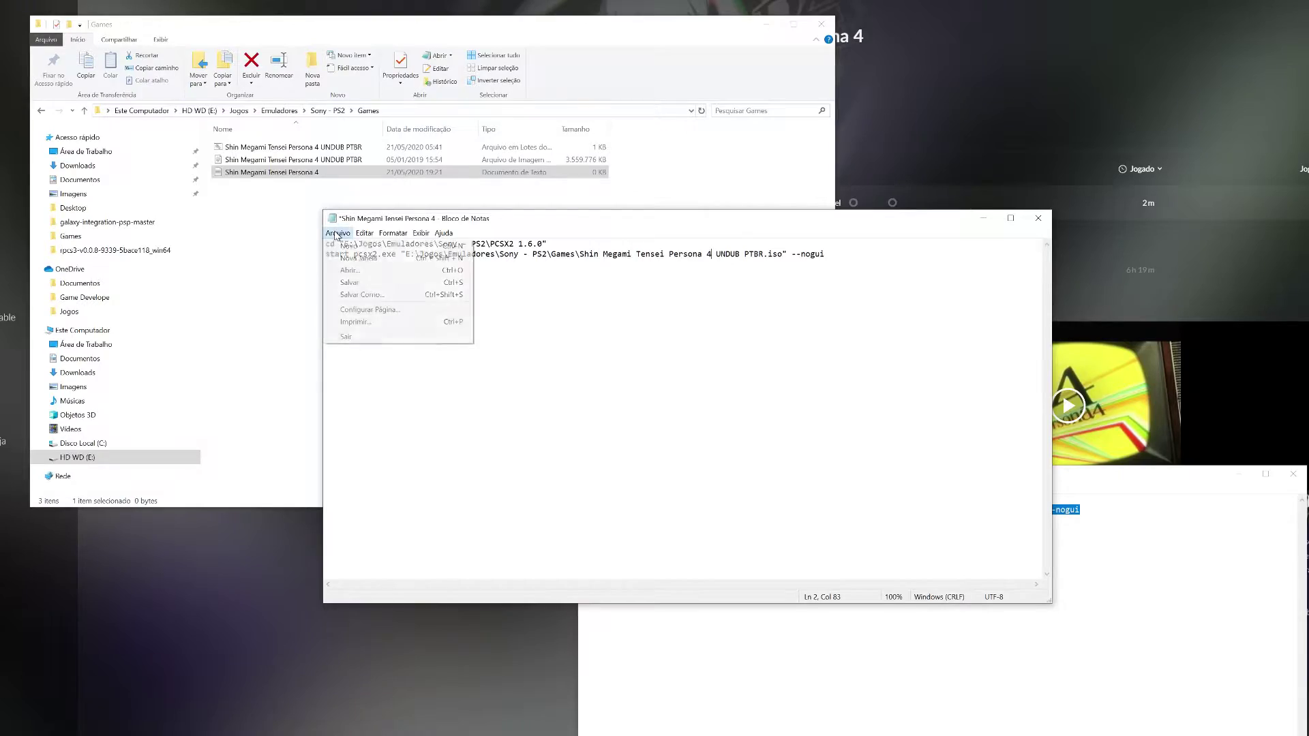
left_click(362, 295)
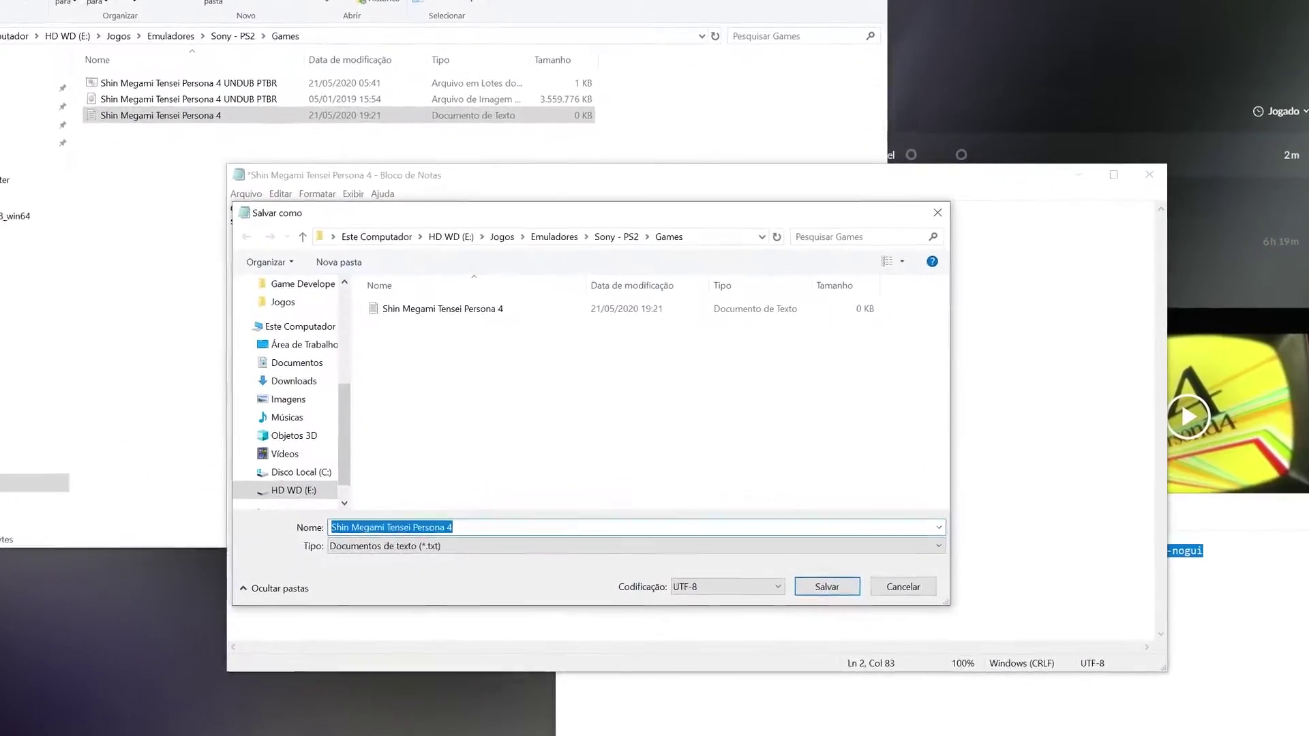
key("End")
type(".")
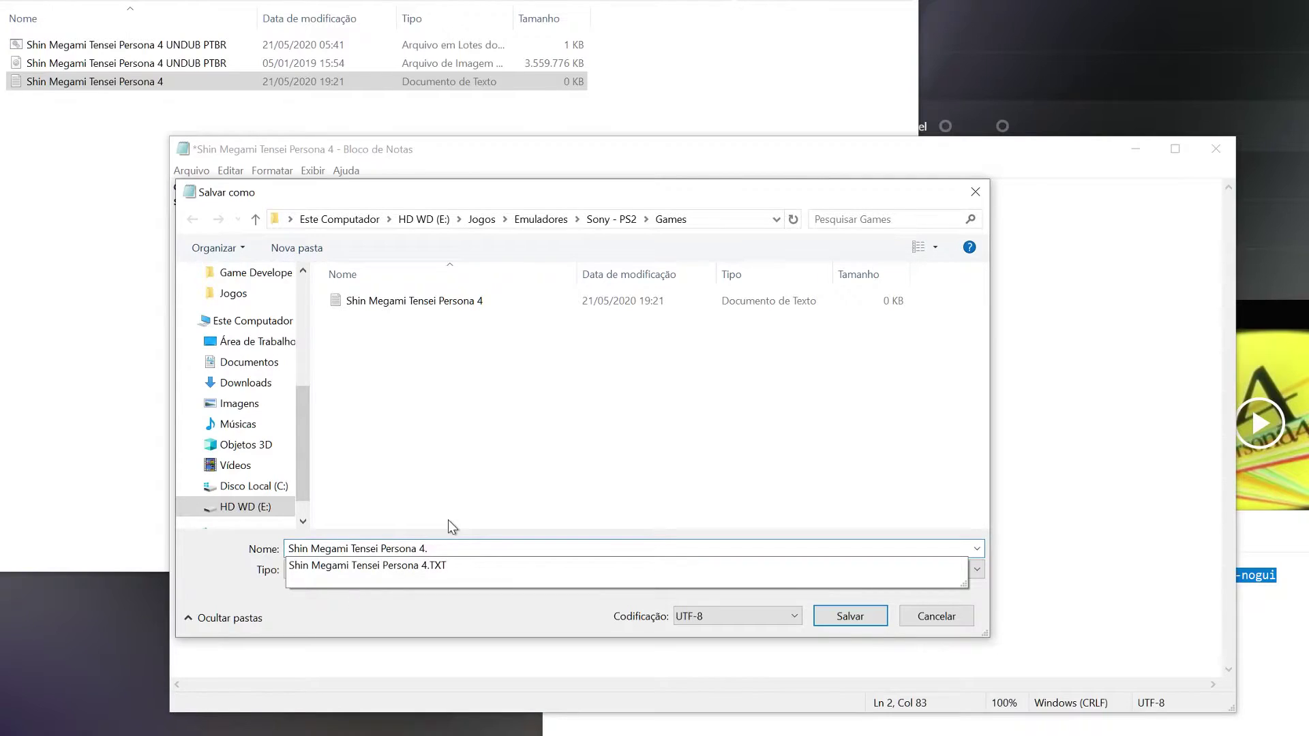
type("bat")
left_click(386, 570)
left_click(372, 595)
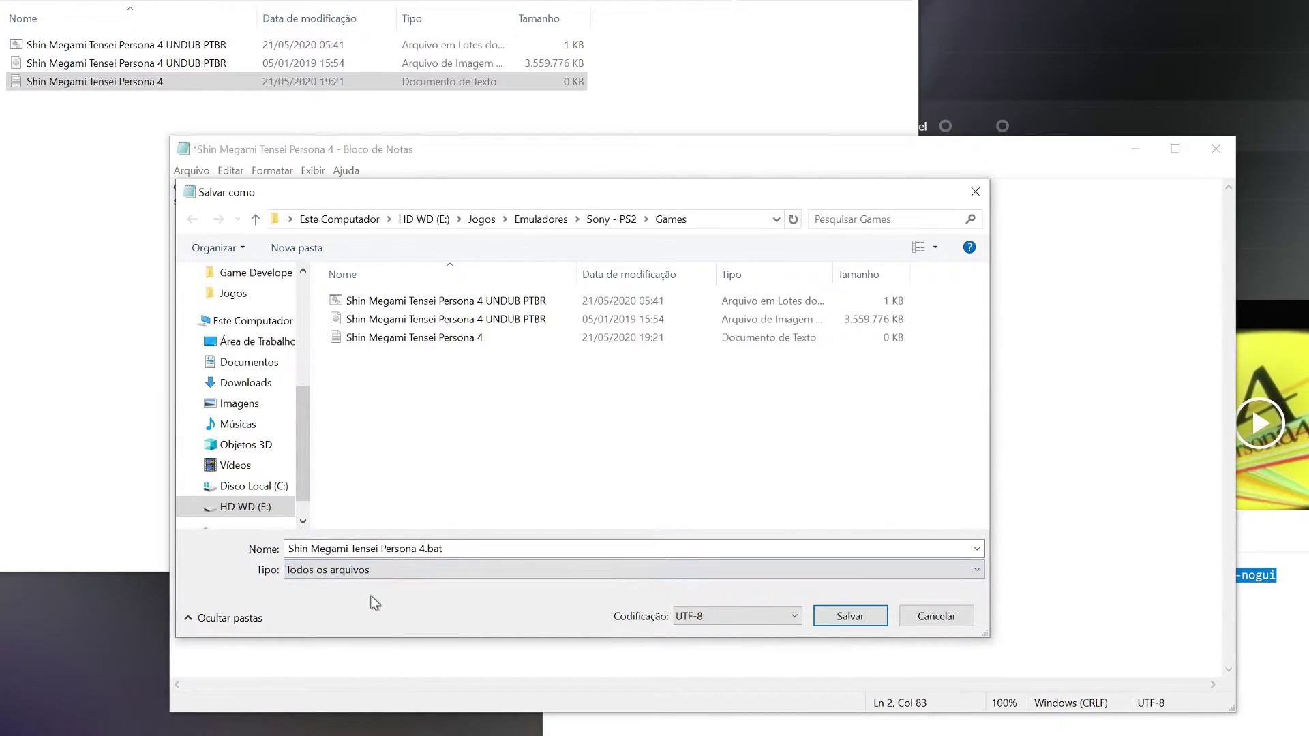
left_click(850, 616)
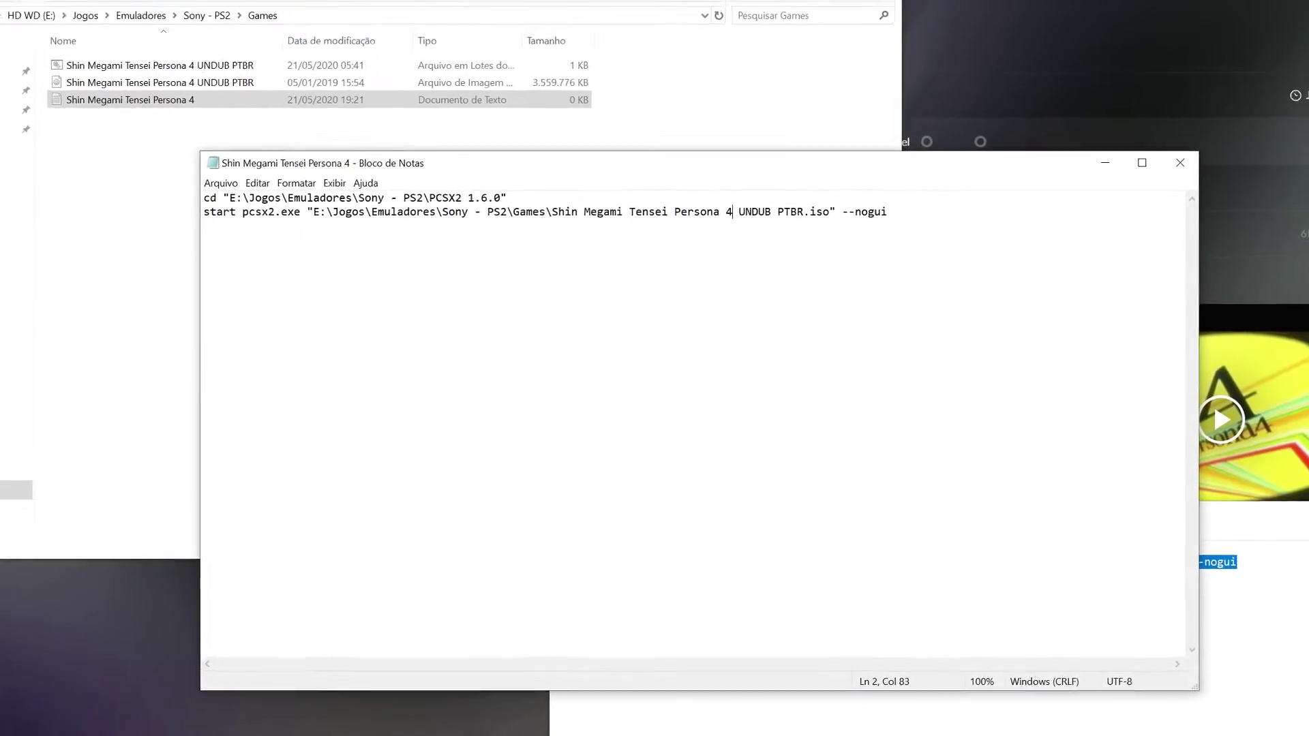
key("alt+F4")
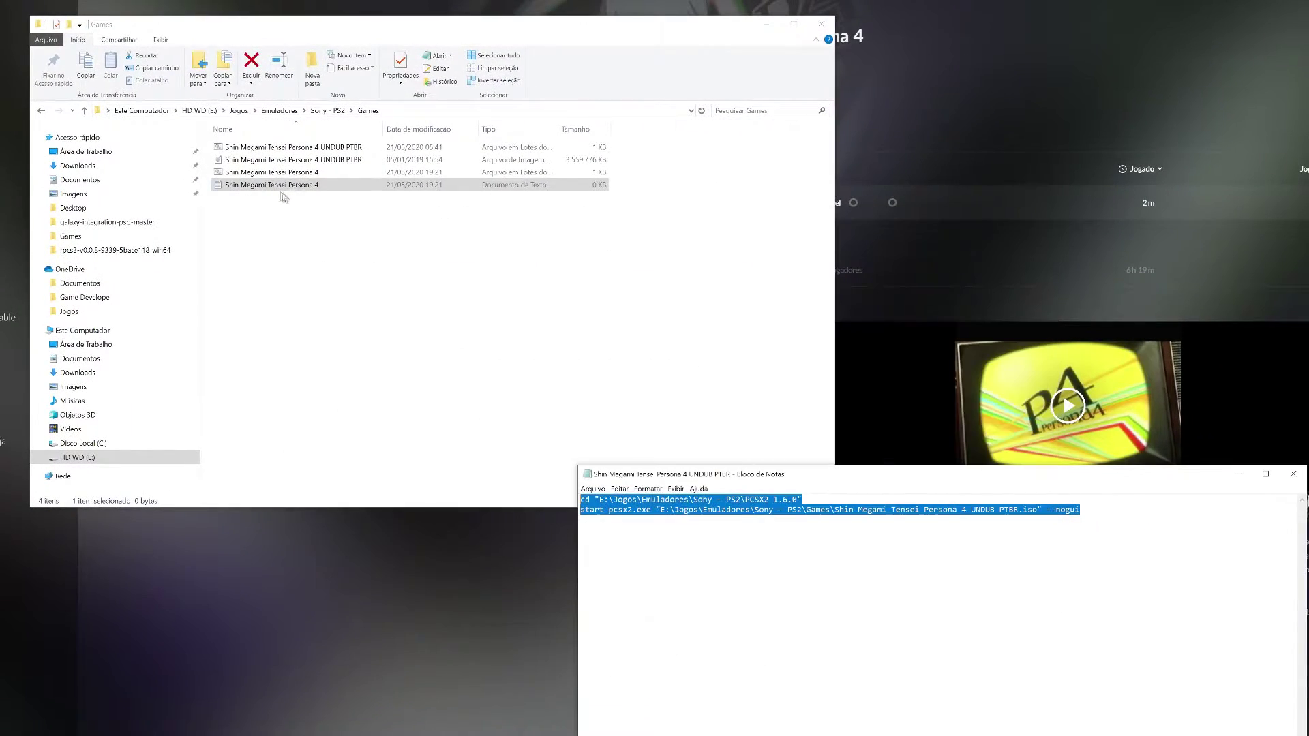
Delete the empty Shin Megami Tensei Persona 4 text document from the Games folder, keeping the new batch file
left_click(272, 193)
left_click(256, 173)
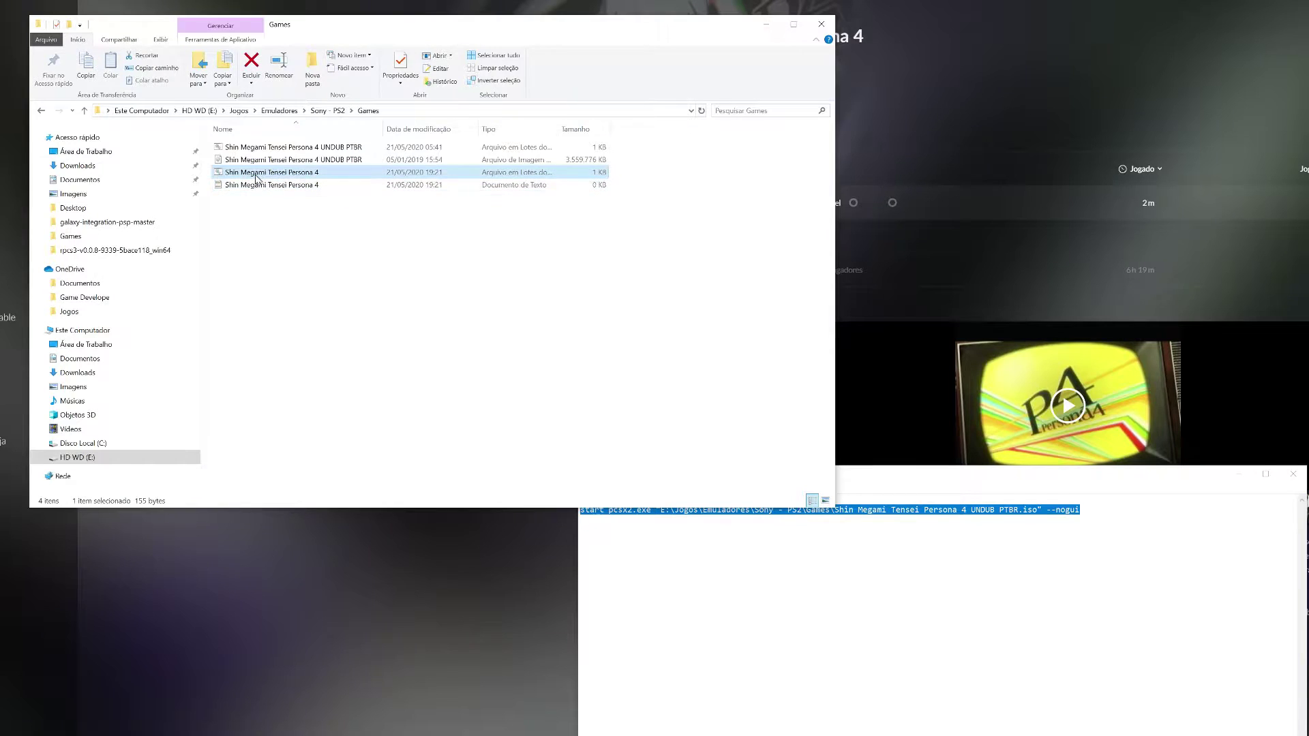
left_click(249, 185)
key("Delete")
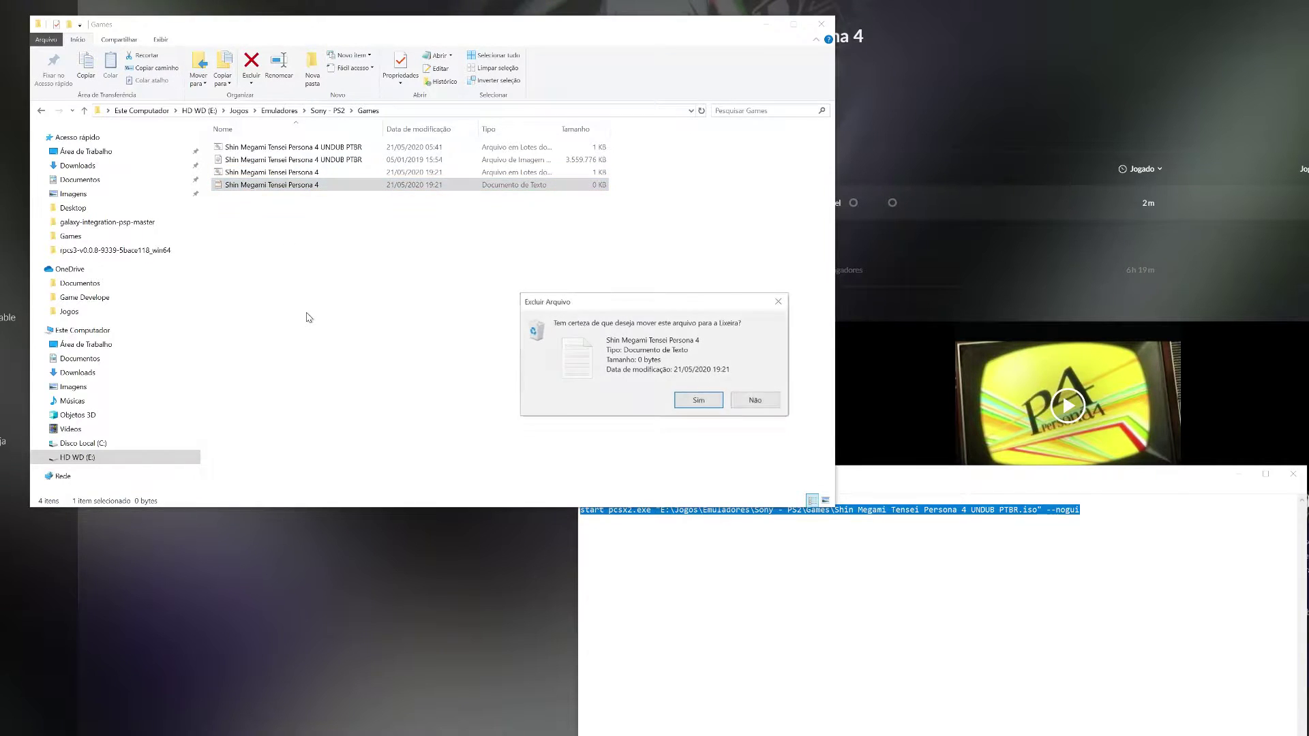
key("Return")
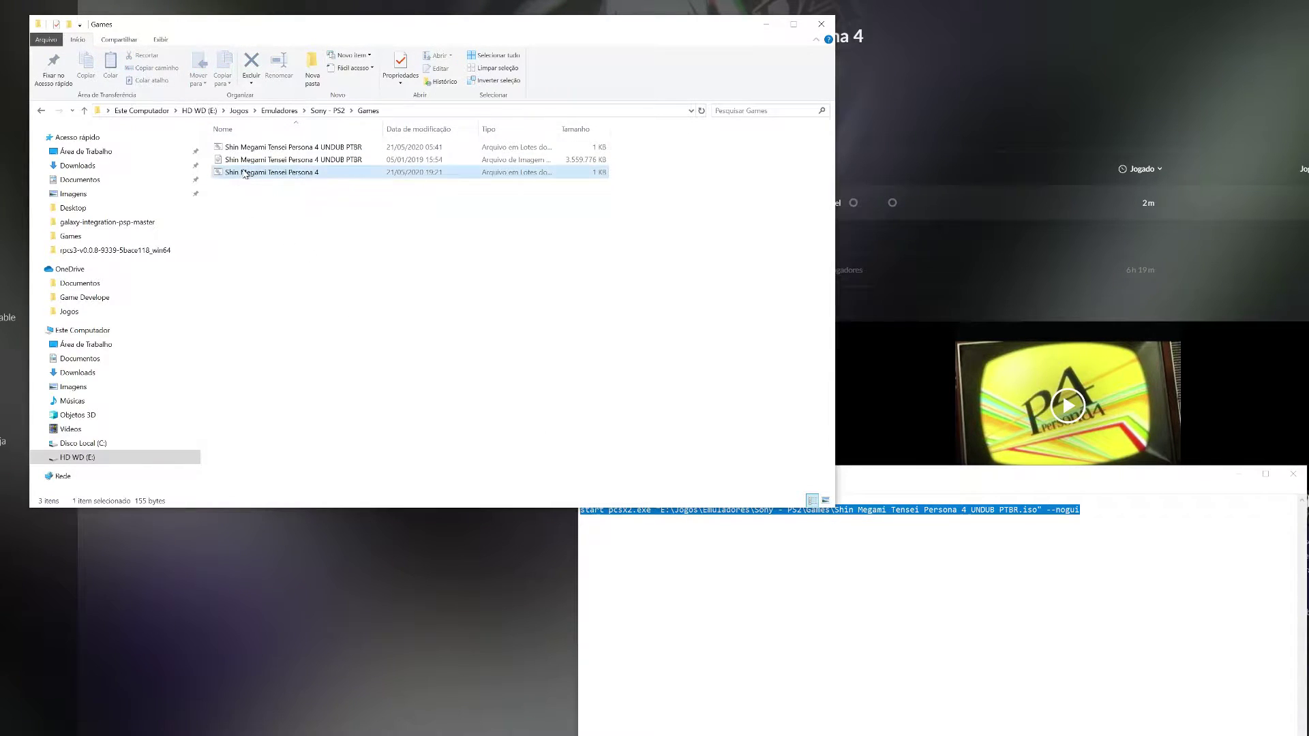
left_click(263, 204)
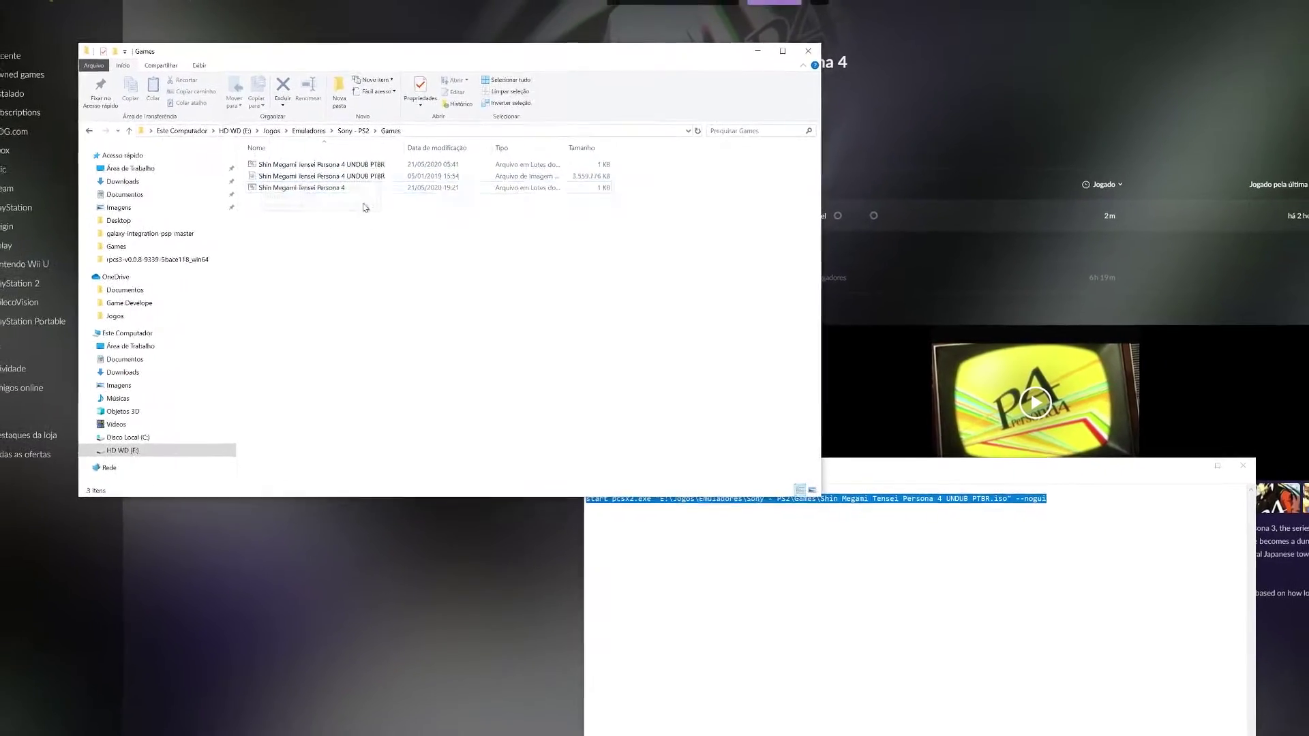
Test the Shin Megami Tensei Persona 4 UNDUB PTBR batch file by running it, and exit the game once it starts
left_click(288, 167)
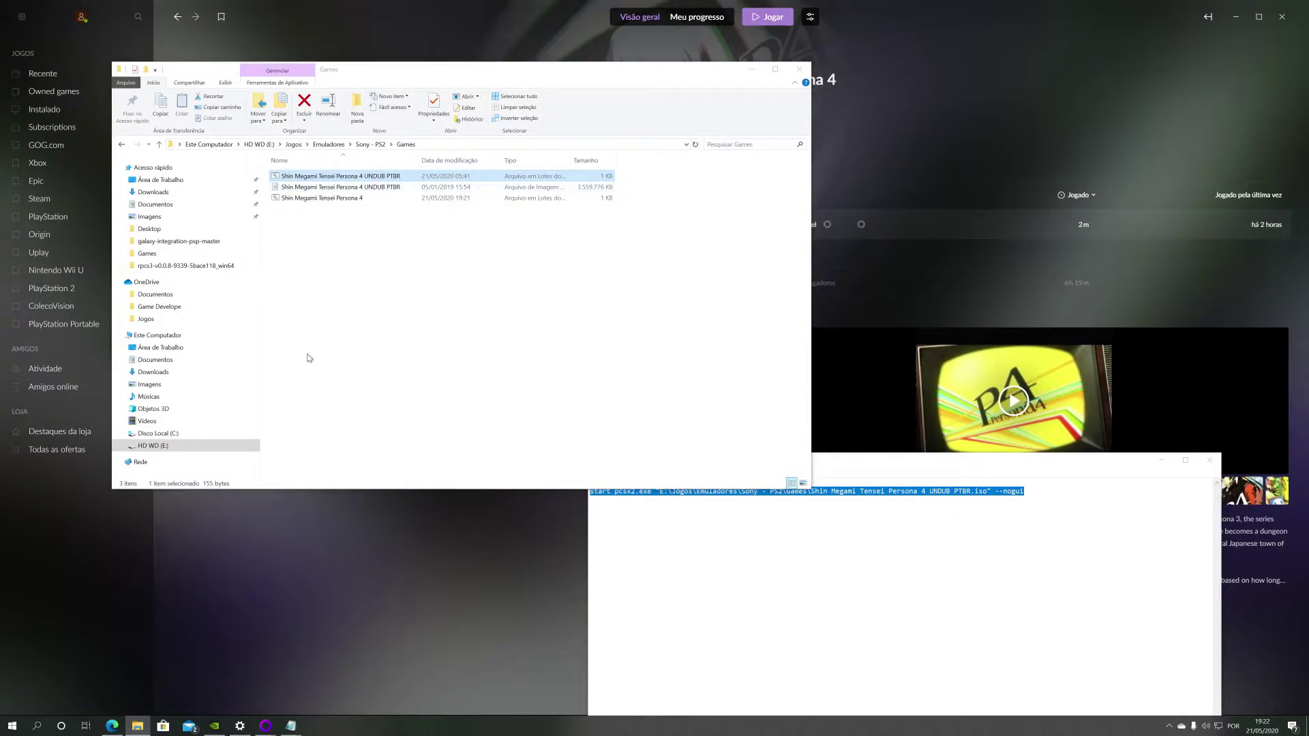
key("Return")
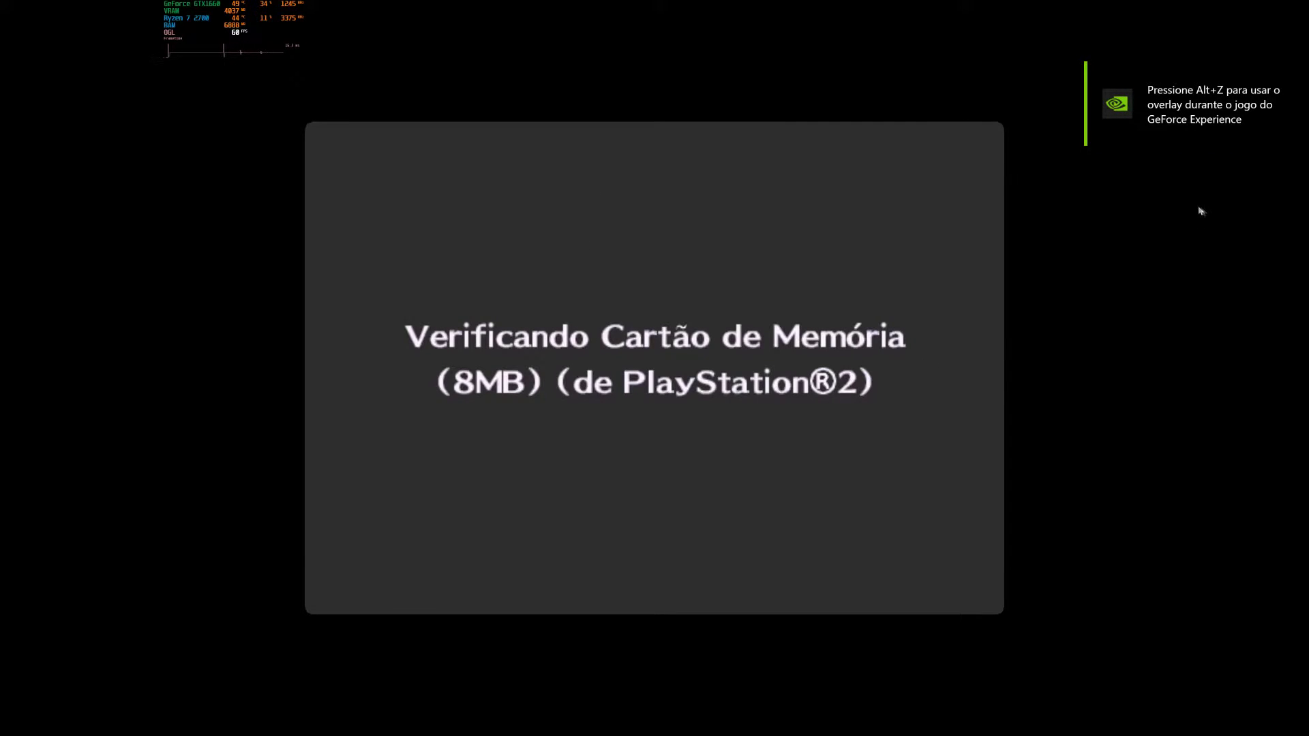
key("Escape")
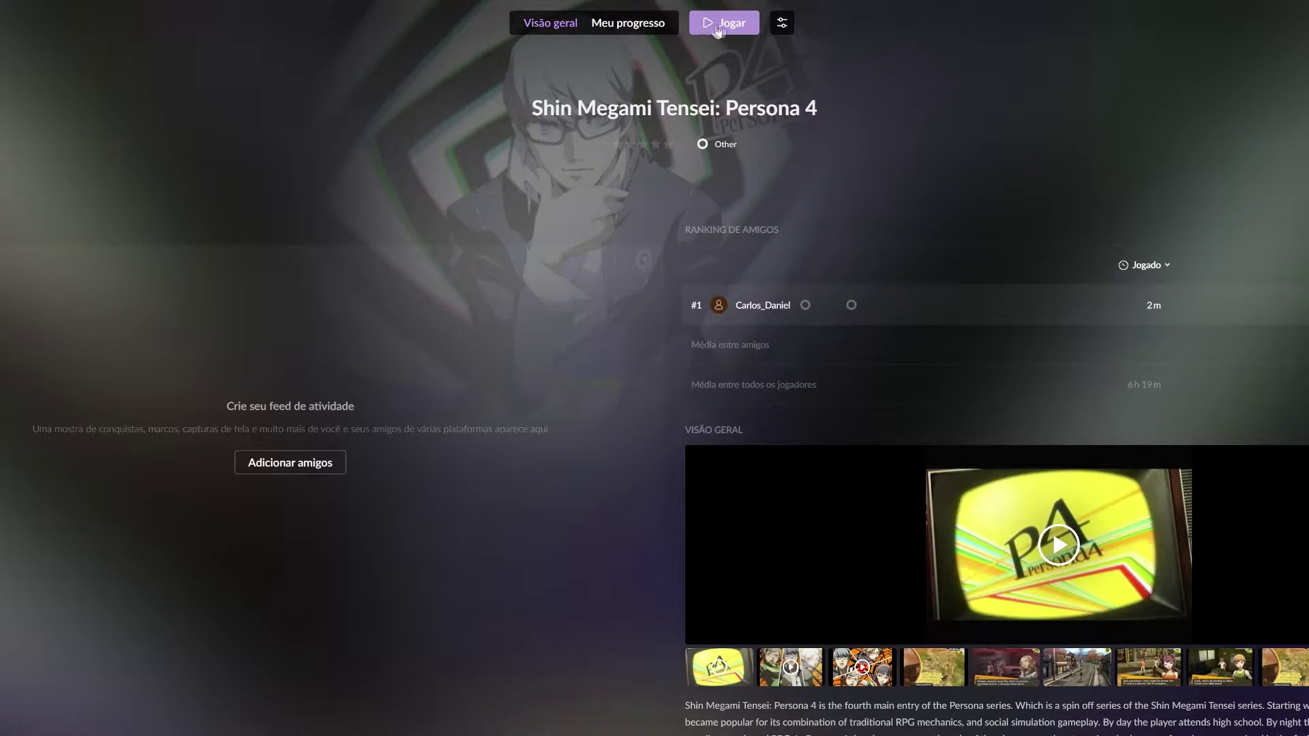
In GOG Galaxy, replace Persona 4's linked executable with the Shin Megami Tensei Persona 4 UNDUB PTBR batch file and launch the game
left_click(779, 25)
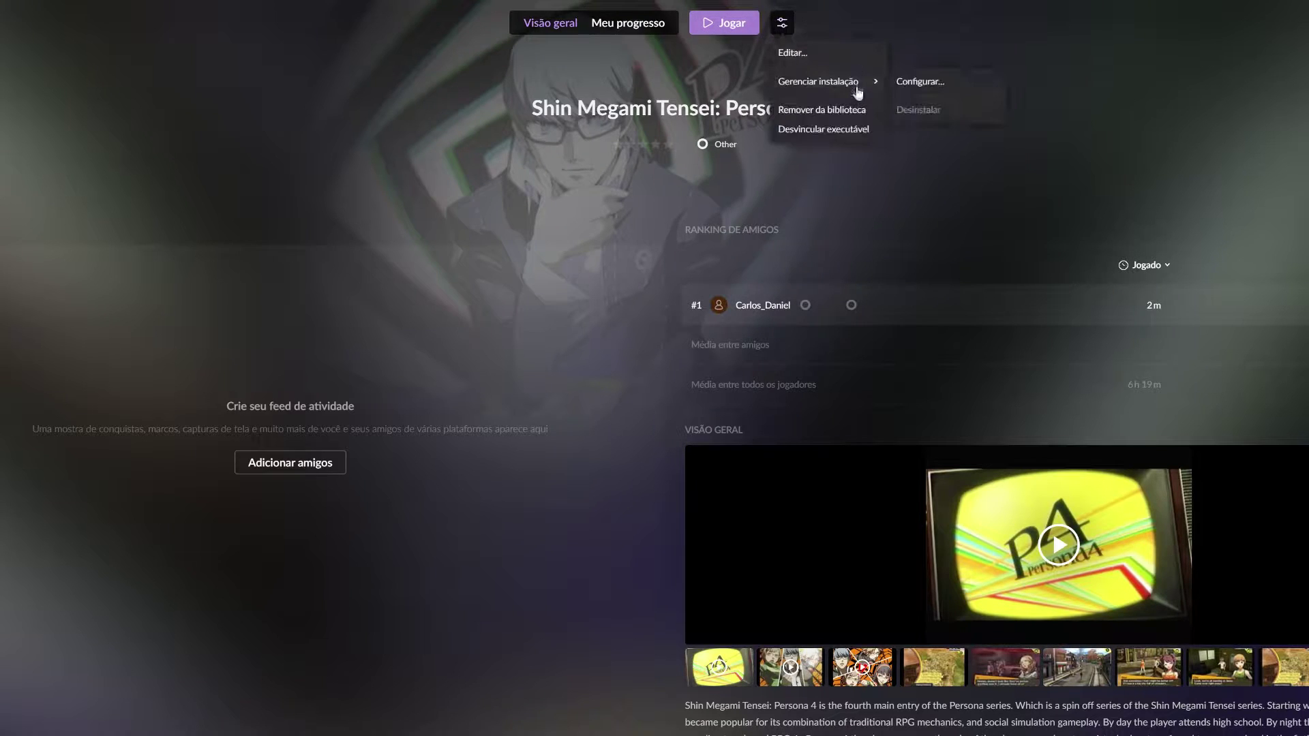
left_click(809, 129)
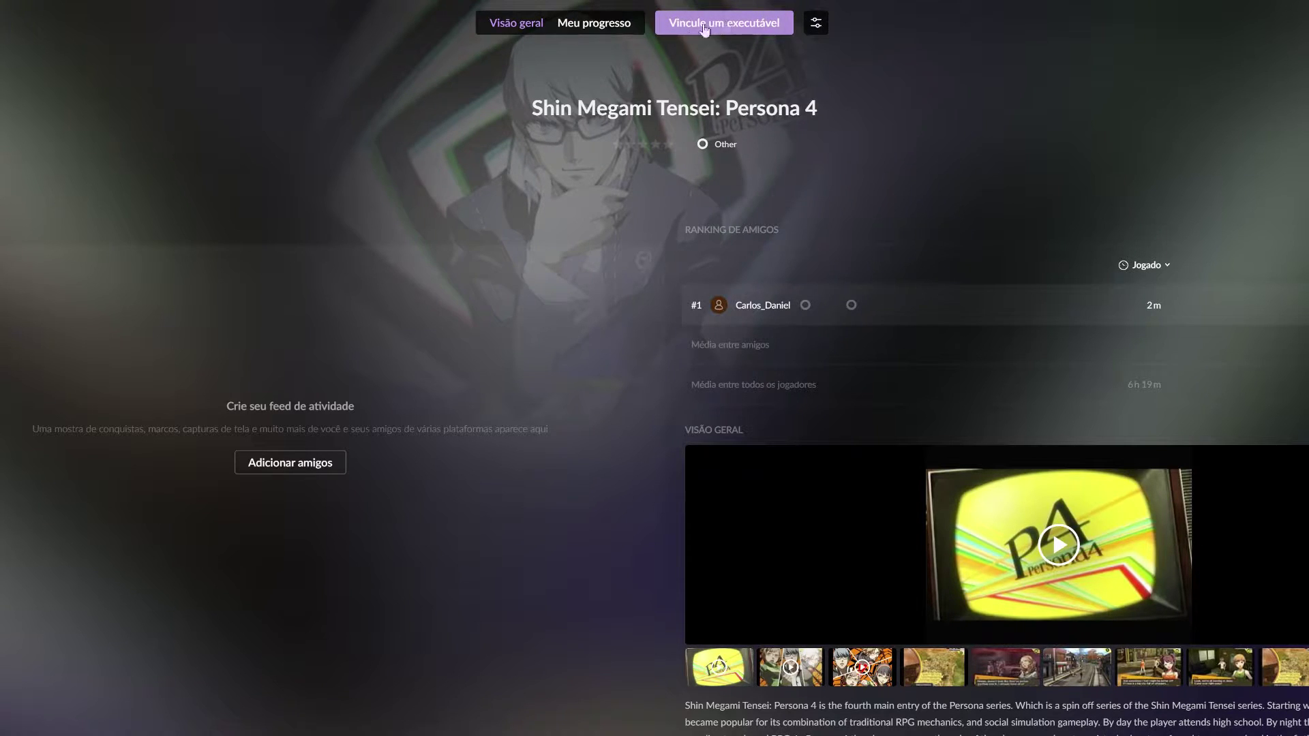
left_click(694, 31)
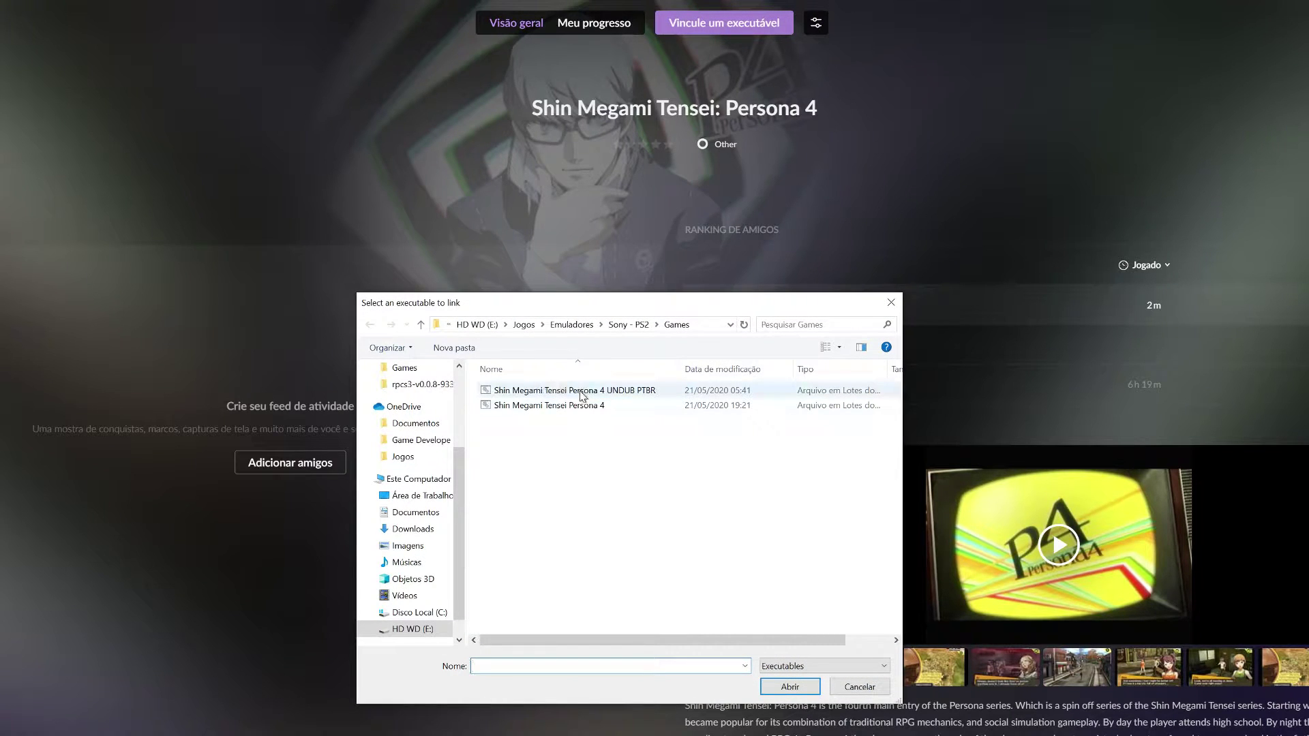
left_click(582, 394)
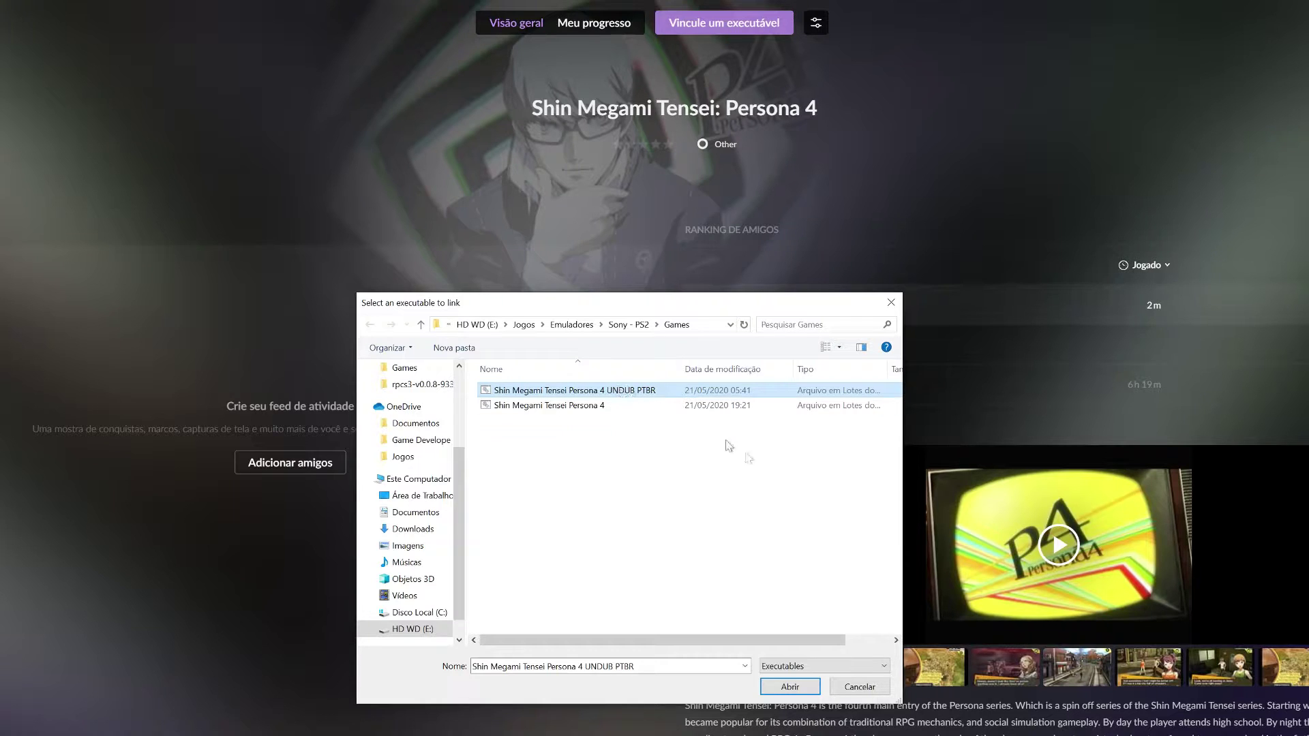
left_click(793, 688)
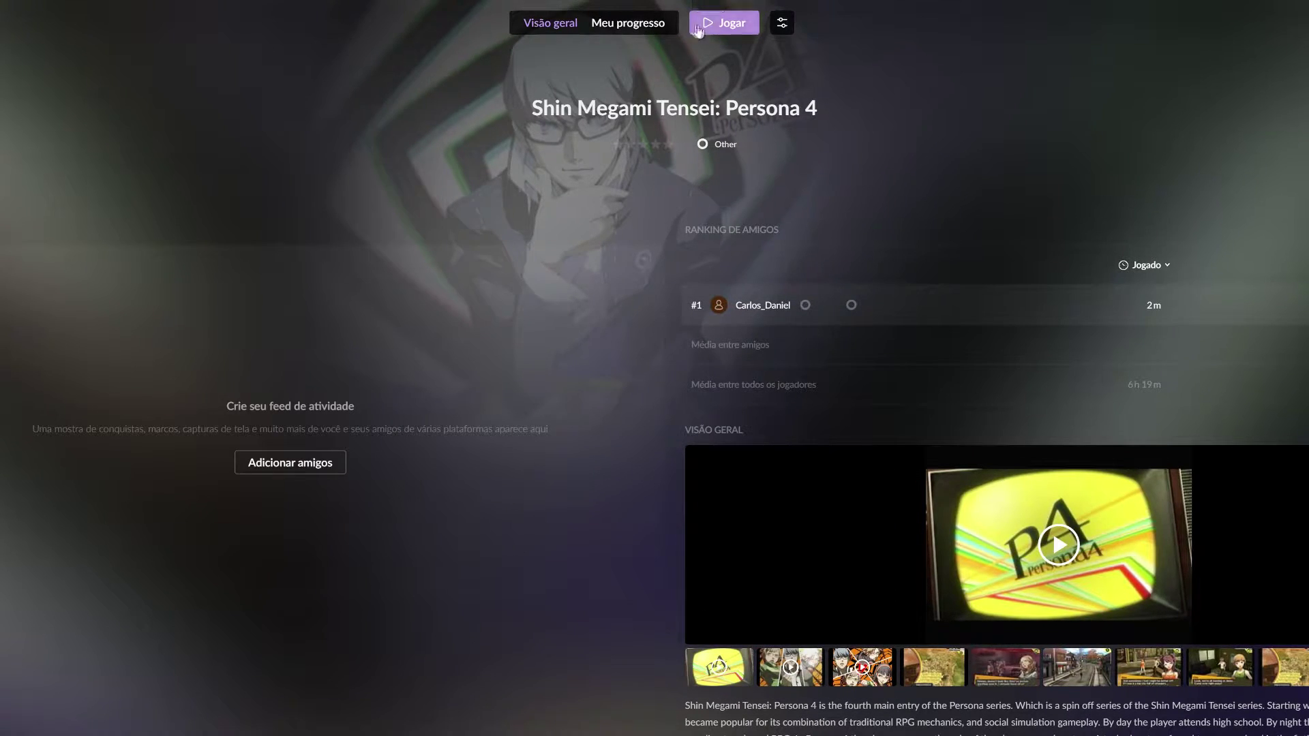
left_click(737, 24)
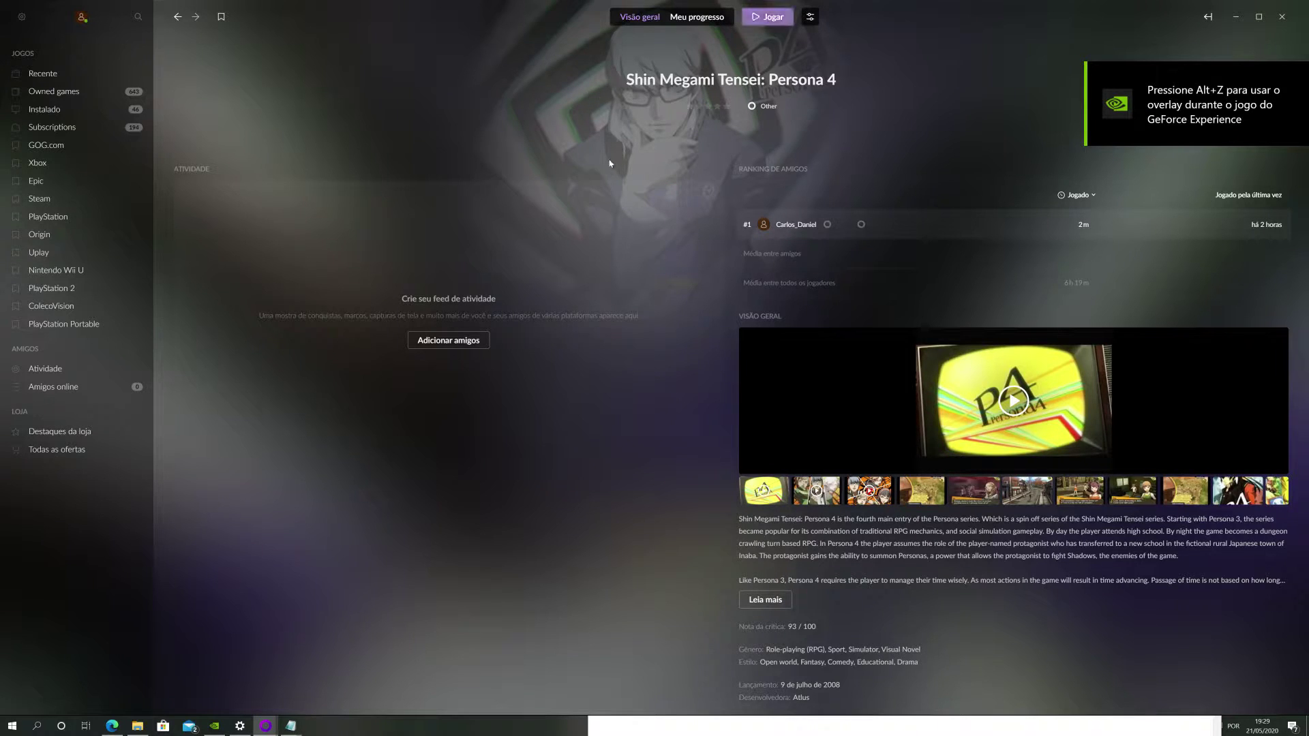
Remove Shin Megami Tensei: Persona 4 from the library through its game page, and return to the installed games
left_click(174, 20)
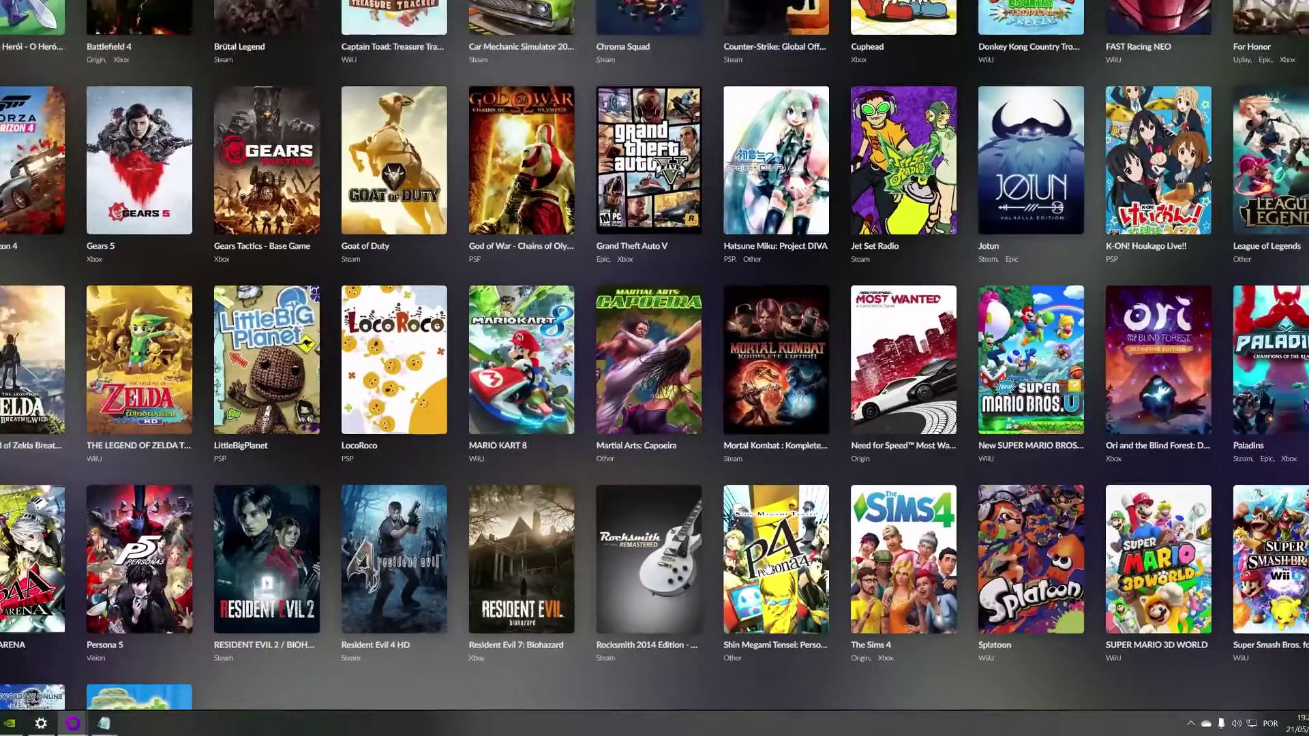
left_click(659, 491)
left_click(815, 15)
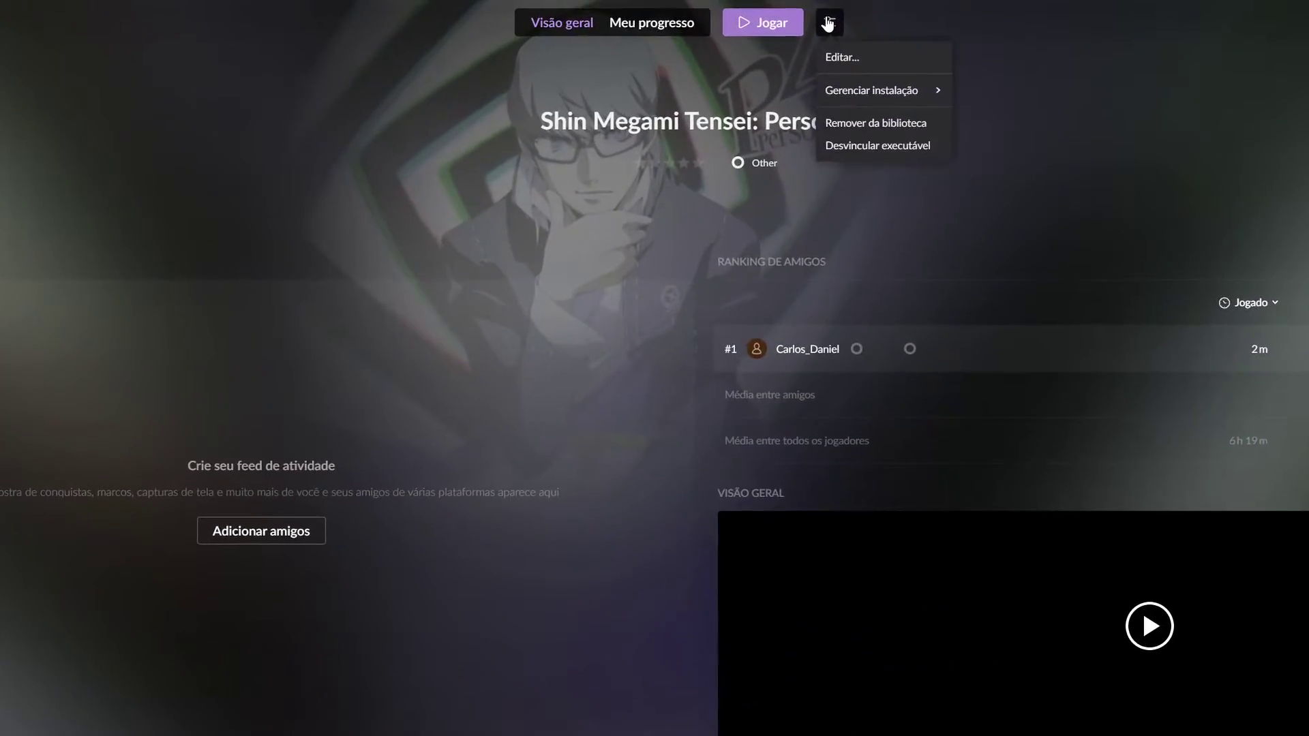
left_click(876, 123)
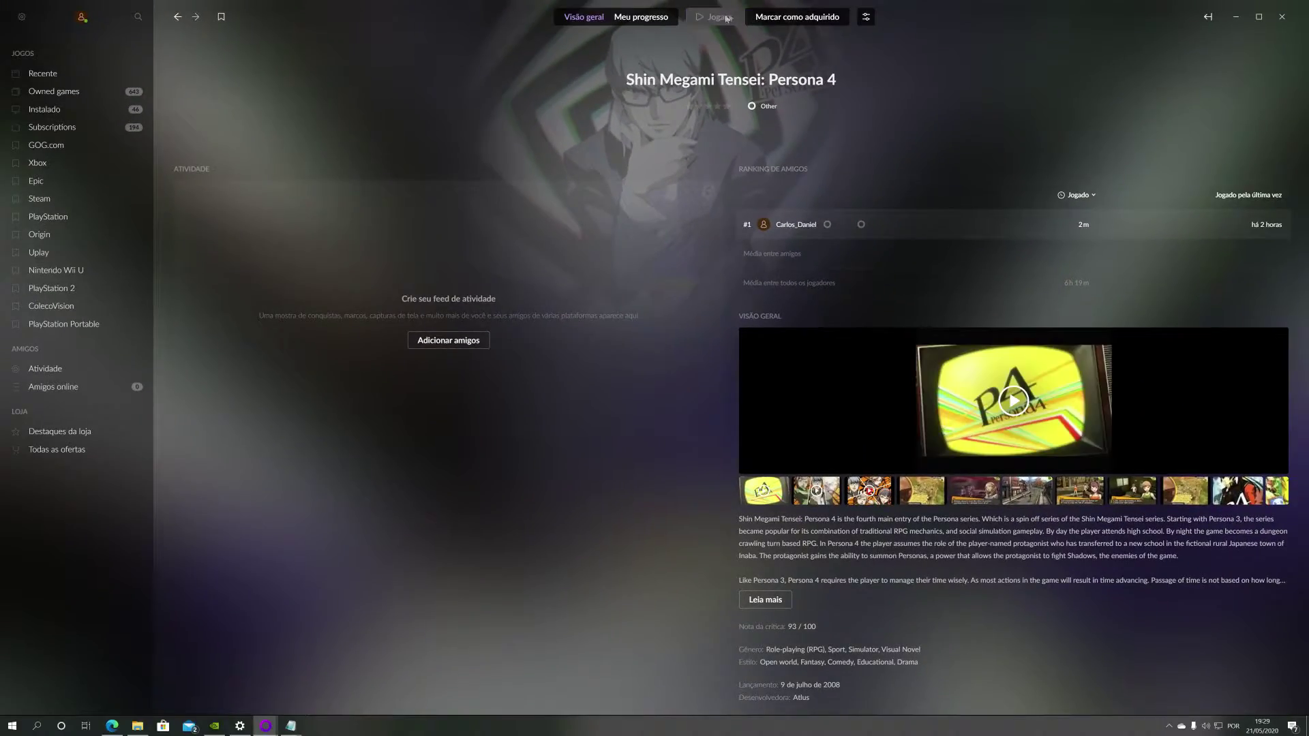
left_click(178, 18)
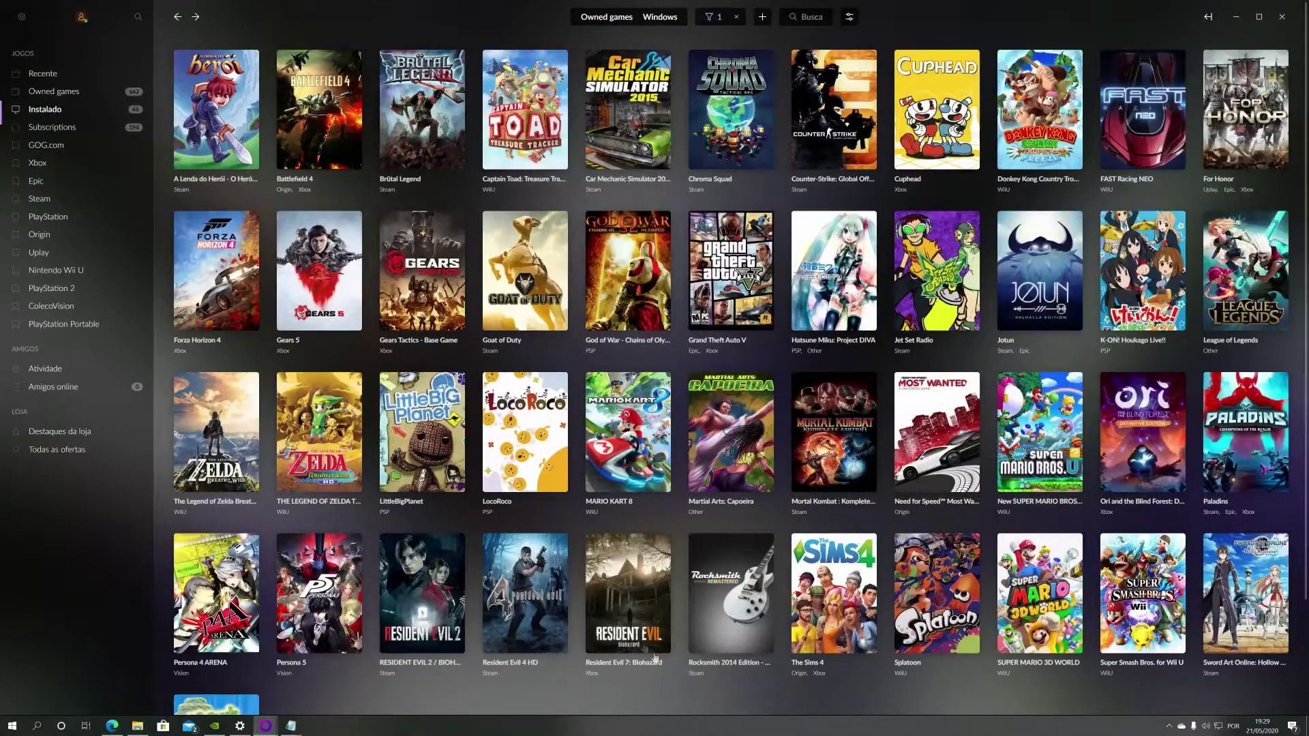
scroll(649, 694, "down", 3)
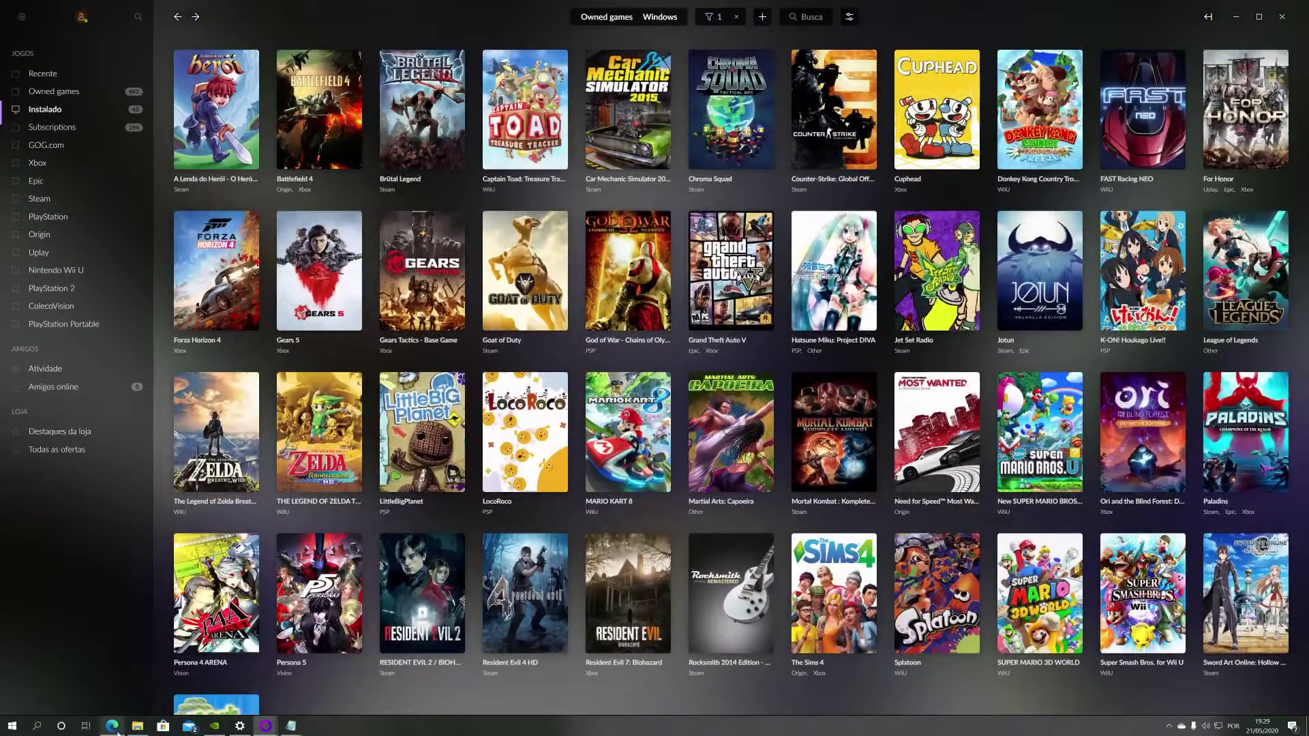
Switch to the Edge browser, search the web for "gog galaxy pcsx2" and open the Reddit post on the PS2 / PCSX2 galaxy integration
left_click(112, 726)
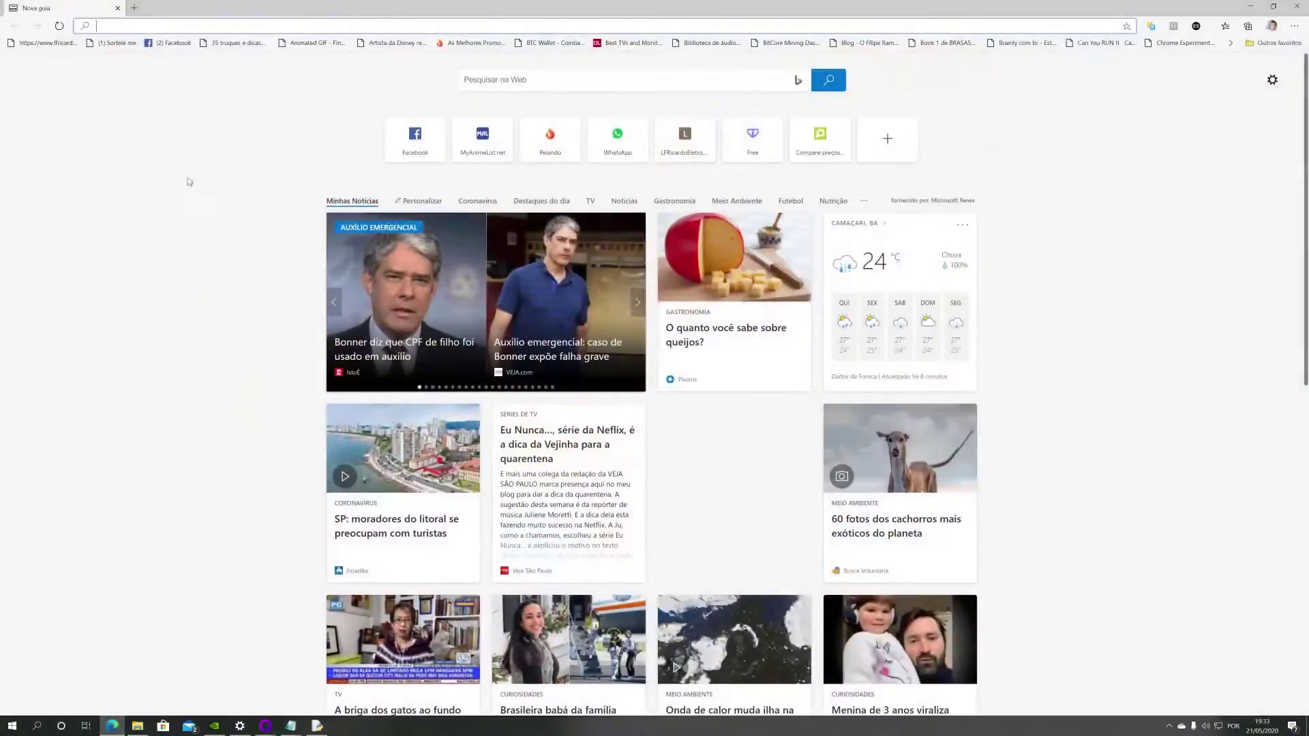
type("gog galaxy pcsx2")
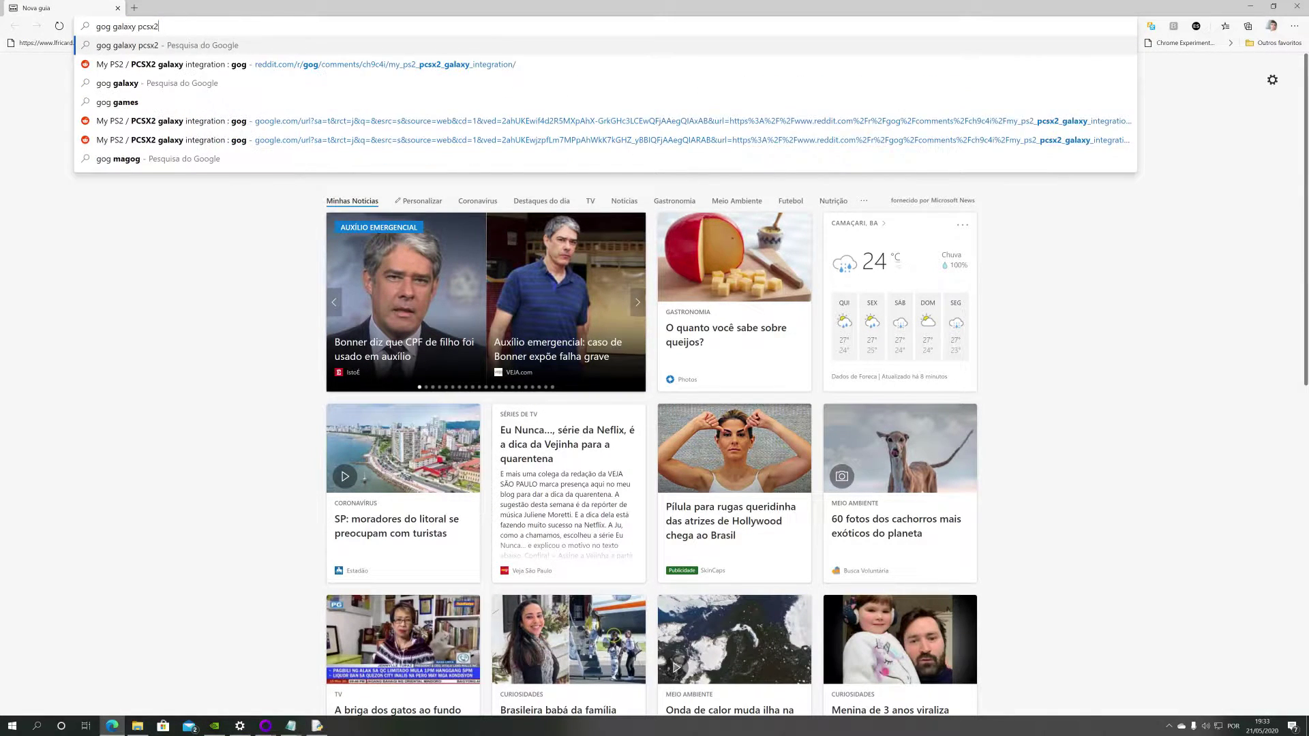
key("Return")
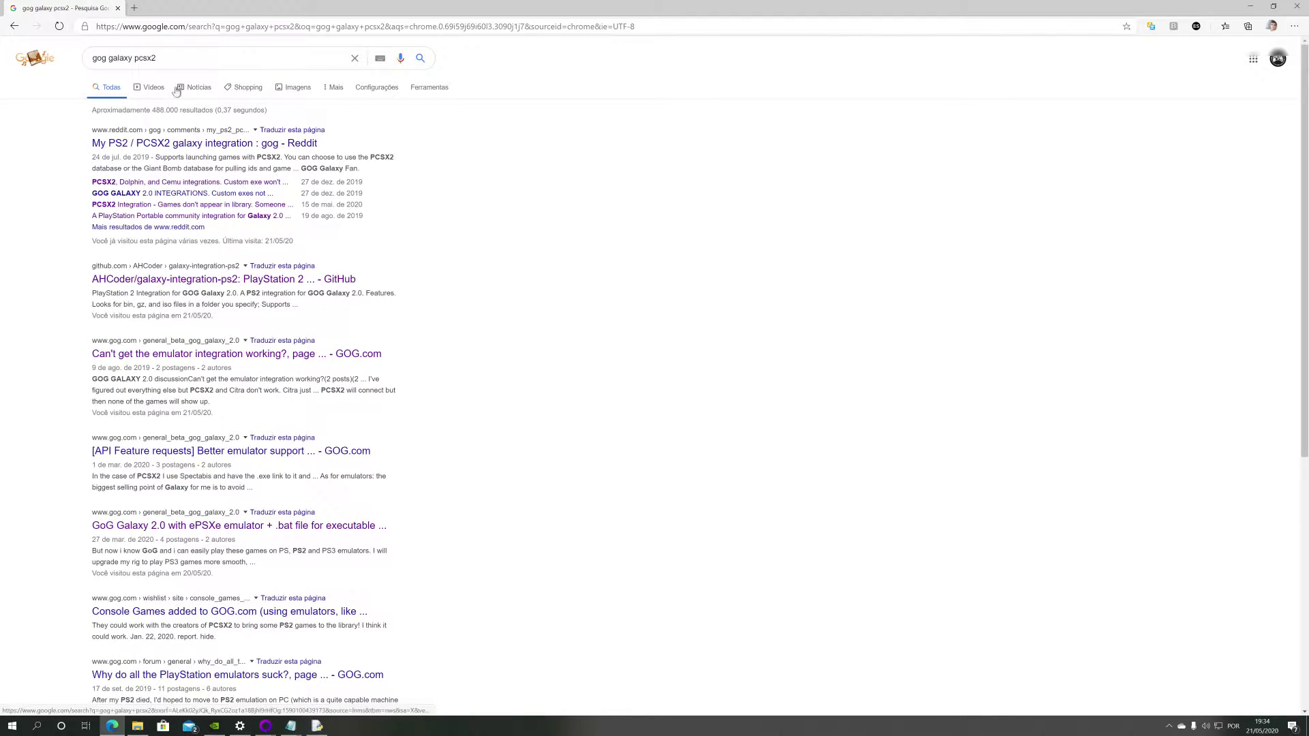
left_click(172, 142)
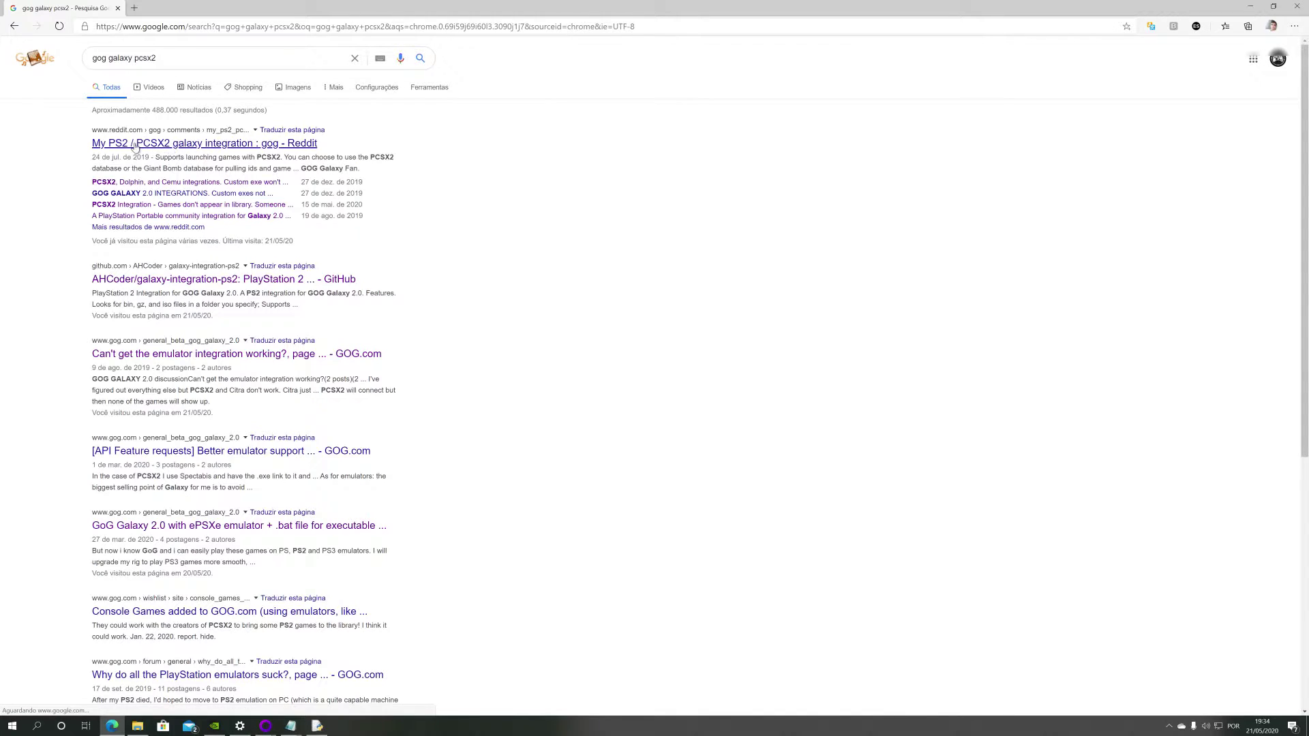
middle_click(148, 145)
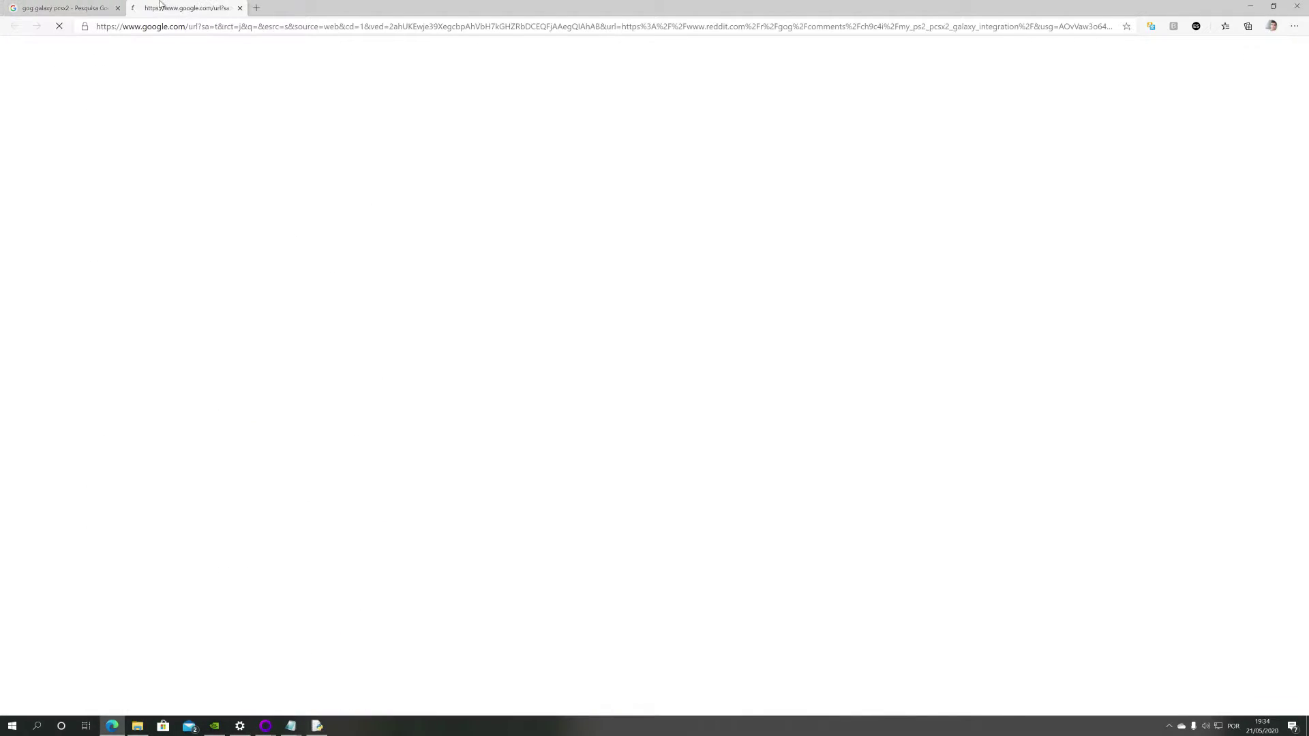
left_click(118, 9)
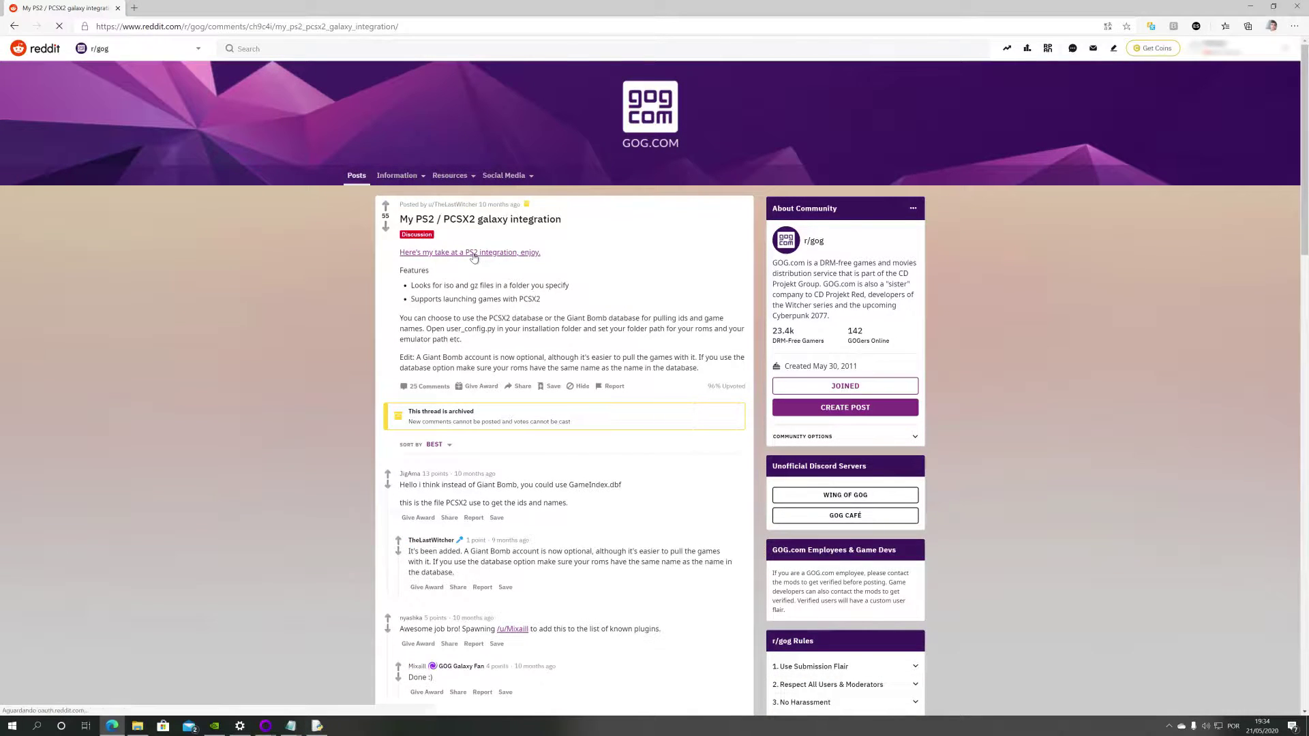
Open the galaxy-integration-ps2 GitHub repository linked in the post and show its clone and ZIP download options
left_click(469, 253)
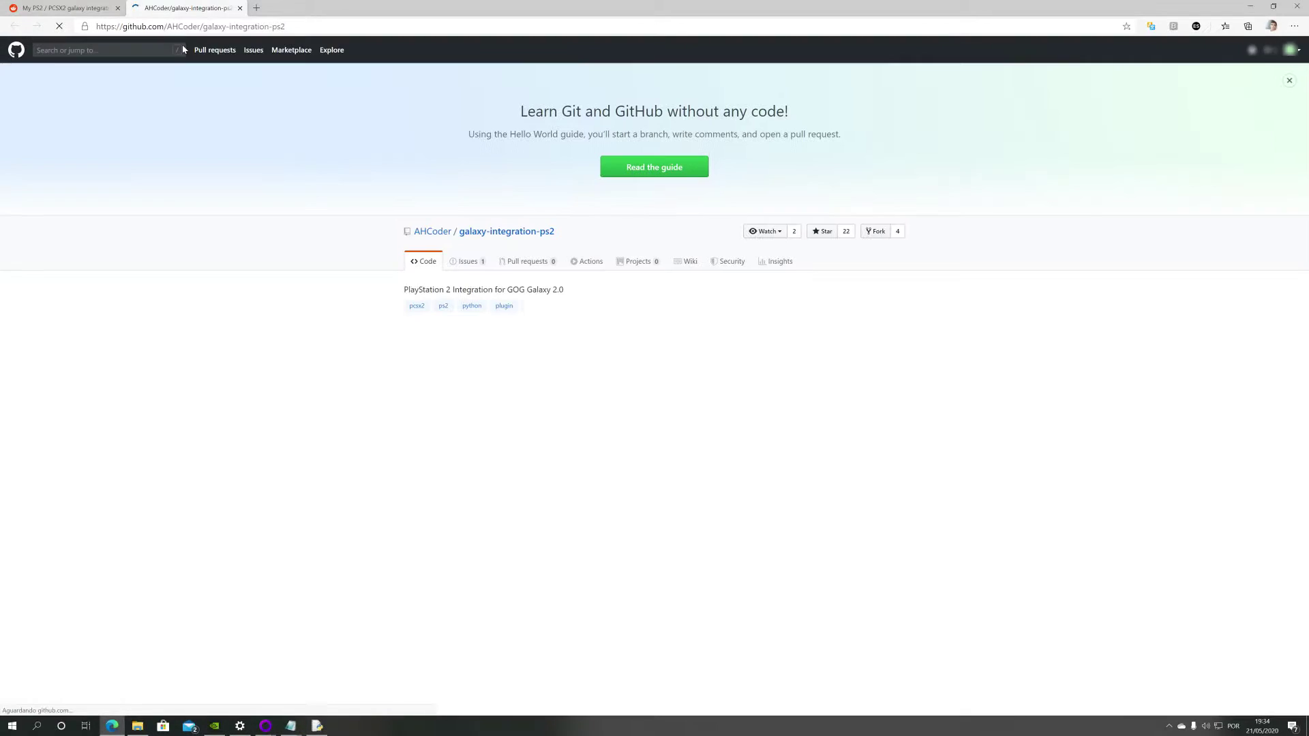
scroll(793, 313, "down", 5)
scroll(798, 305, "up", 2)
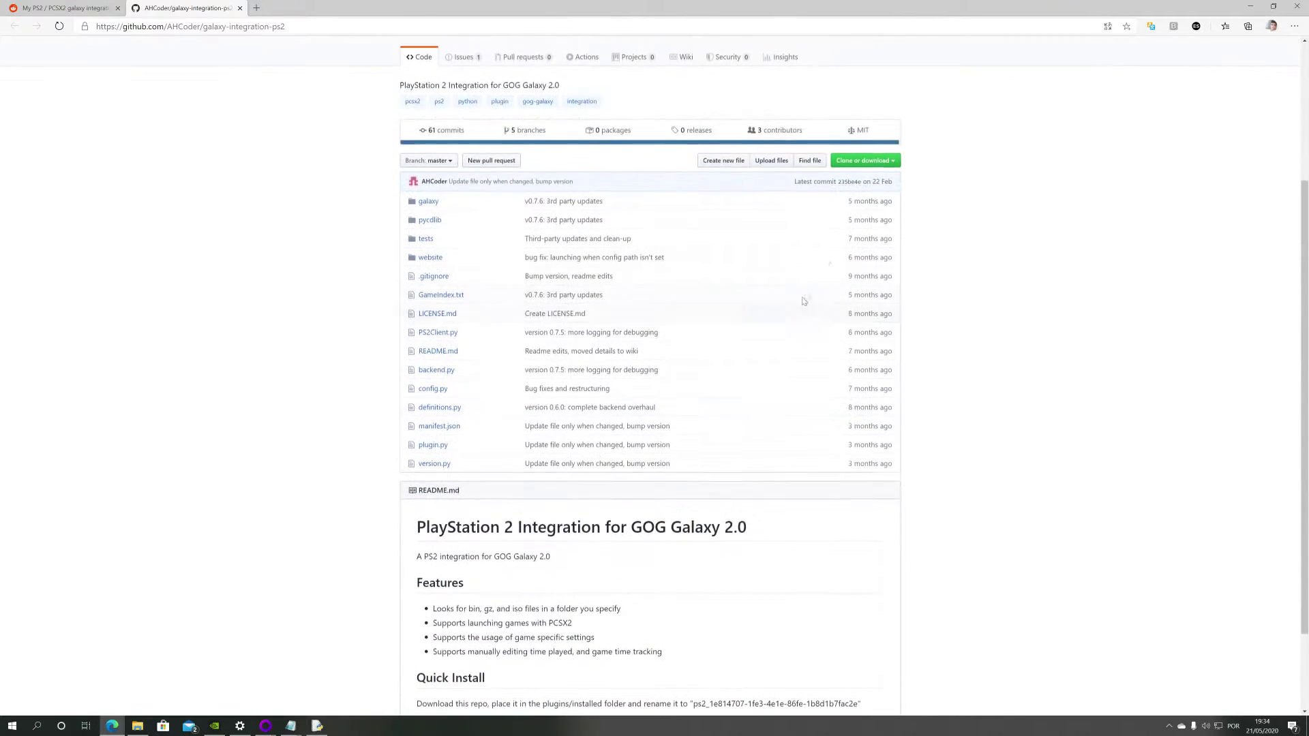
left_click(879, 162)
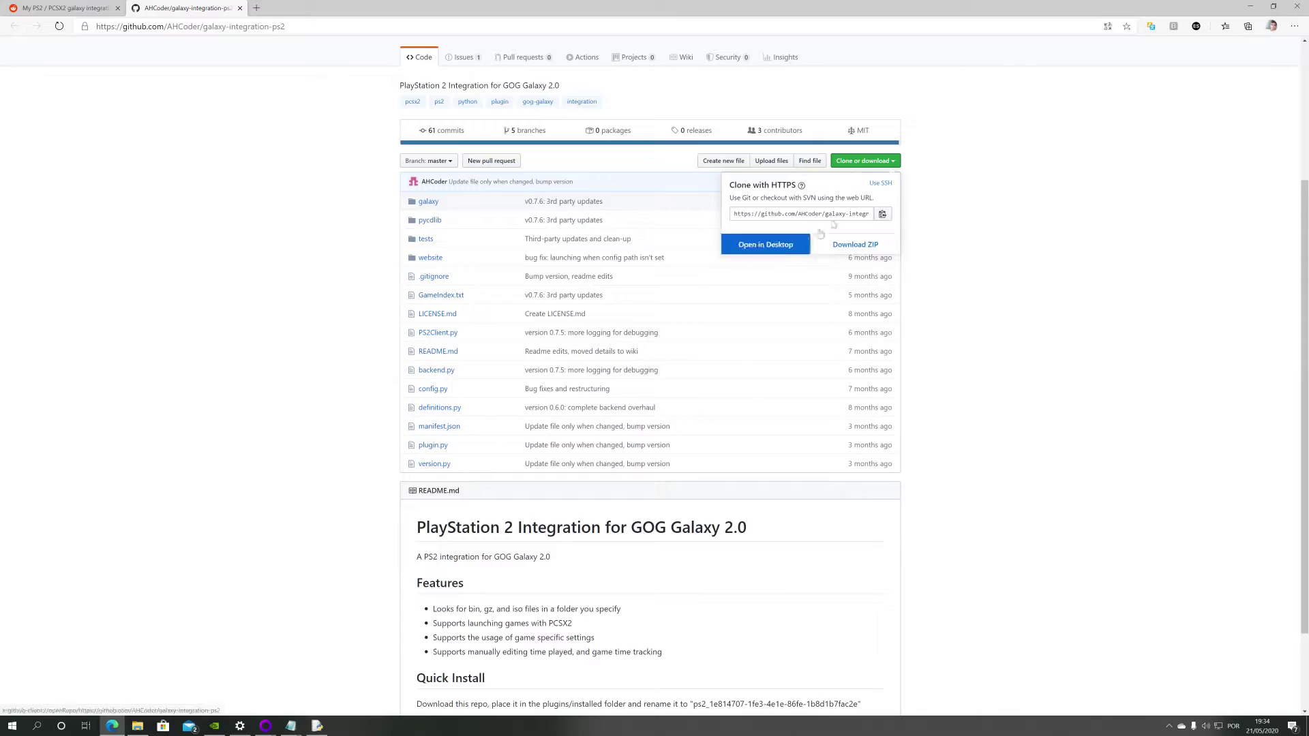
left_click(1079, 157)
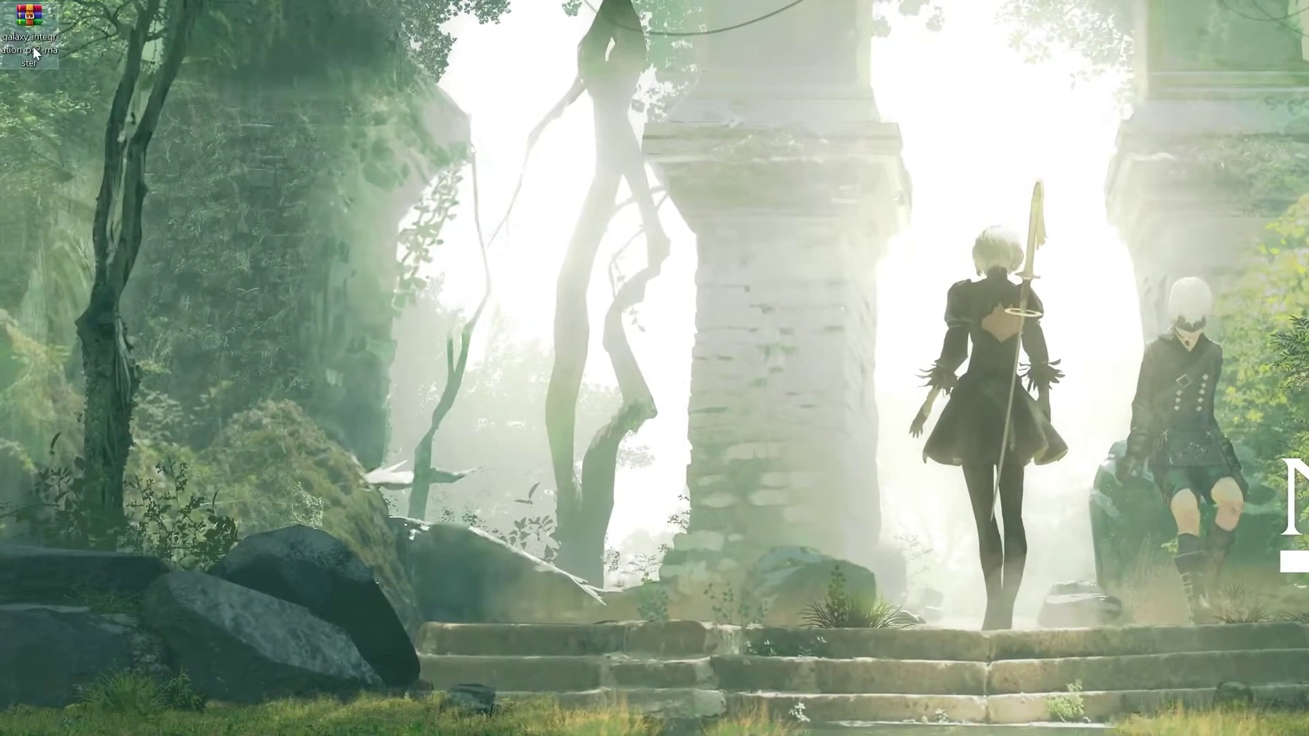
Extract the galaxy-integration-ps2-master archive on the desktop
right_click(21, 24)
left_click(77, 95)
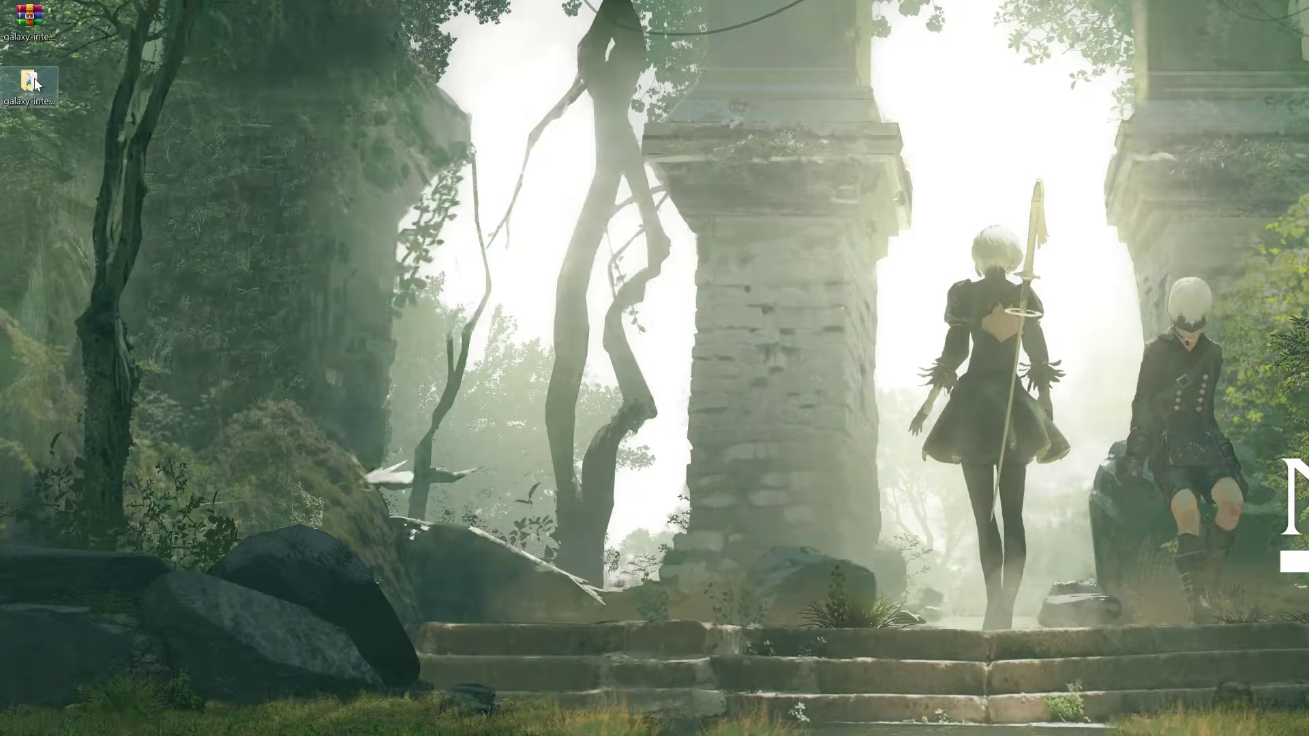
Open the extracted galaxy-integration-ps2-master folder on the desktop
double_click(30, 96)
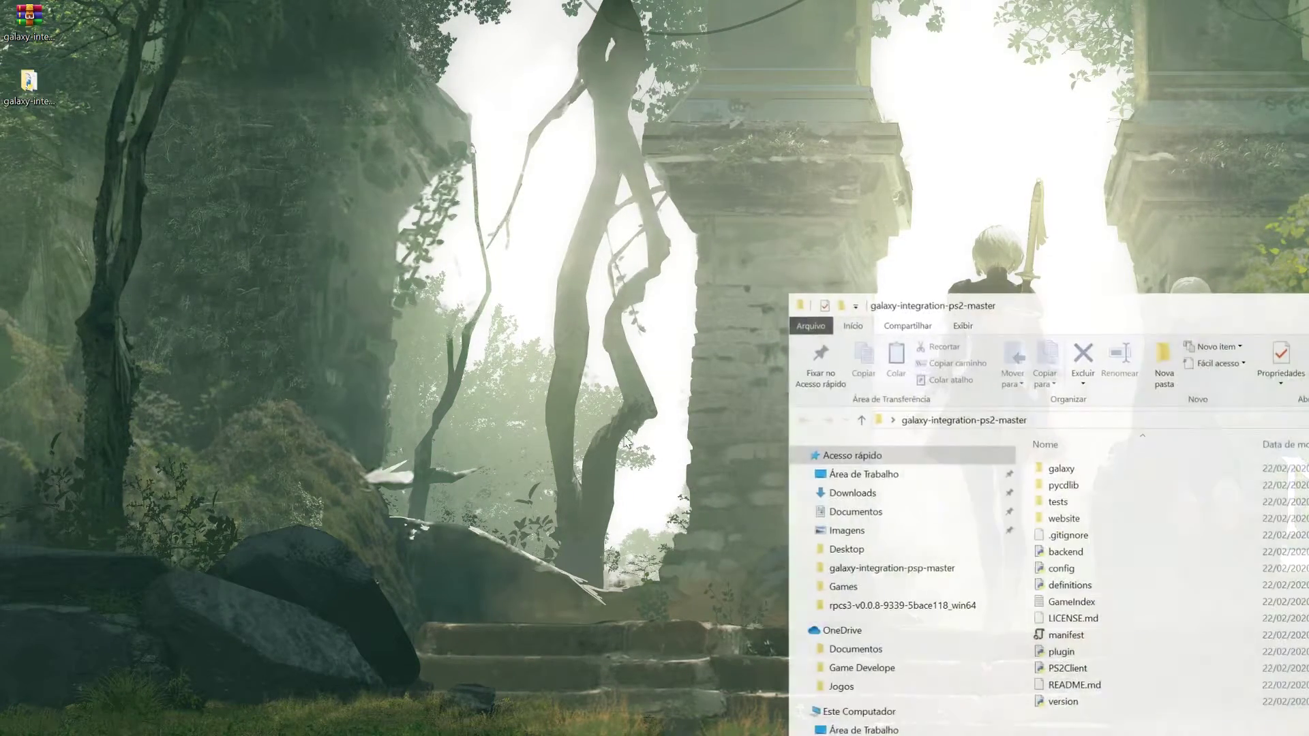
left_click_drag(932, 315, 933, 254)
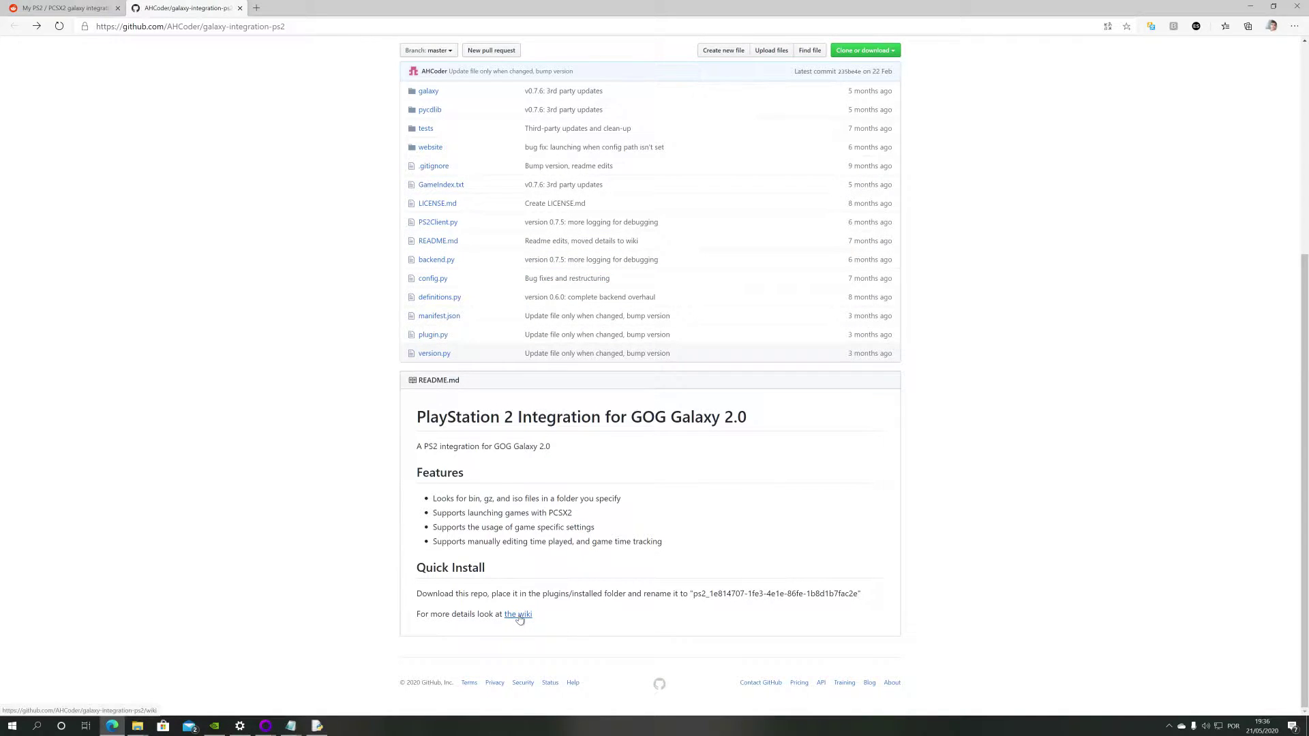
Open the repository wiki's Installation page in the browser and read the instructions for extracting and naming the plugin folder
left_click(301, 5)
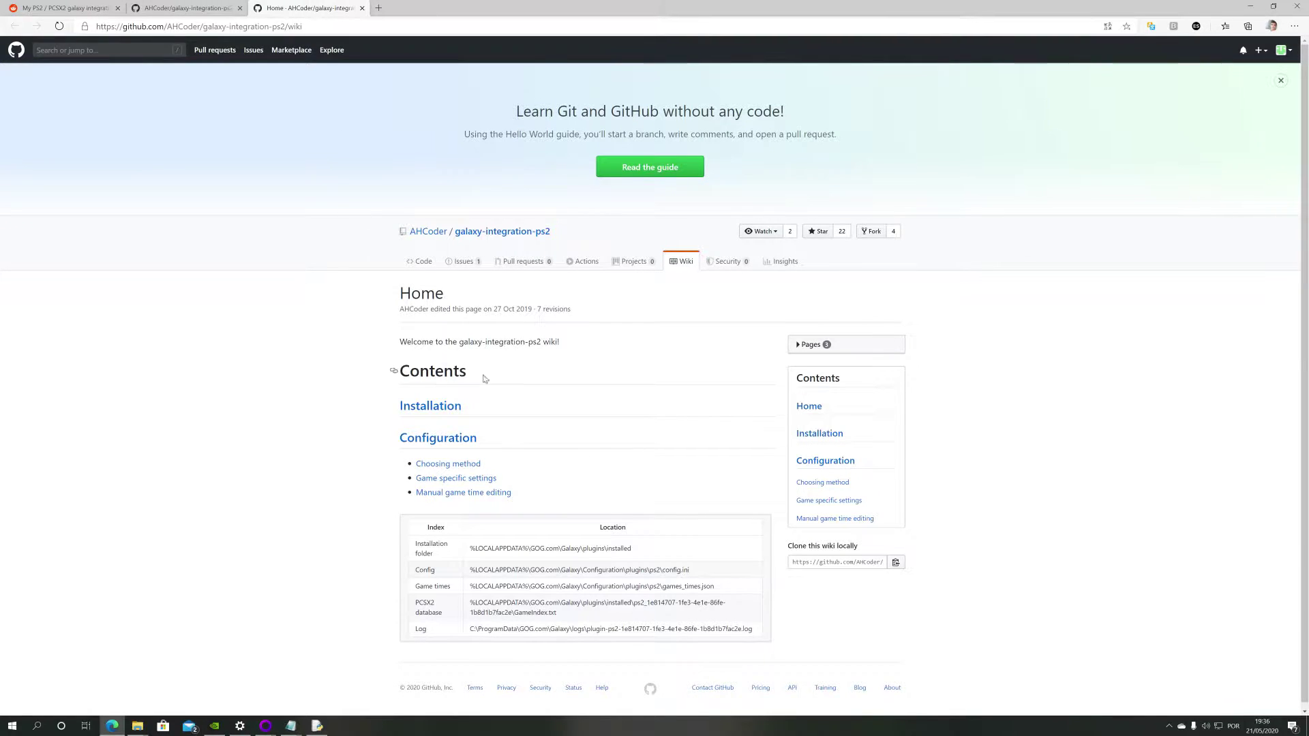
middle_click(430, 406)
key("ctrl+Tab")
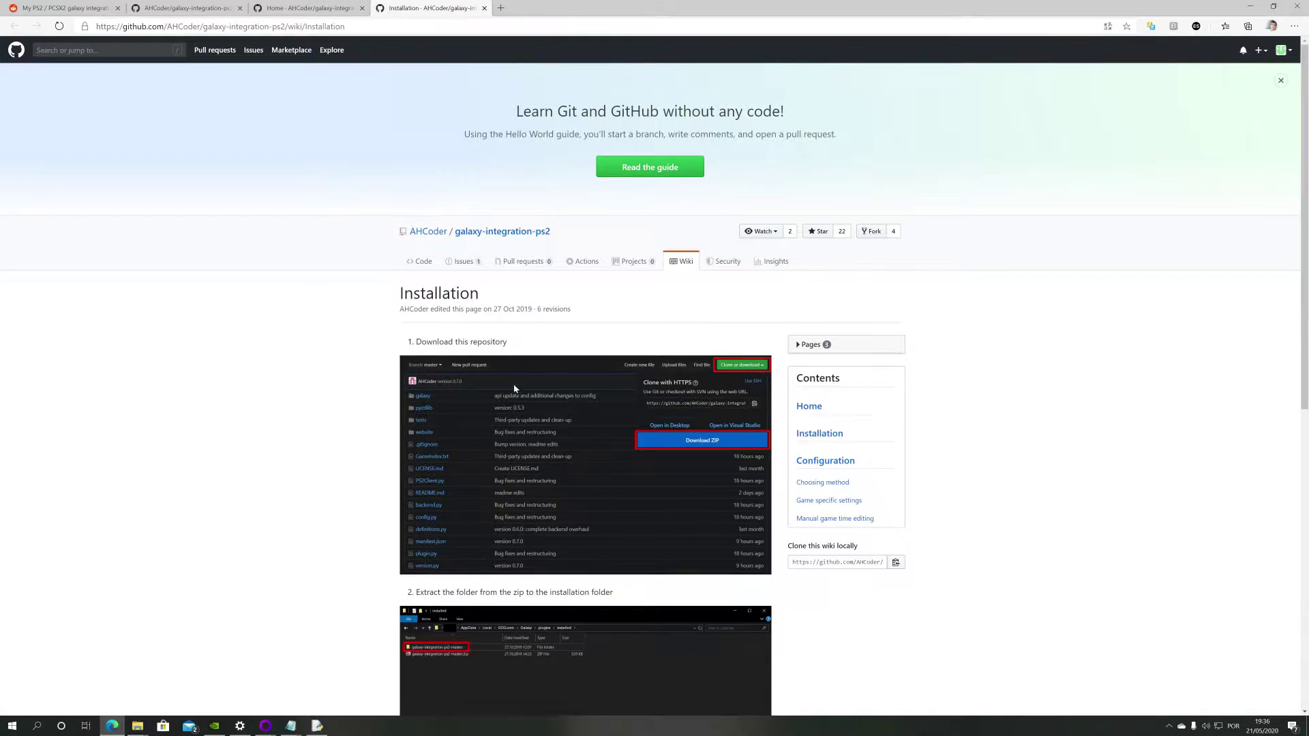
scroll(573, 385, "down", 6)
scroll(573, 351, "down", 2)
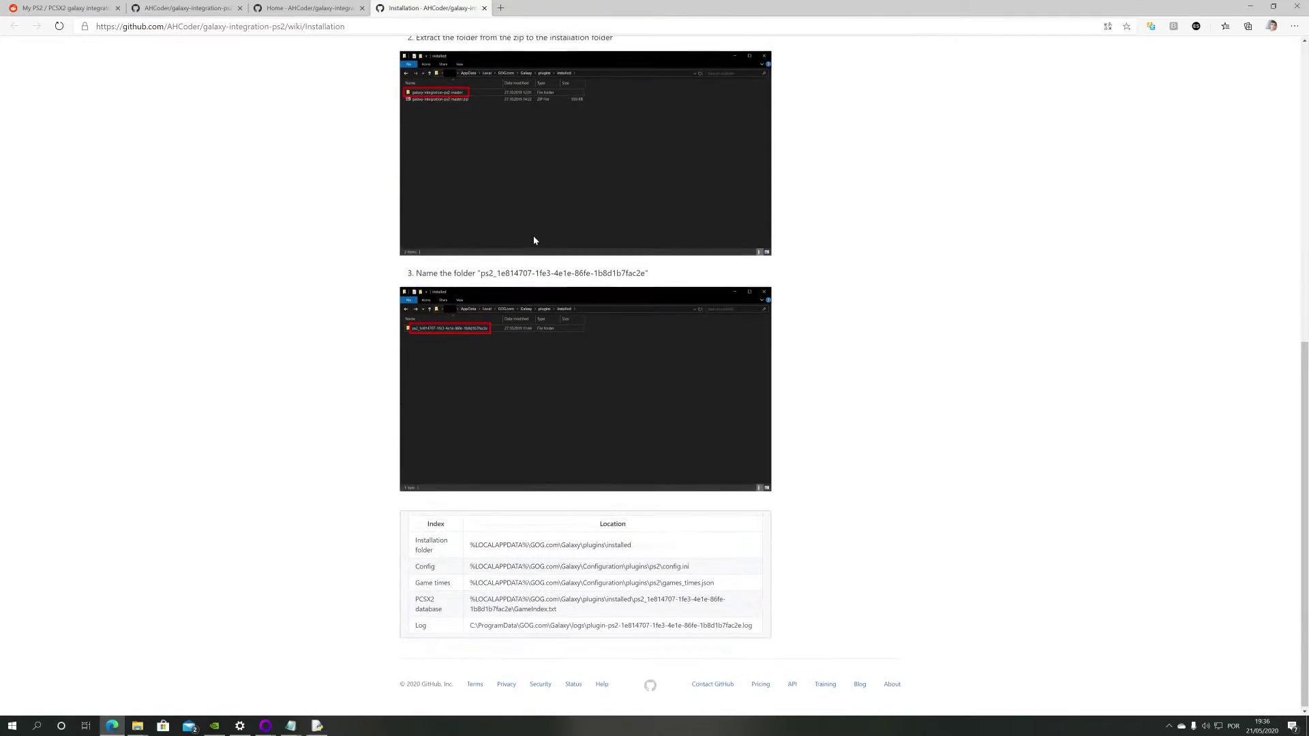
scroll(518, 396, "up", 8)
scroll(518, 410, "down", 8)
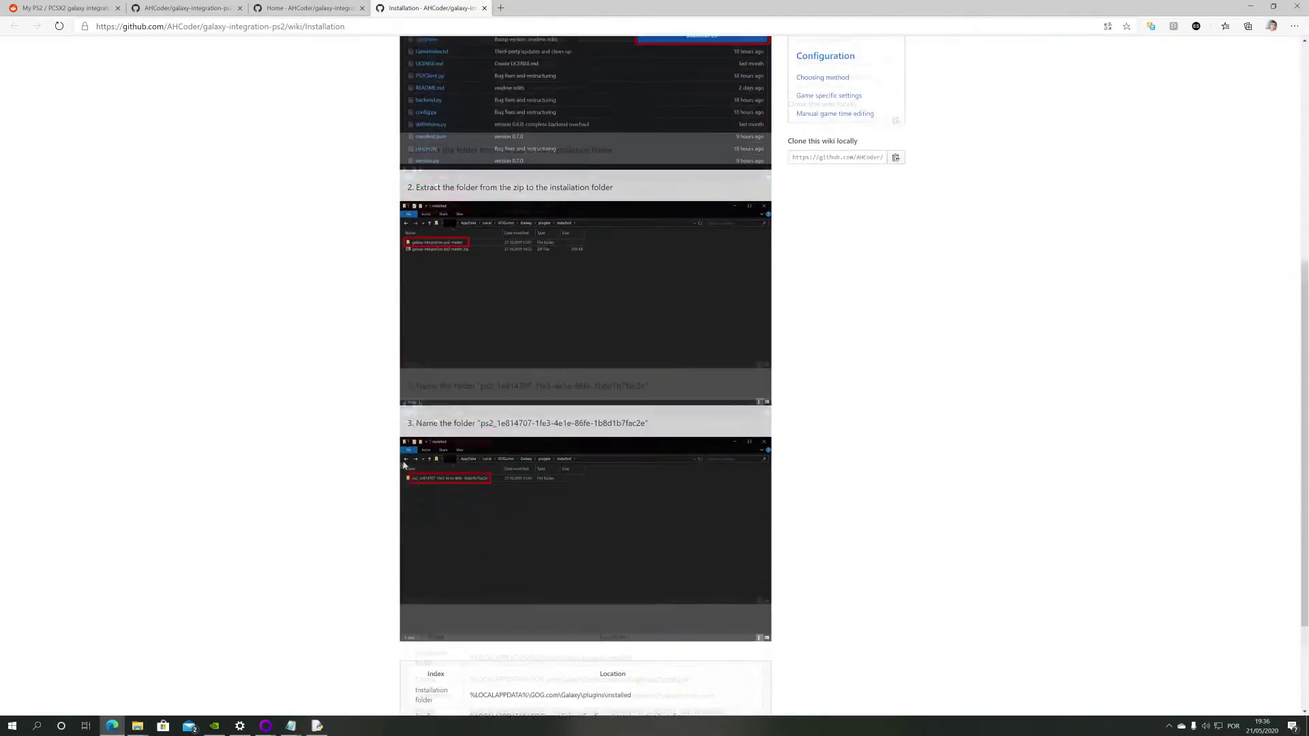
Bring the galaxy-integration-ps2-master window forward and browse on drive C: to the user profile's AppData\Local folder
left_click(137, 725)
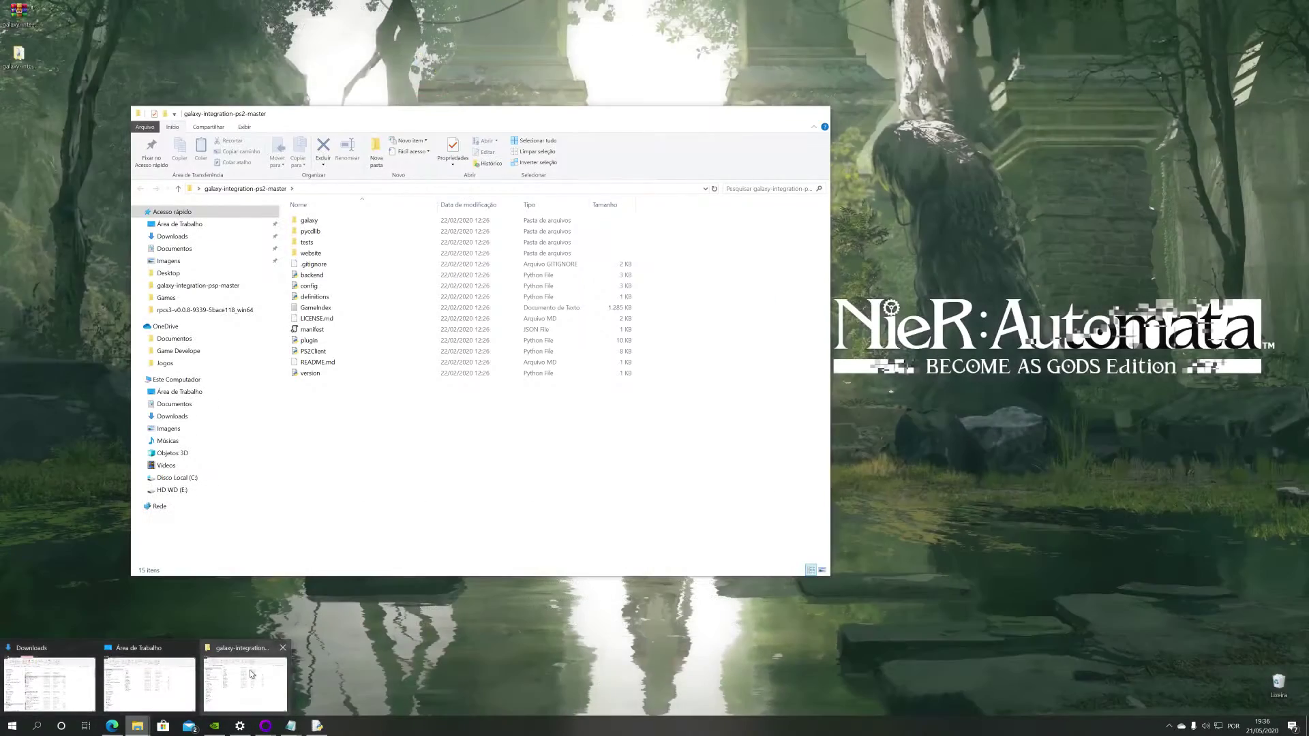
left_click(250, 674)
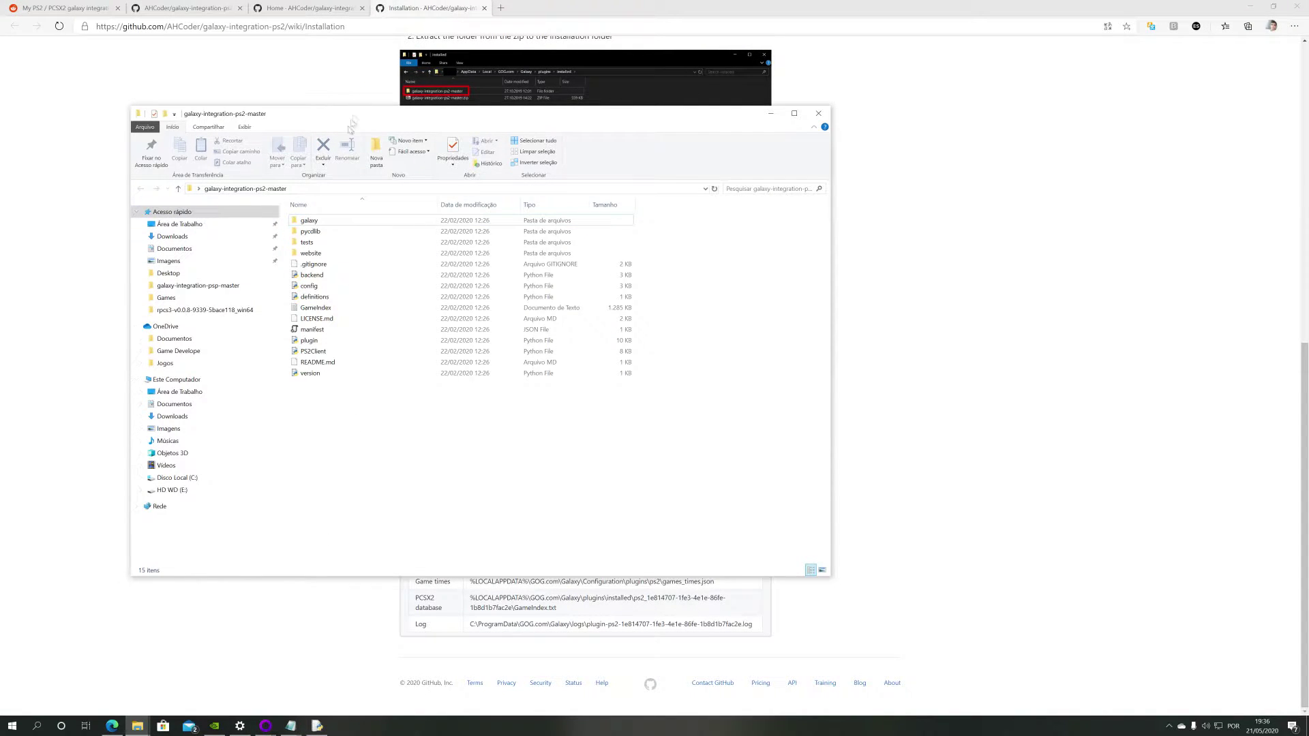
left_click(197, 479)
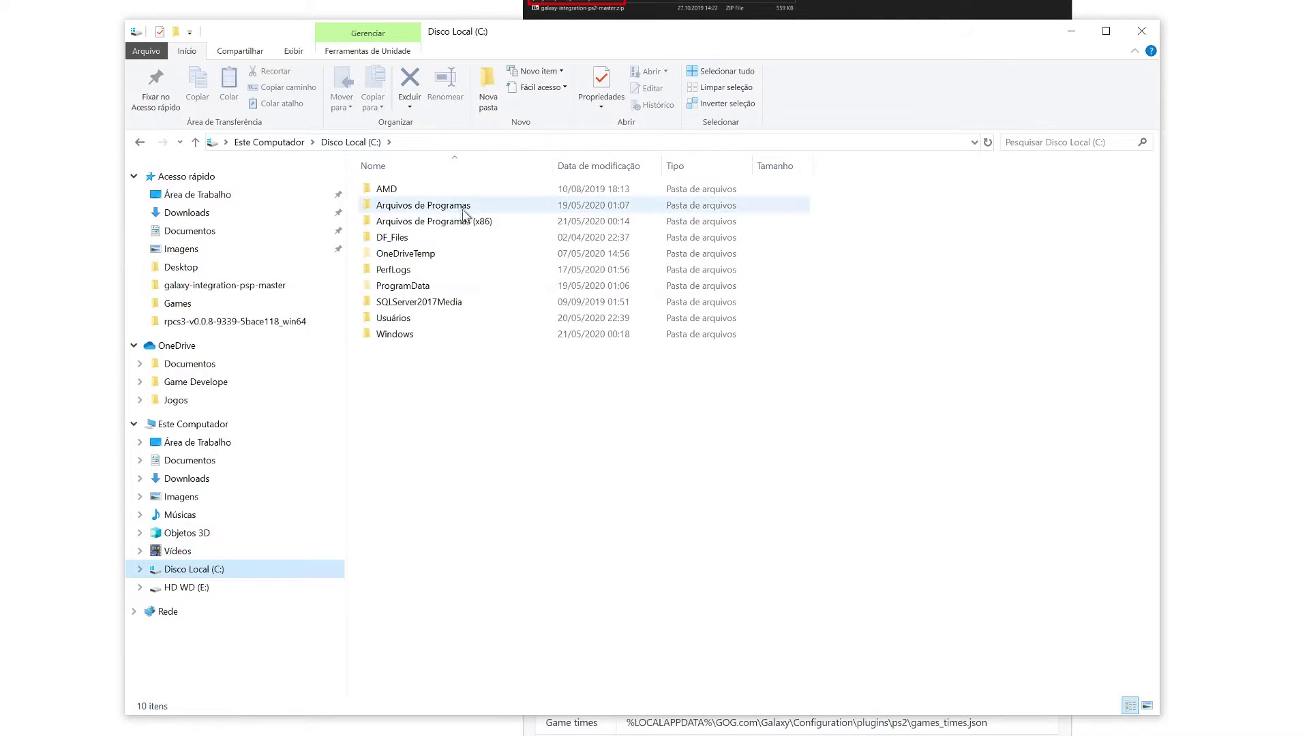
double_click(433, 221)
left_click(140, 144)
double_click(497, 313)
left_click(393, 191)
double_click(393, 191)
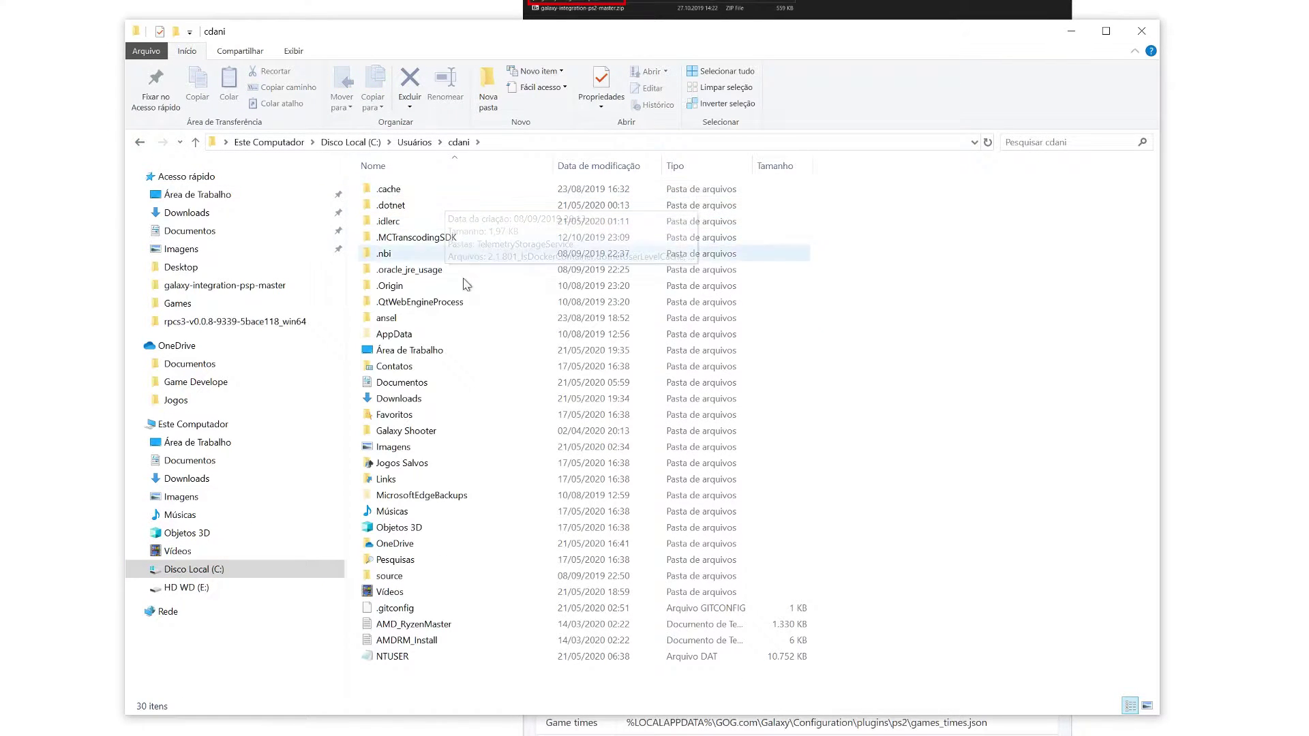
double_click(418, 339)
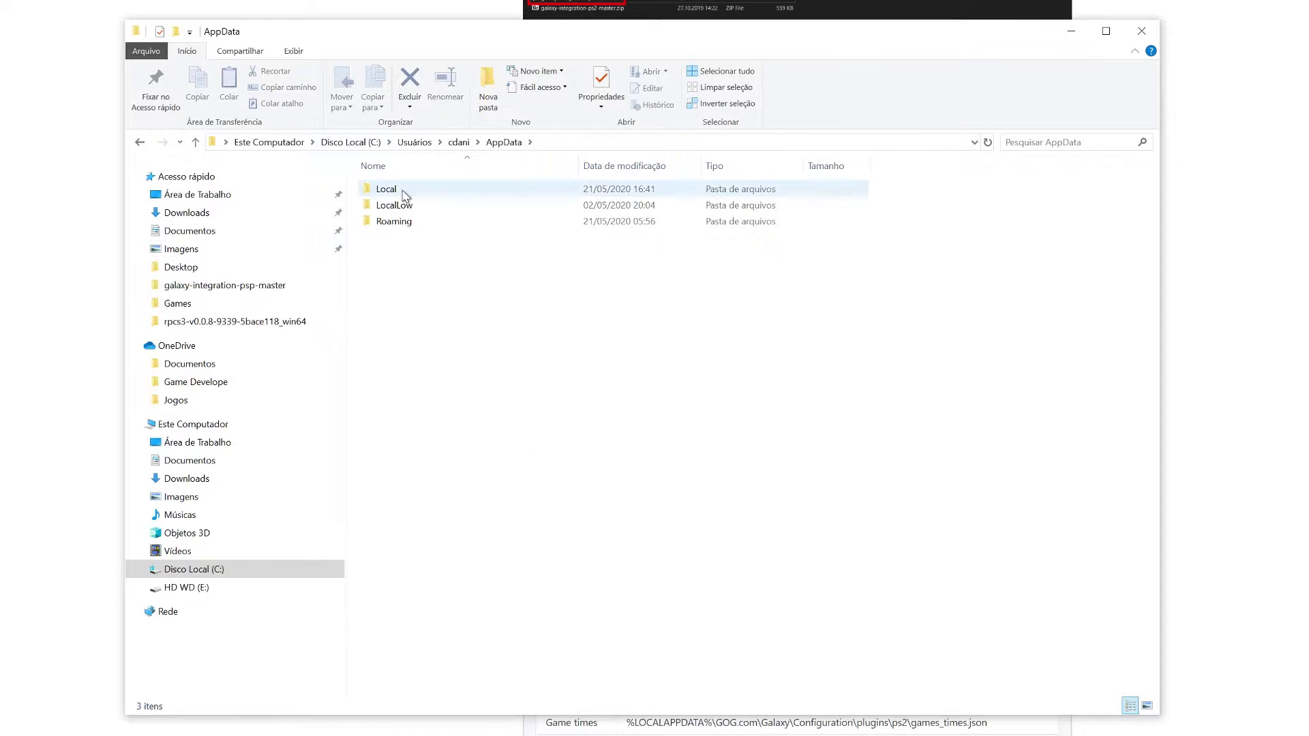
double_click(443, 190)
Open the GOG.com\Galaxy\plugins\installed folder inside Local
left_click(453, 255)
key("g")
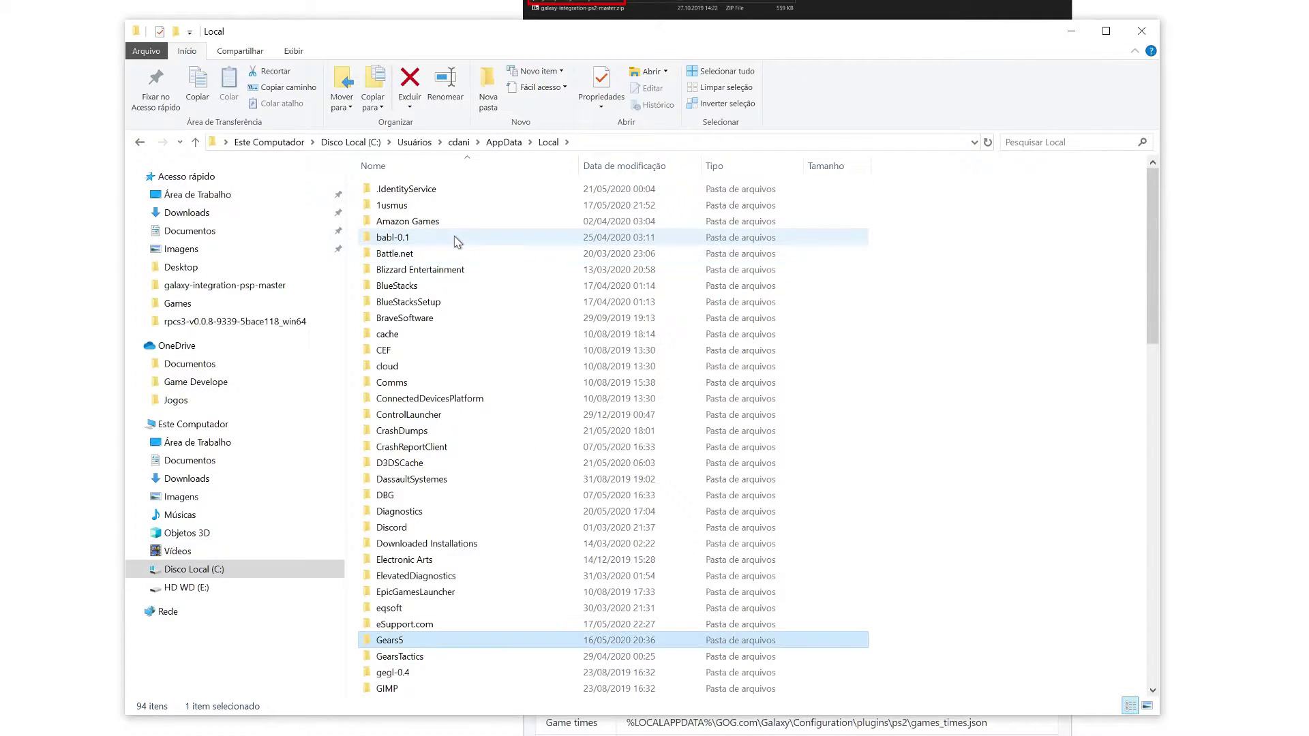
scroll(437, 645, "down", 1)
scroll(447, 647, "down", 2)
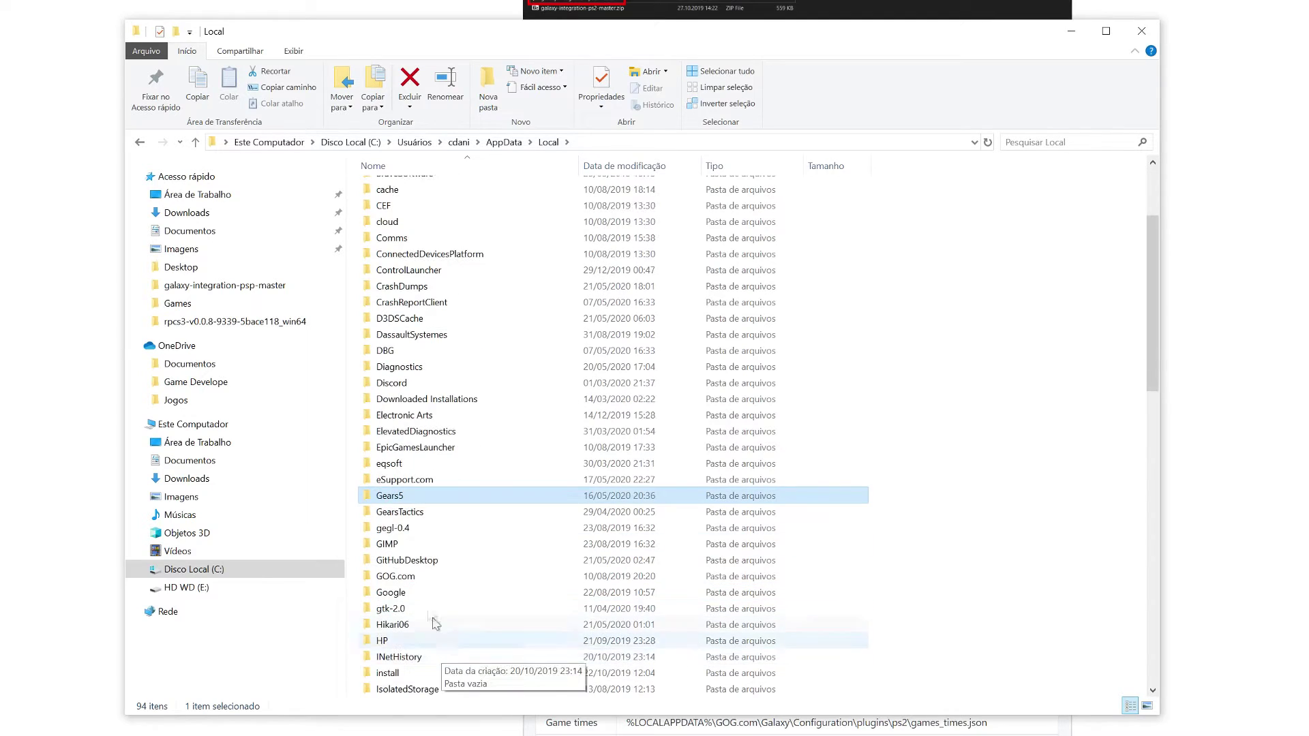
double_click(416, 578)
double_click(392, 187)
double_click(424, 224)
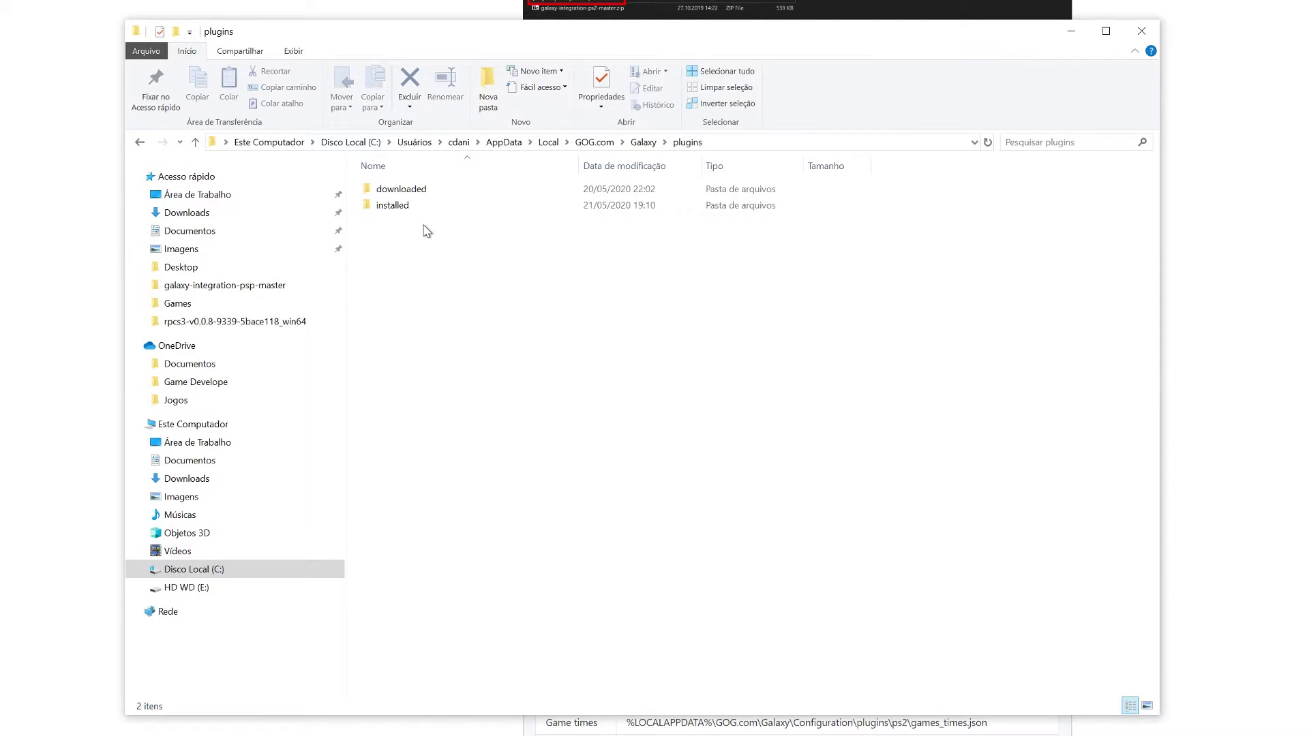
double_click(407, 207)
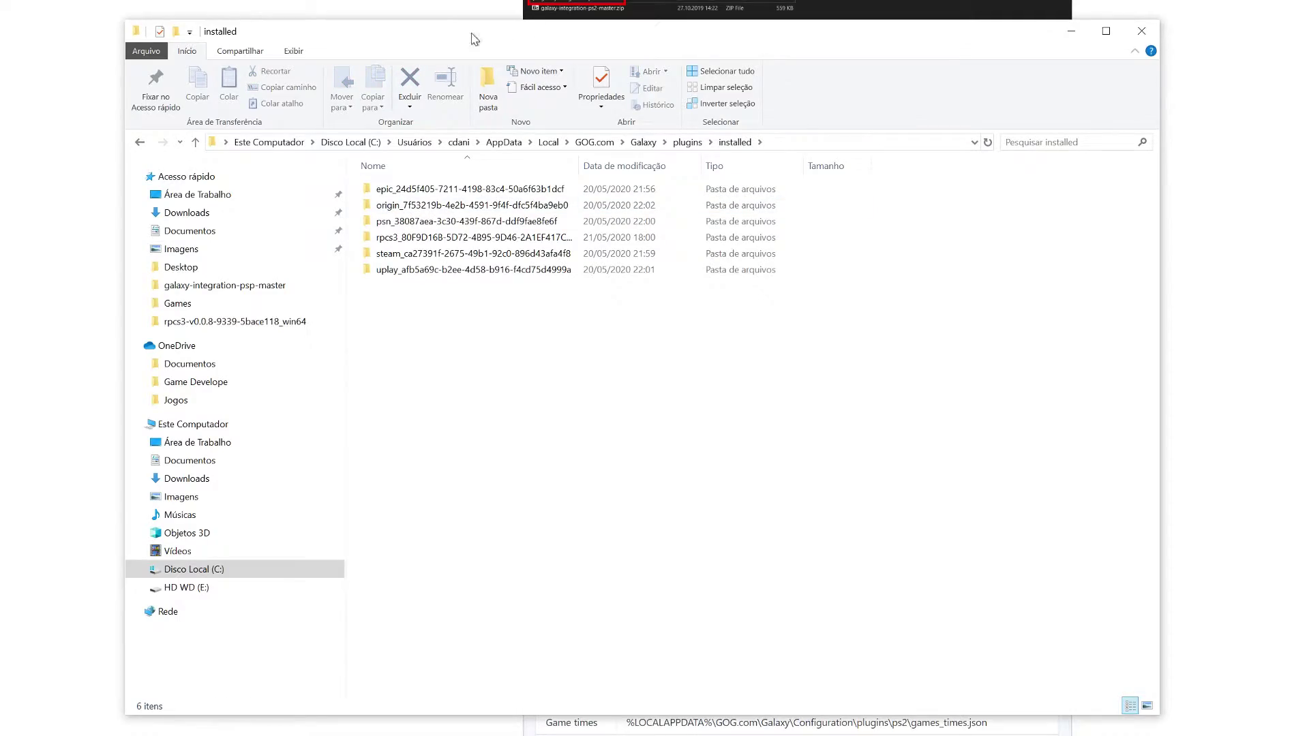
Move the galaxy-integration-ps2-master folder from the desktop into the GOG Galaxy plugins\installed folder
left_click_drag(475, 39, 1152, 39)
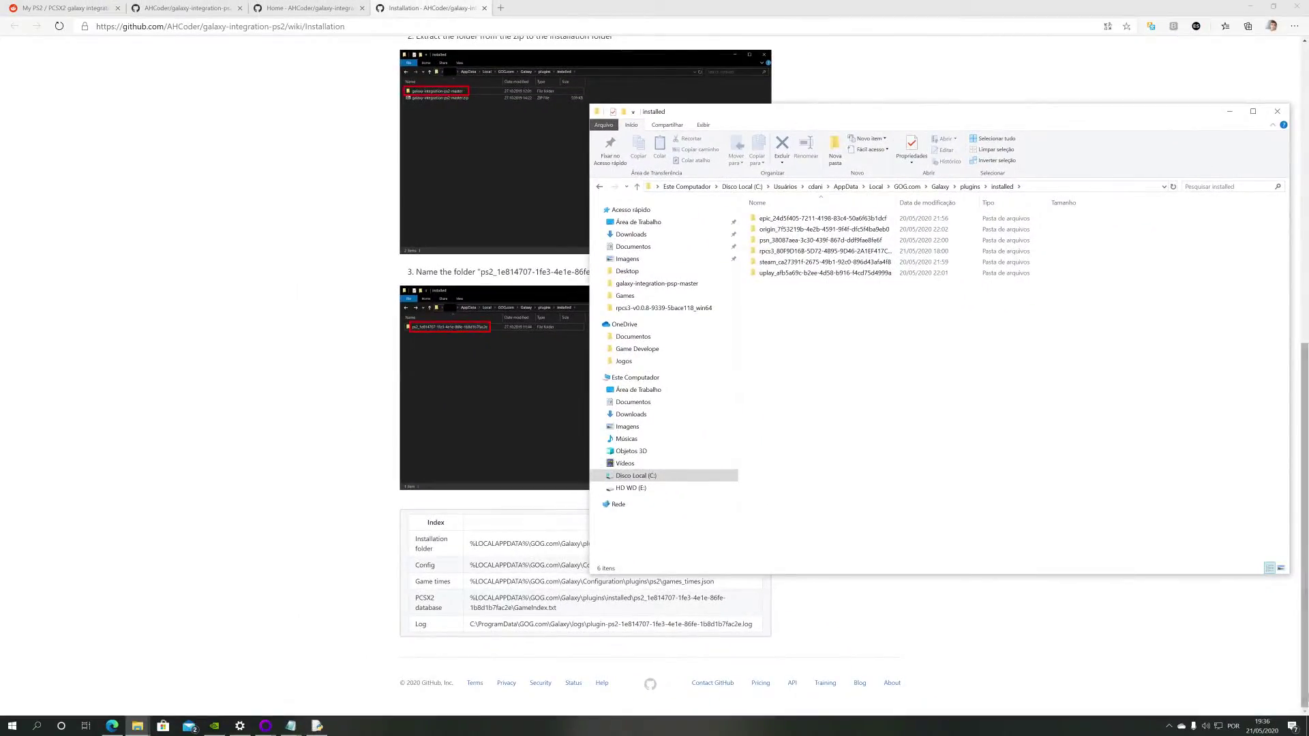
key("super+d")
left_click_drag(18, 61, 856, 386)
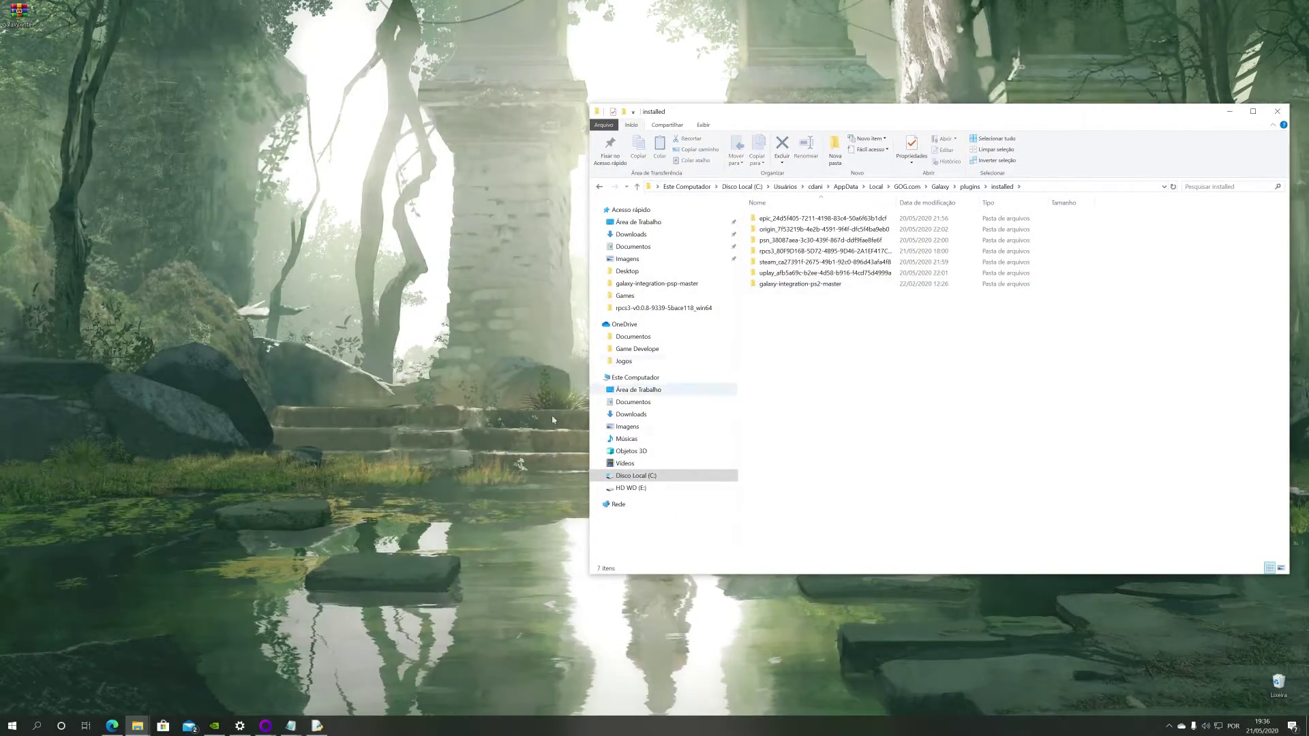
Switch to the wiki's Installation page and copy the required folder name ps2_1e814707-1fe3-4e1e-86fe-1b8d1b7fac2e from its third instruction
key("alt+Tab")
scroll(320, 430, "up", 3)
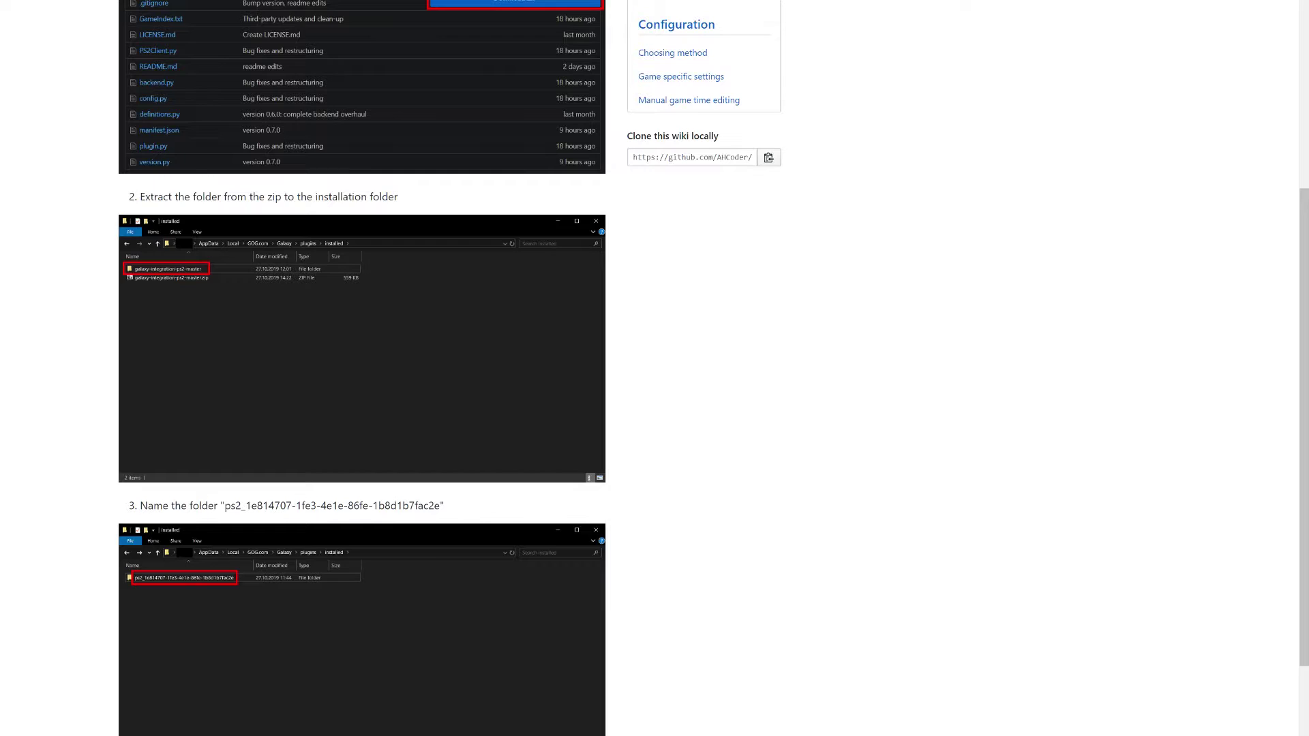
left_click_drag(225, 505, 416, 506)
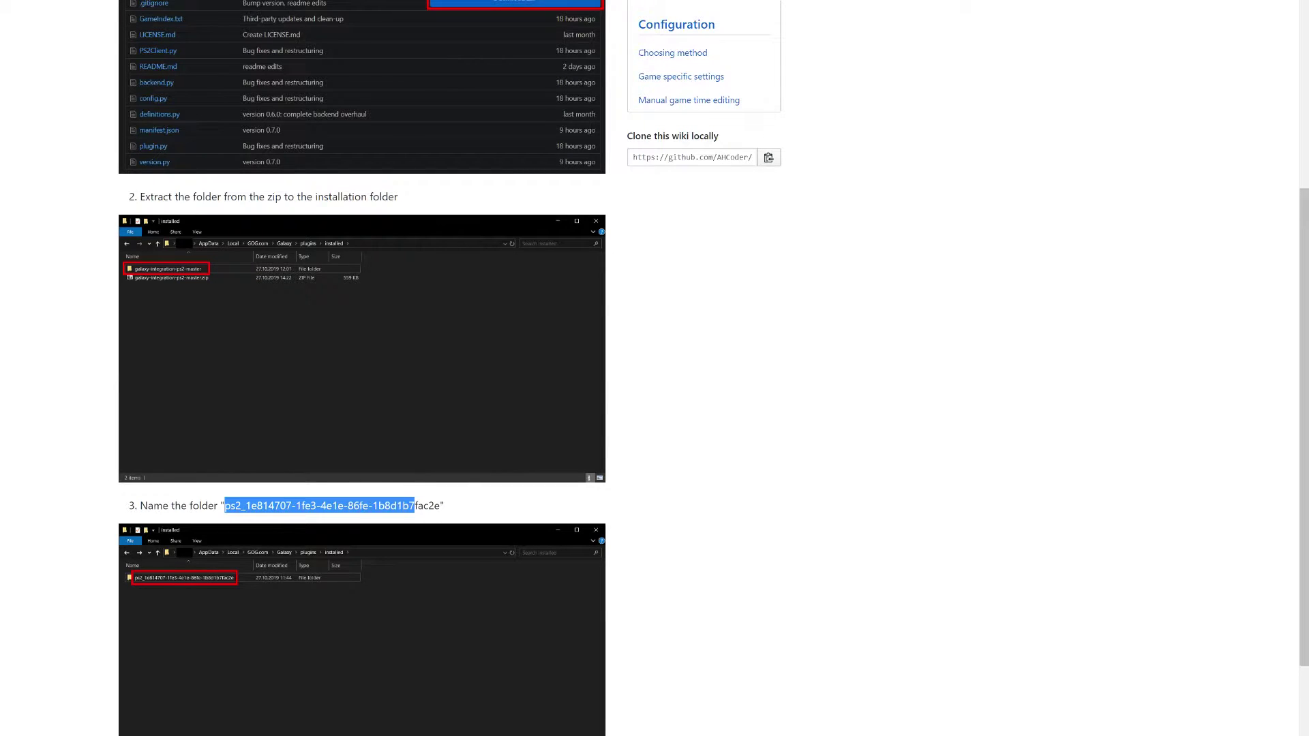
right_click(416, 508)
left_click(447, 523)
Rename the galaxy-integration-ps2-master folder in plugins\installed as ps2_1e814707-1fe3-4e1e-86fe-1b8d1b7fac2e
key("alt+Tab")
right_click(640, 257)
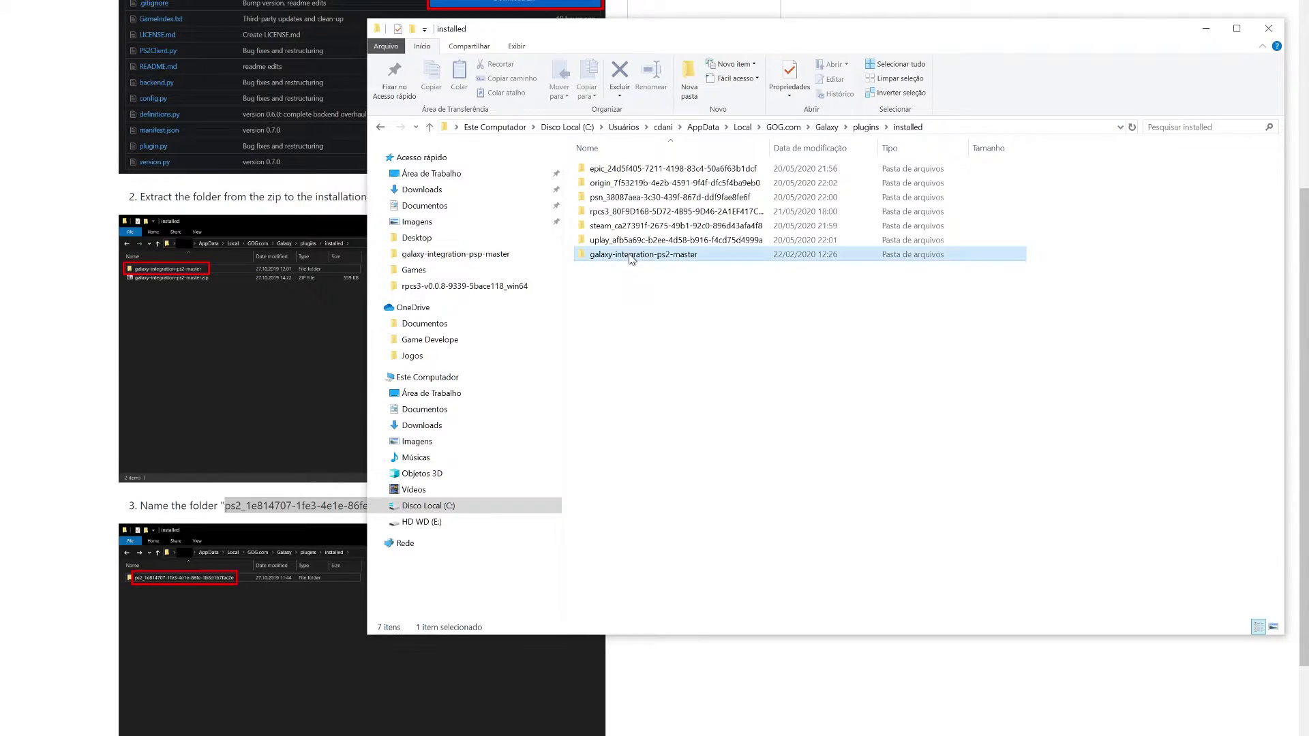
left_click(675, 578)
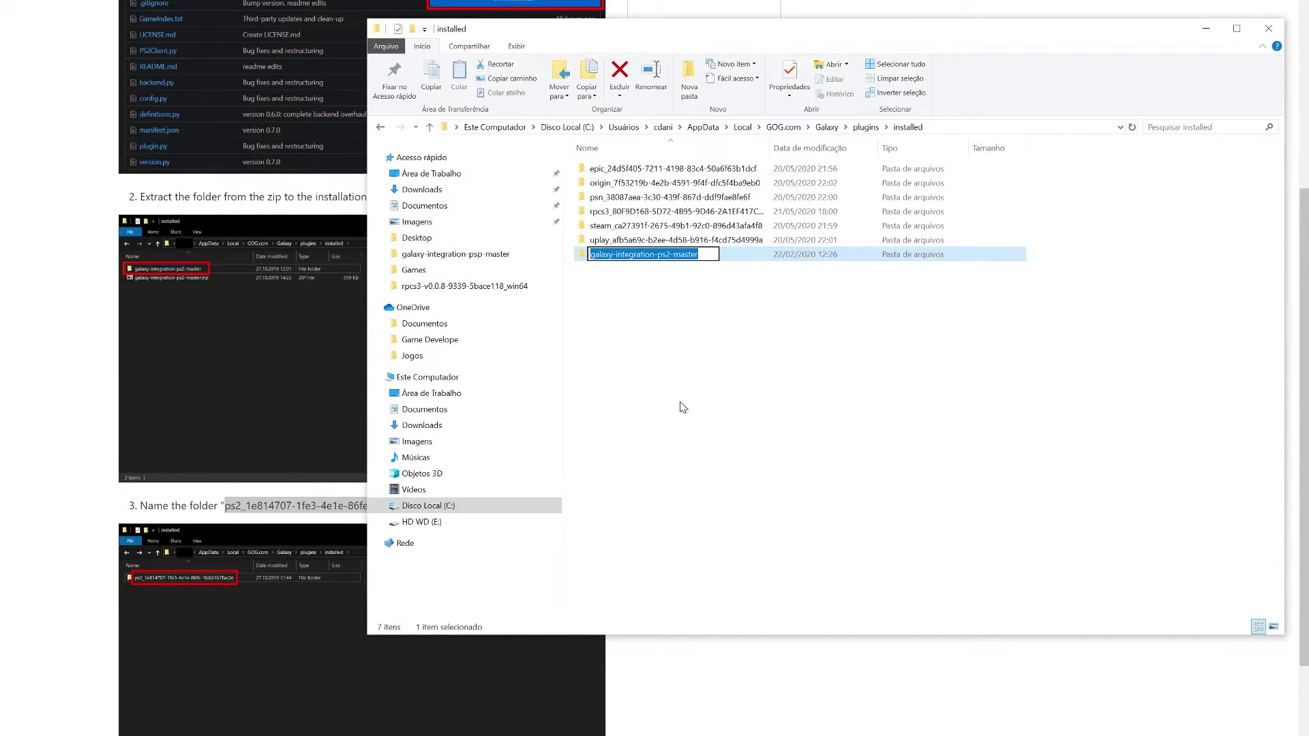
key("ctrl+v")
key("Return")
left_click(706, 409)
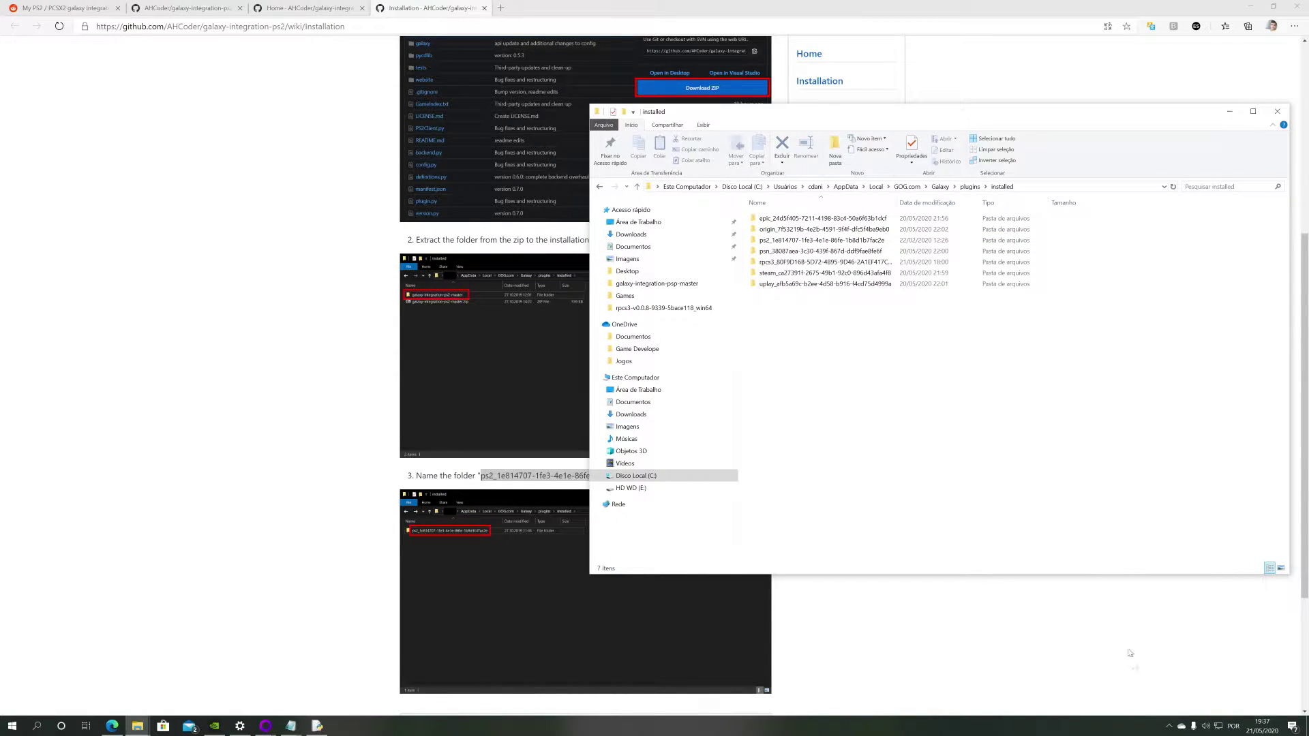
Quit the running GOG Galaxy client and start it again
left_click(1167, 727)
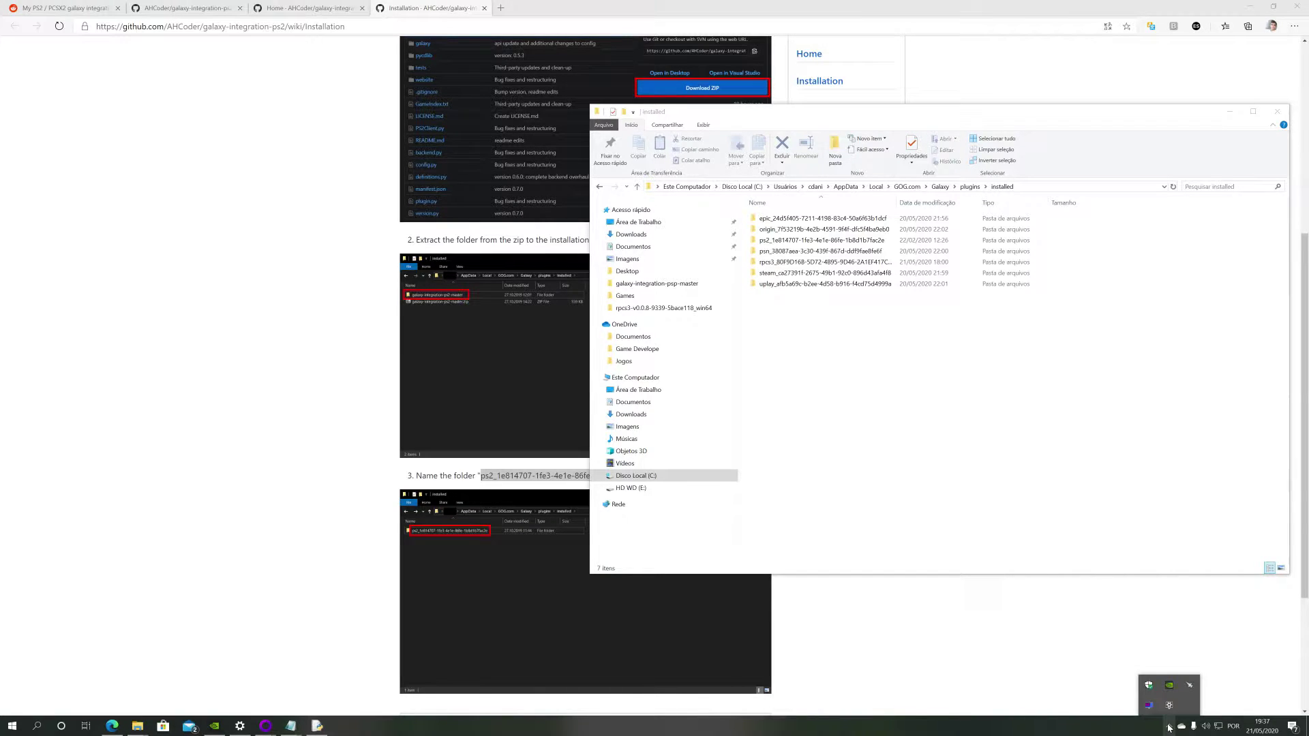
key("super")
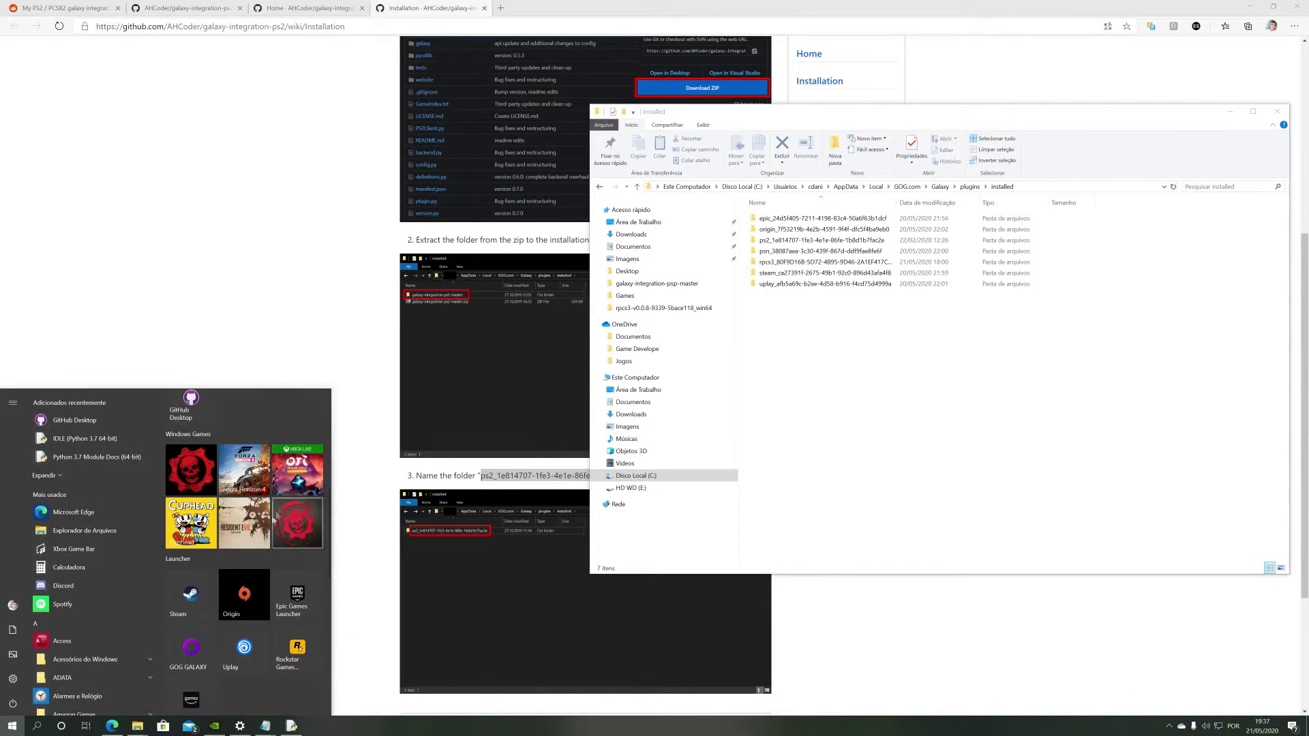
left_click(191, 651)
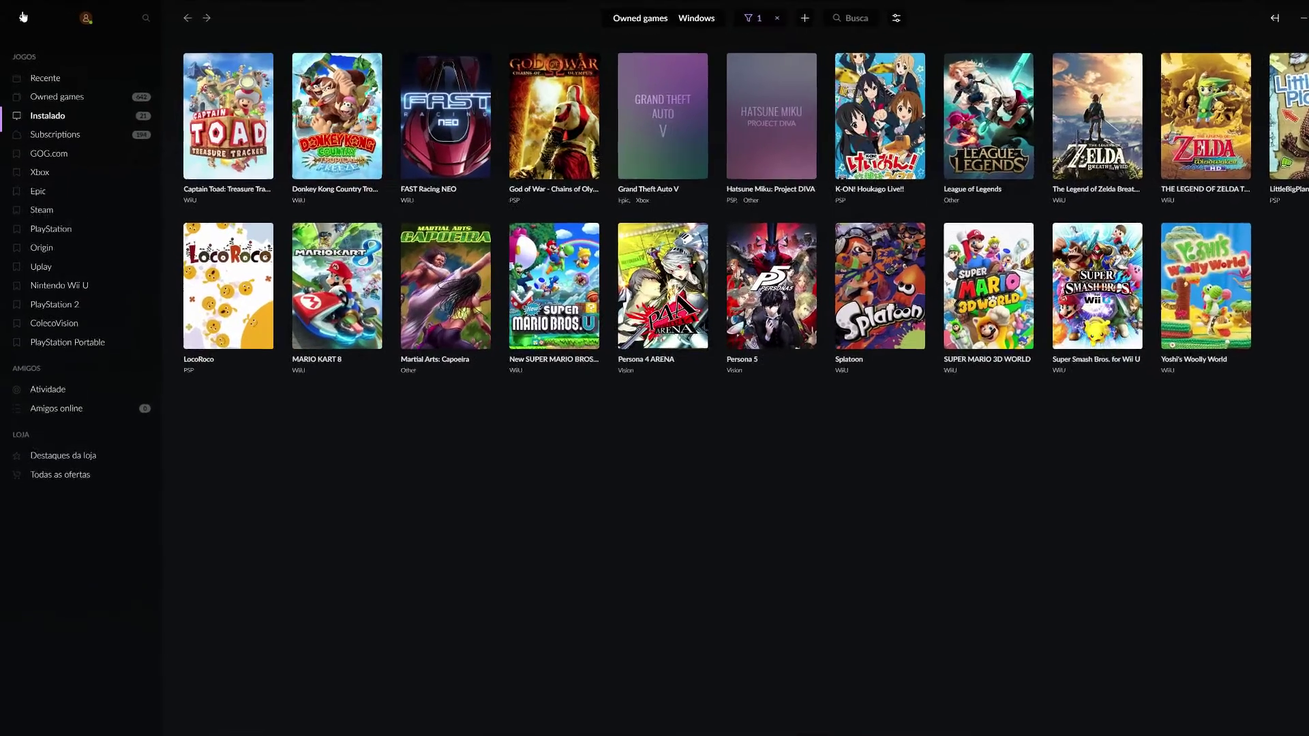
Open the integrations settings in GOG Galaxy and disconnect the Sony PlayStation 2 integration
left_click(80, 17)
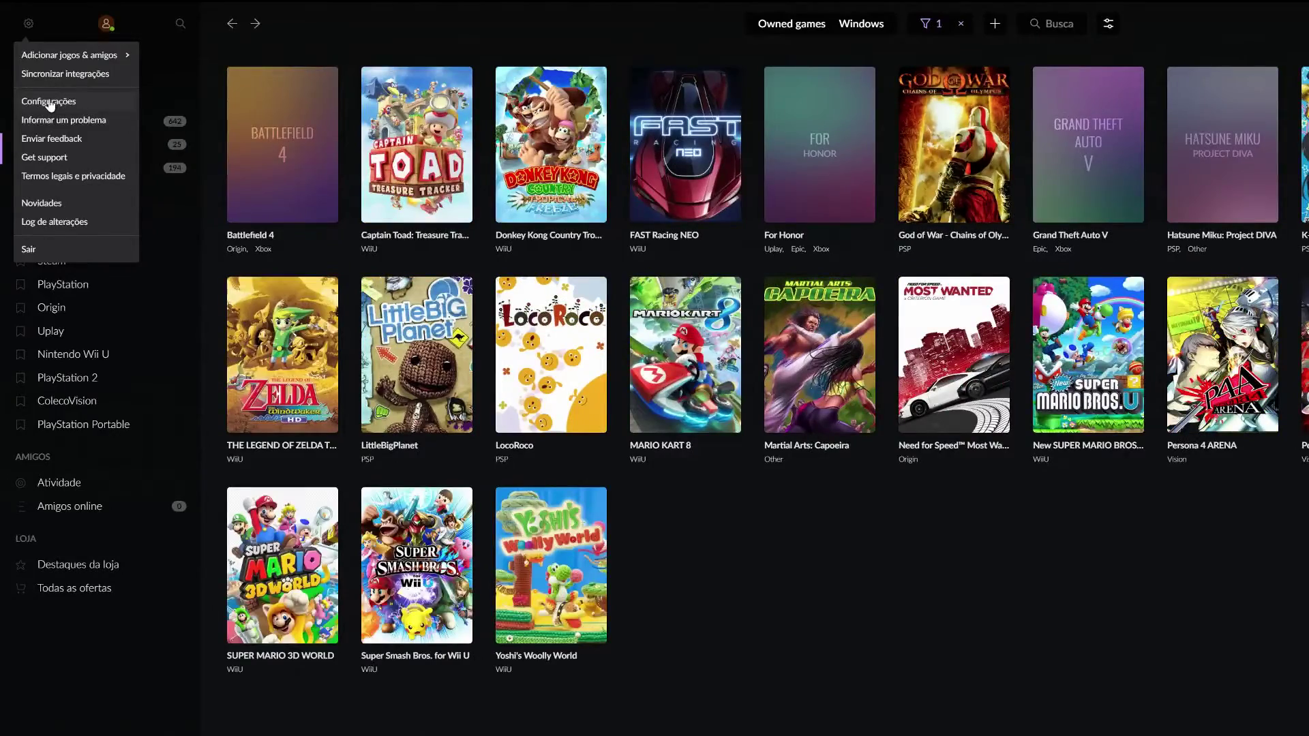
left_click(50, 103)
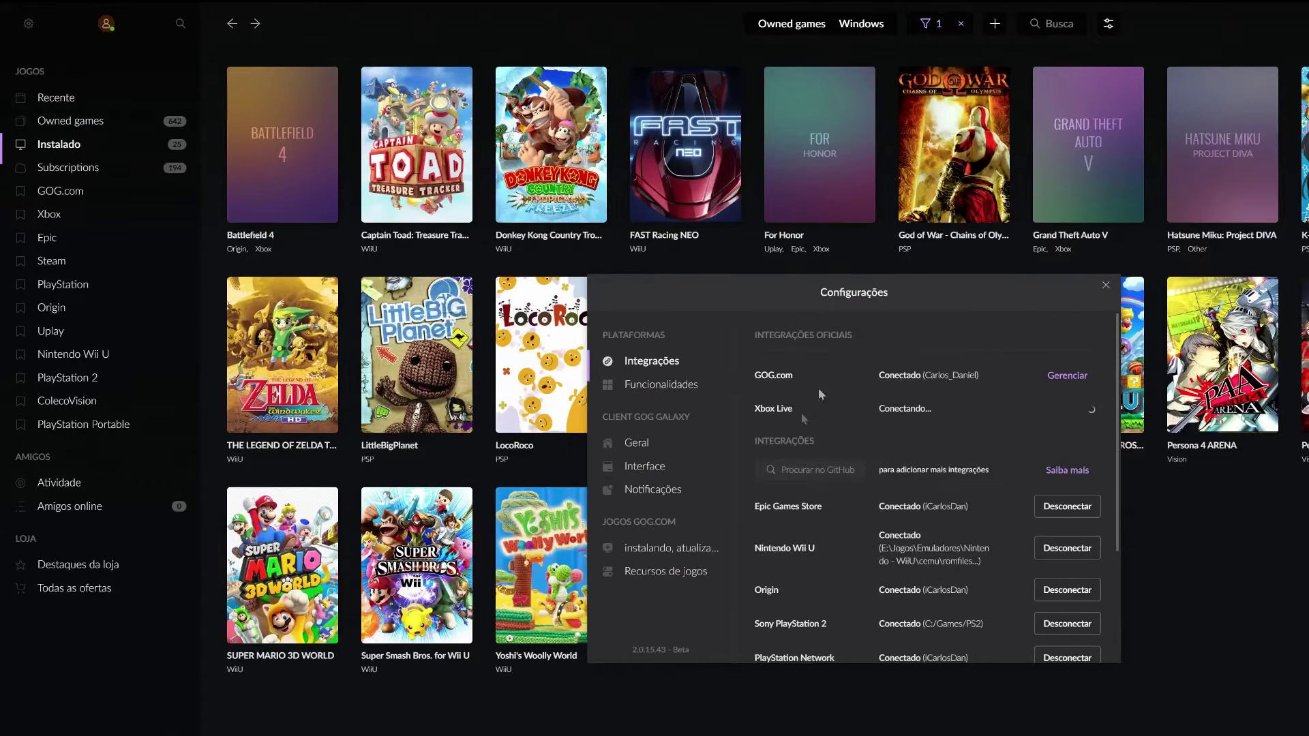
scroll(1009, 477, "down", 3)
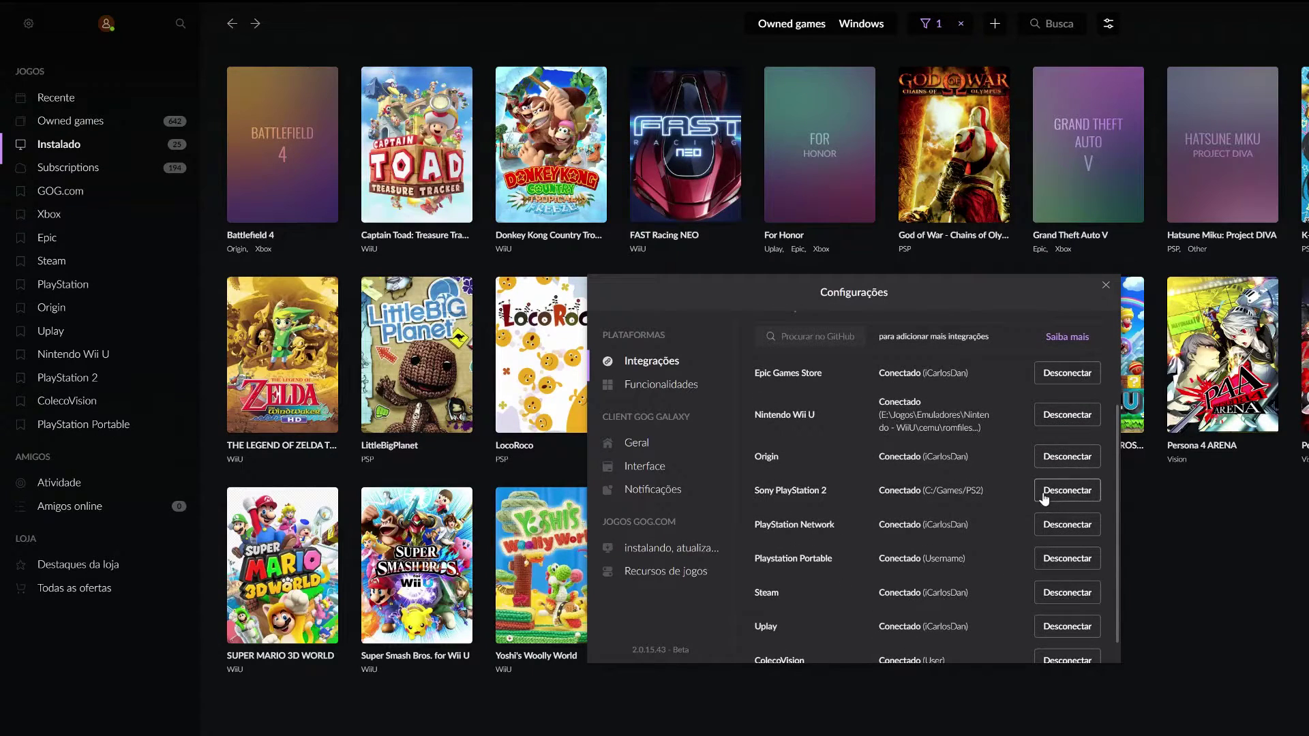
left_click(1058, 501)
left_click(931, 526)
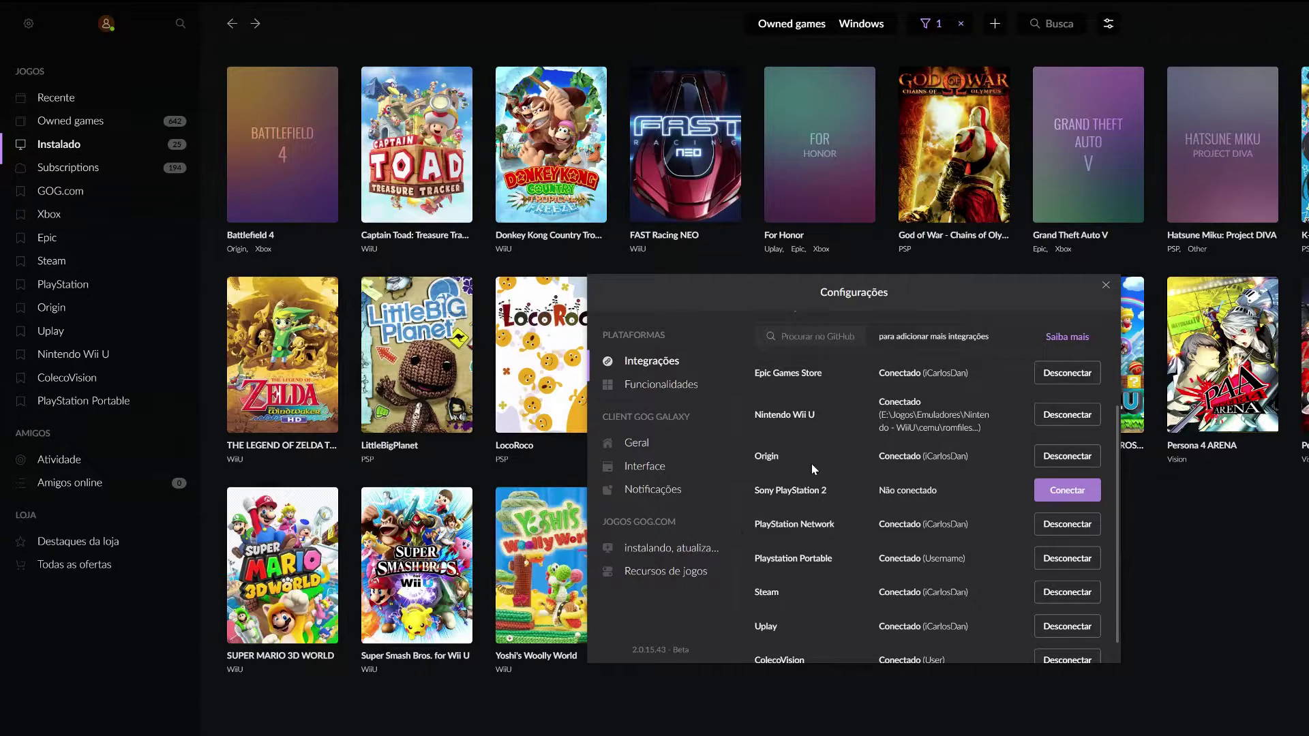
Start connecting the Sony PlayStation 2 integration and review the options in its Configure PS2 Integration form
left_click(1064, 490)
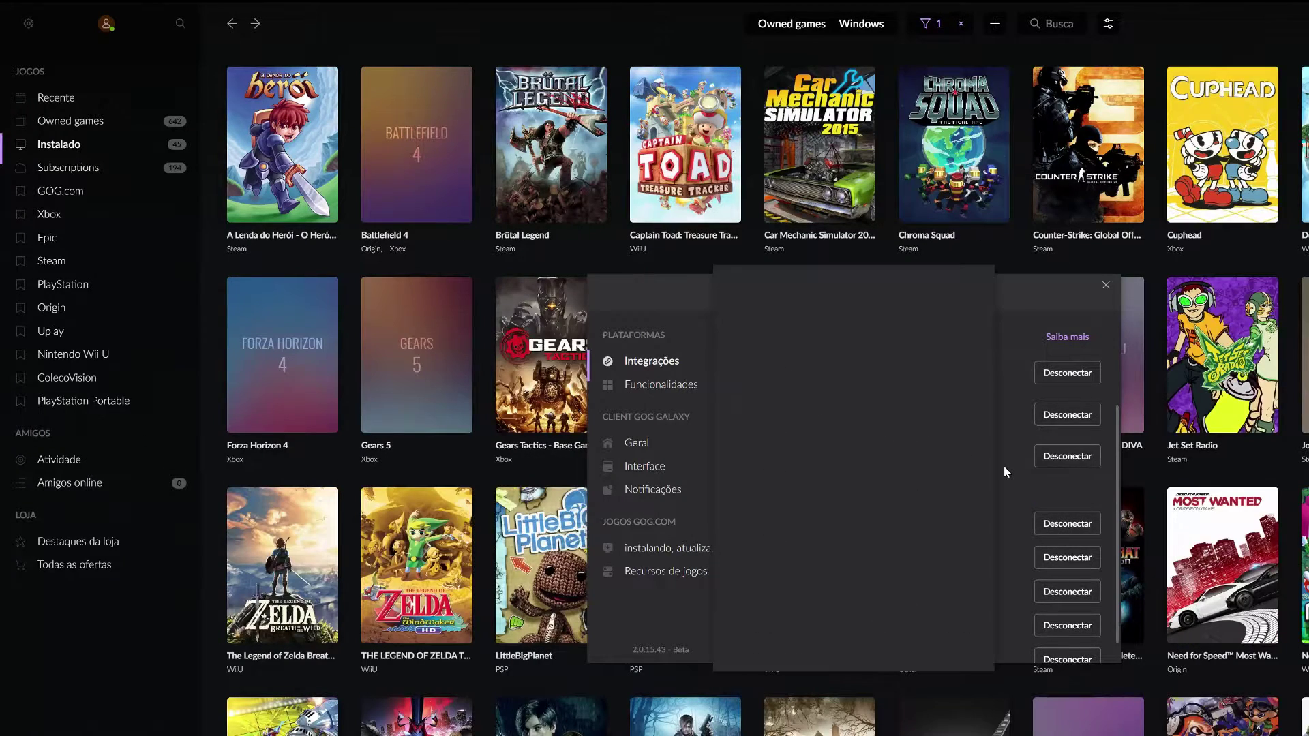
left_click(943, 651)
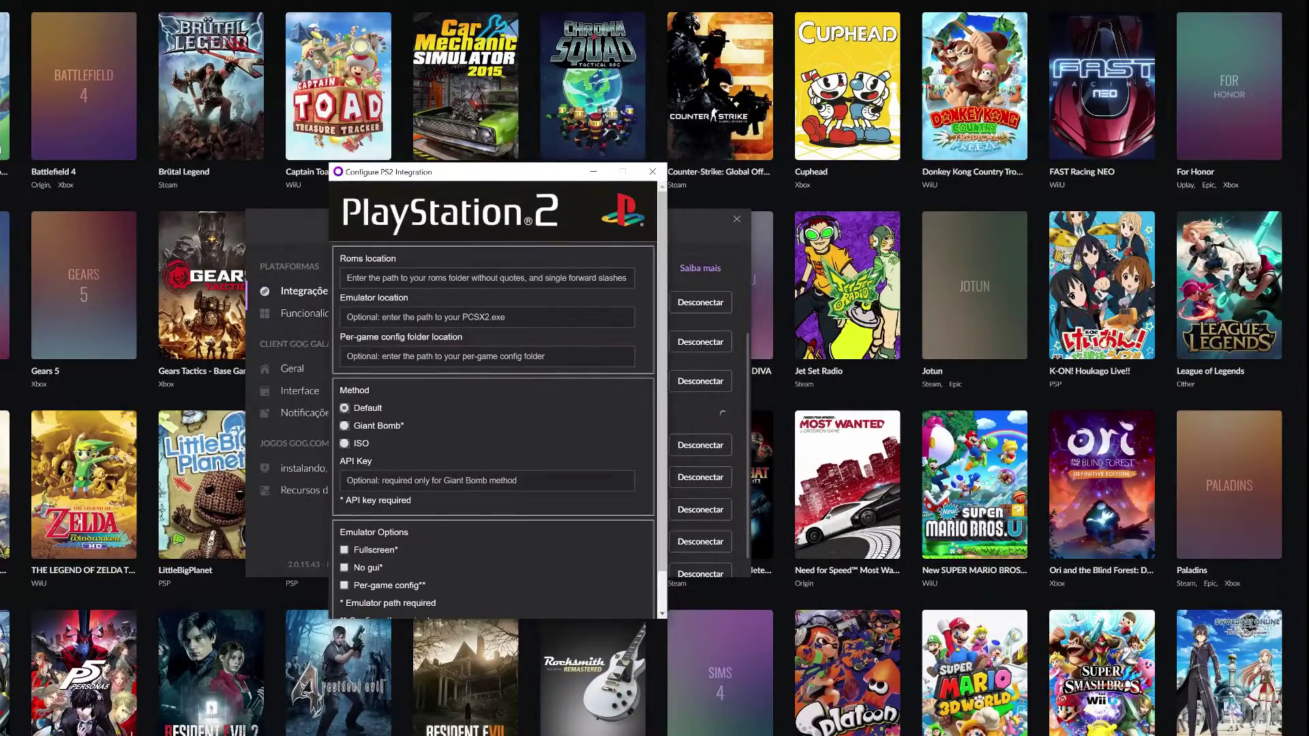
left_click_drag(473, 176, 162, 93)
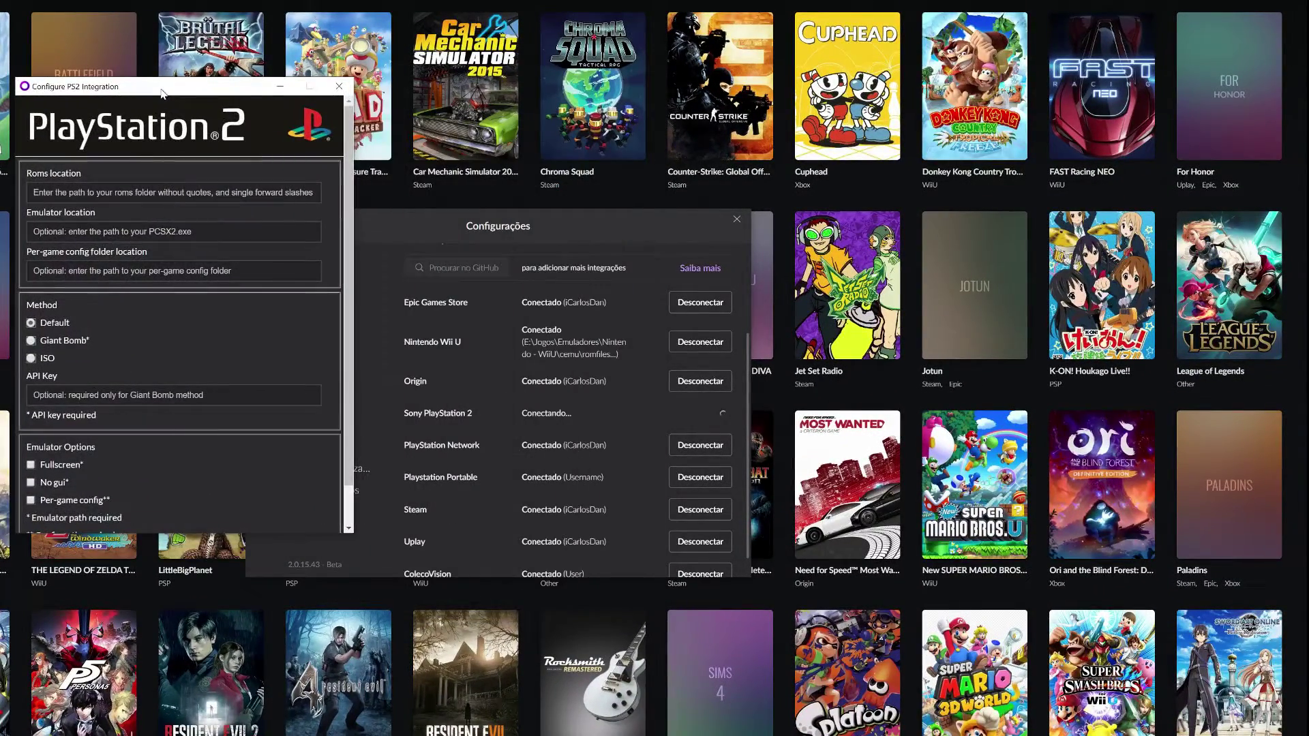
scroll(340, 205, "down", 3)
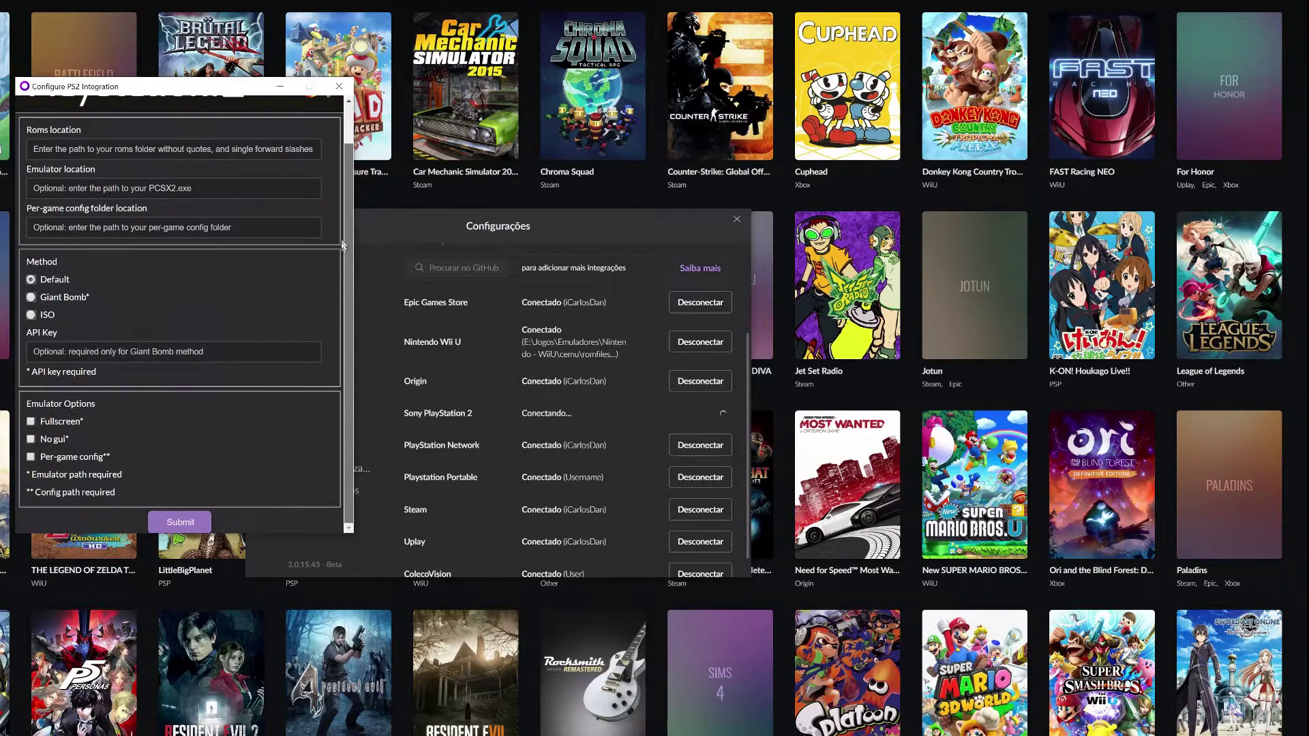
scroll(341, 238, "up", 3)
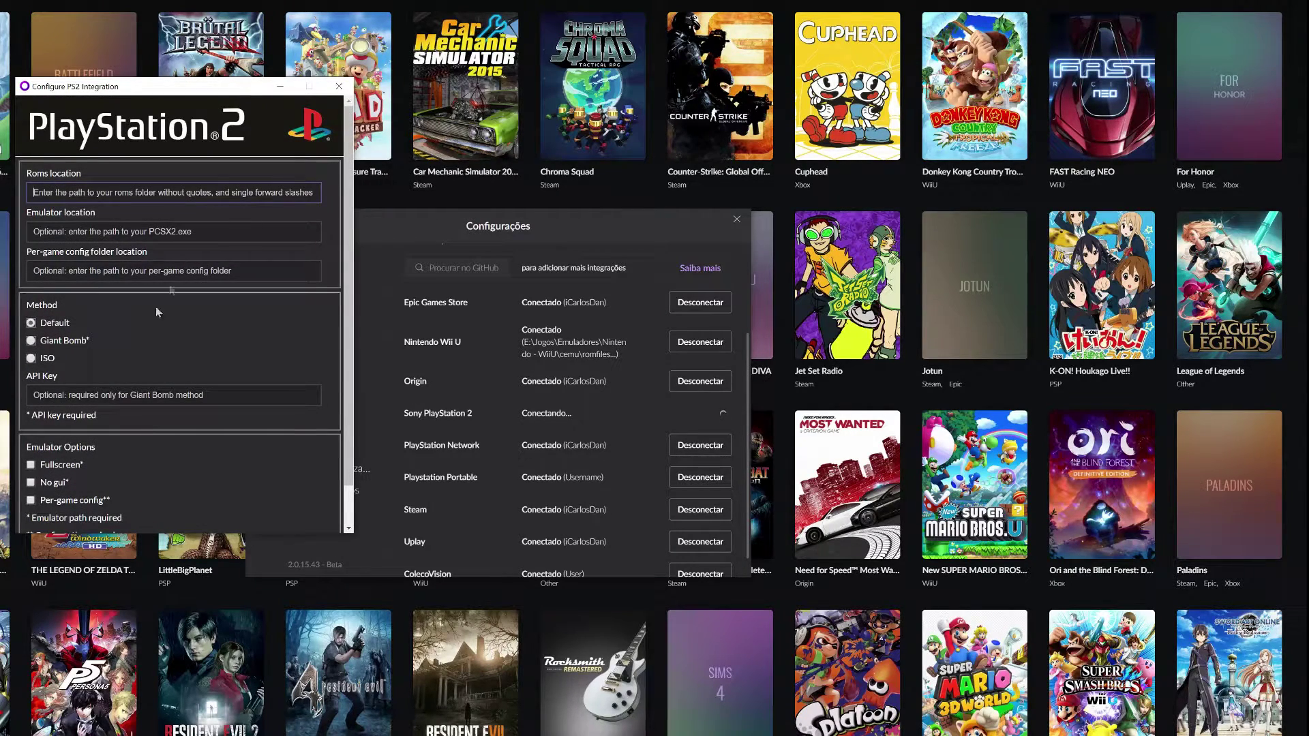
Set the Roms location to E:\Jogos\Emuladores\Sony - PS2\Games, copying the folder's path from File Explorer
left_click(788, 557)
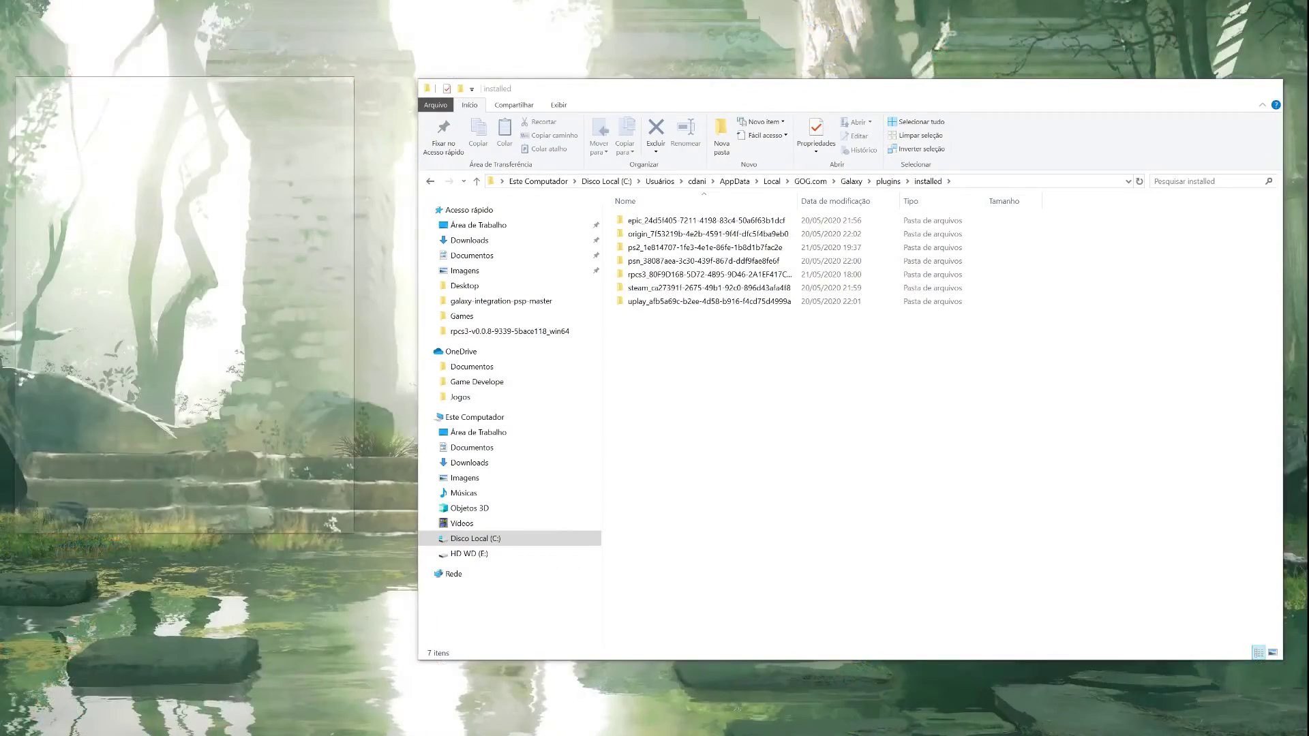
scroll(464, 545, "down", 4)
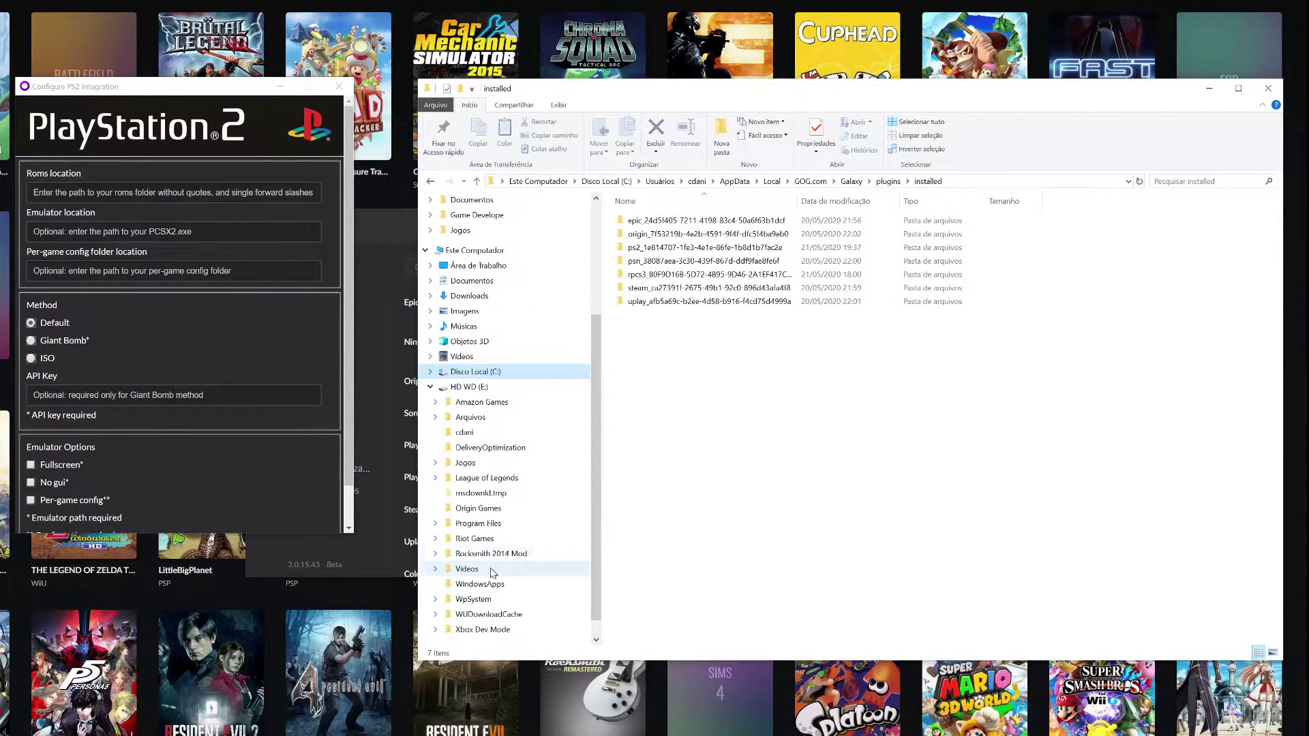
scroll(491, 436, "down", 1)
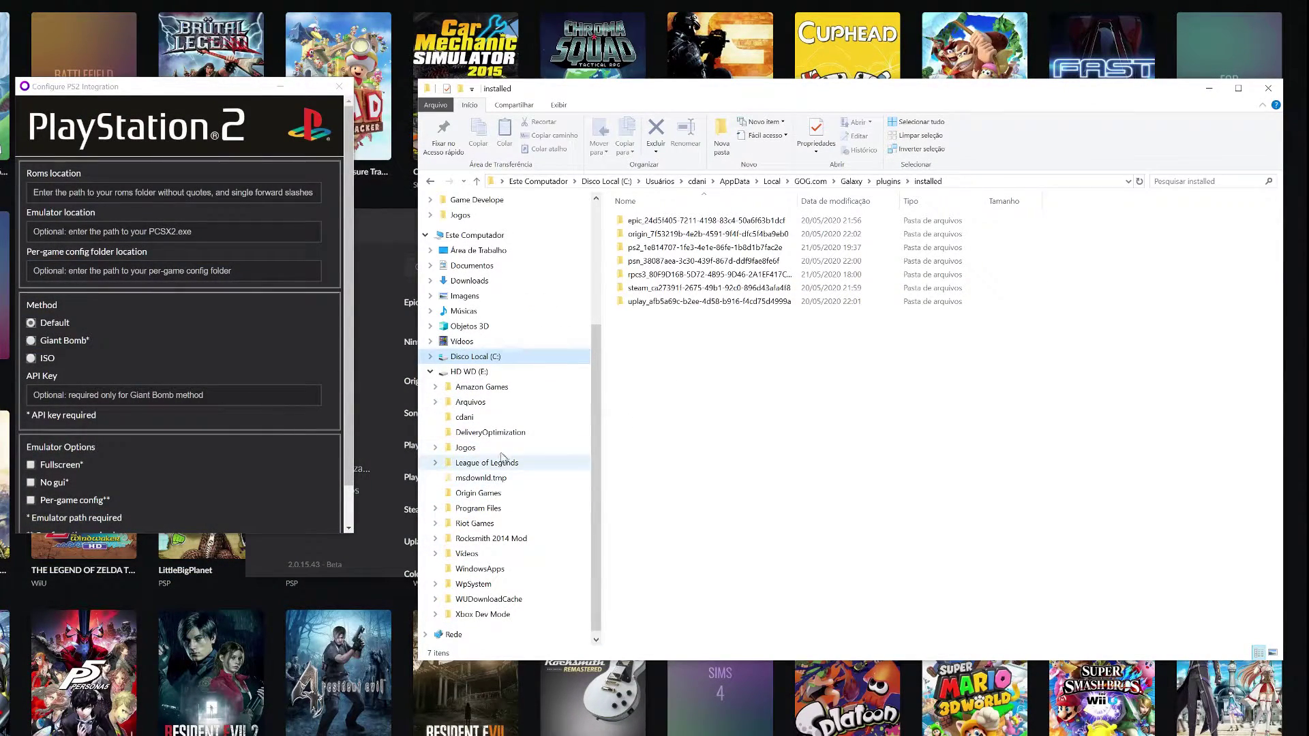
left_click(466, 448)
double_click(644, 220)
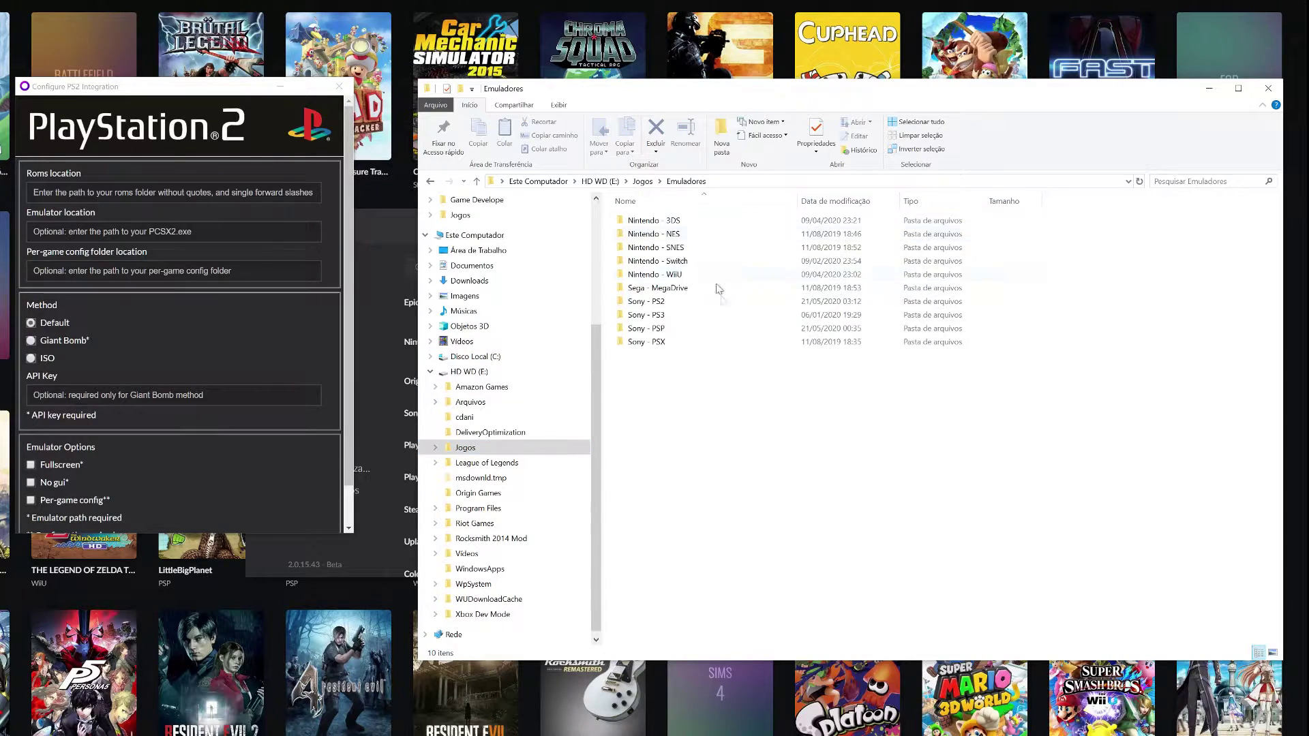
double_click(682, 302)
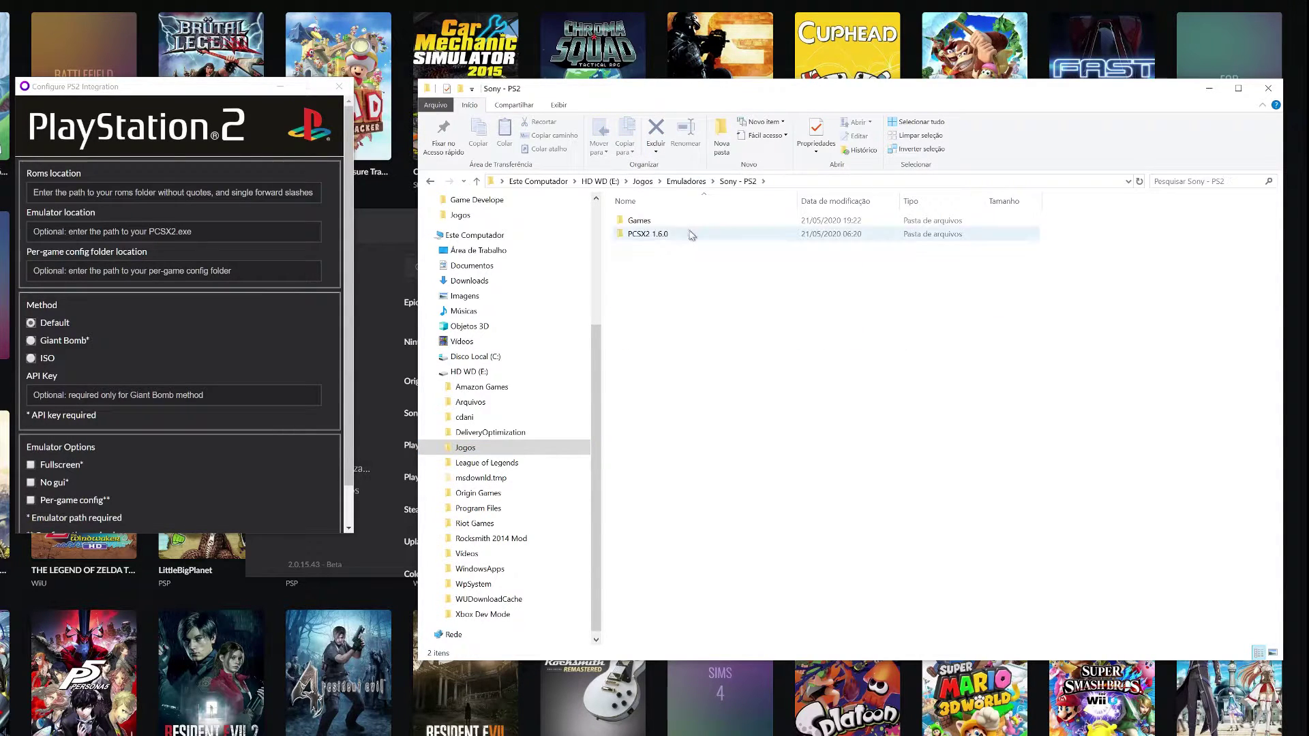
double_click(640, 221)
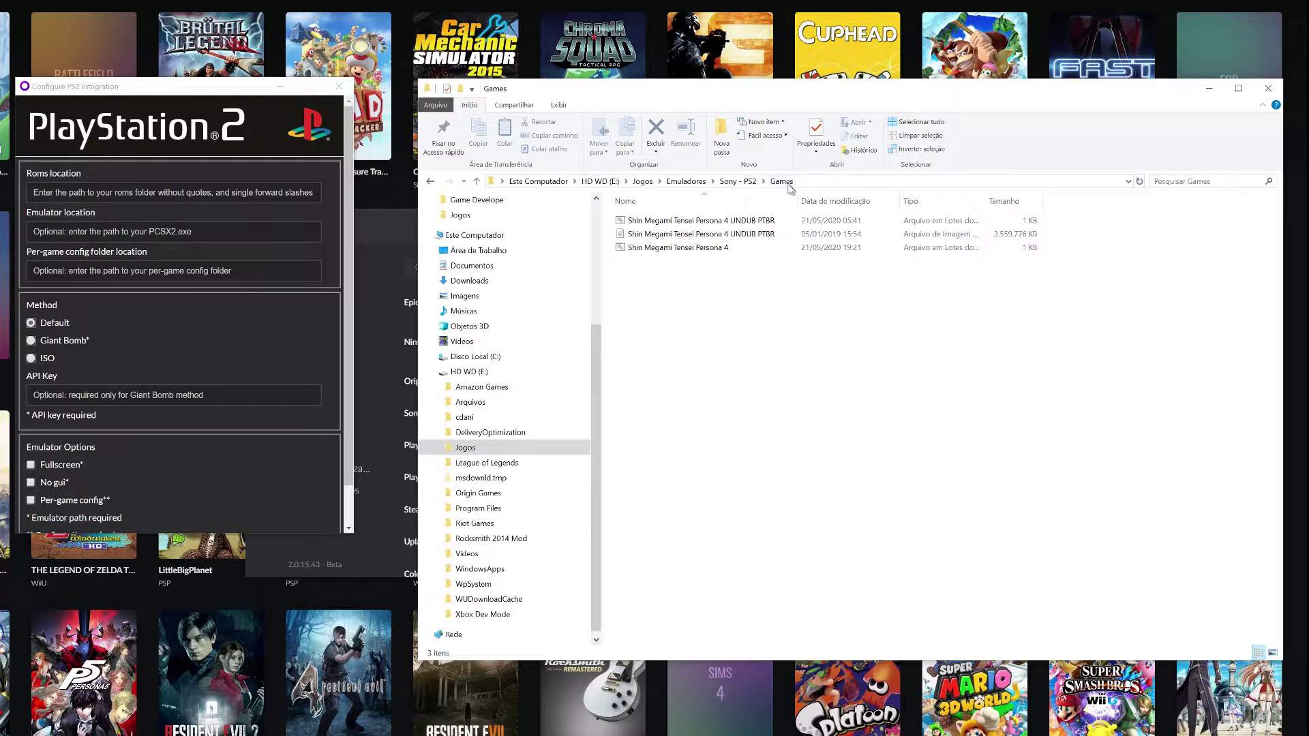
left_click(808, 182)
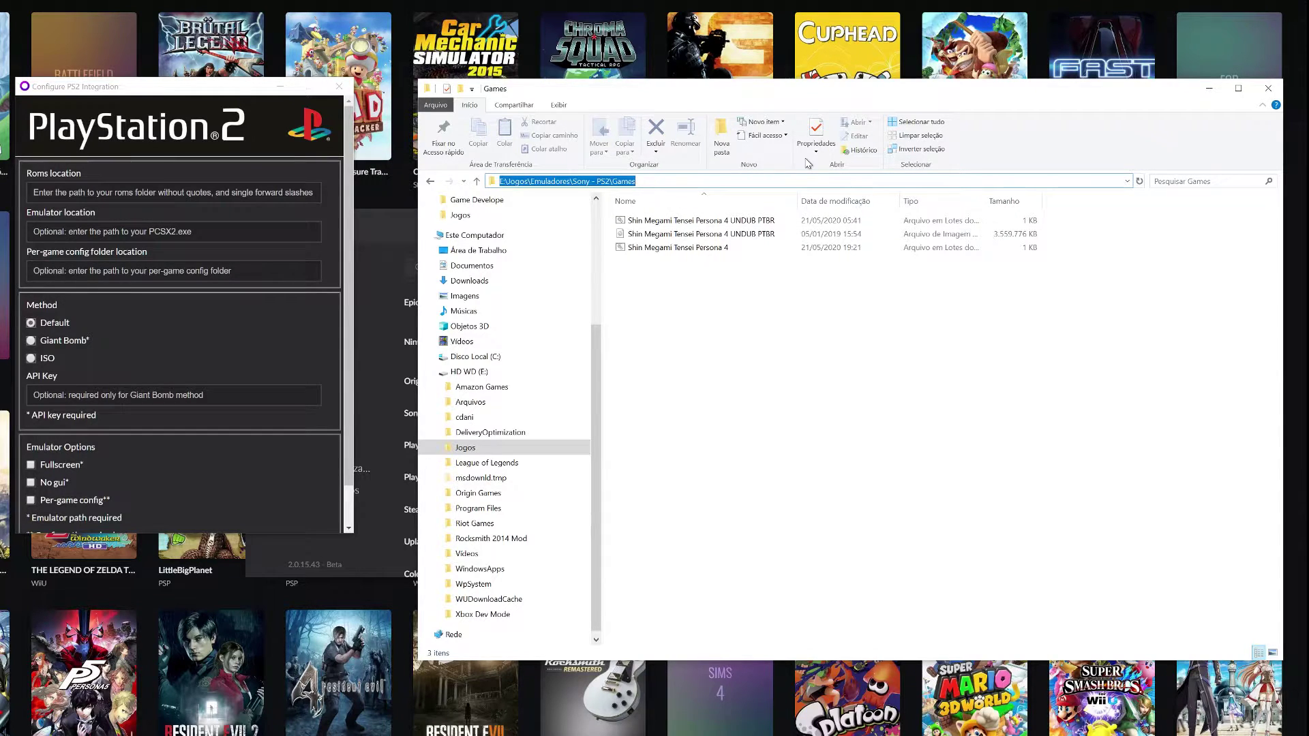
left_click(69, 193)
key("ctrl+v")
Set the Emulator location to E:\Jogos\Emuladores\Sony - PS2\PCSX2 1.6.0\pcsx2.exe, copying the path from the pcsx2 application's file properties
left_click(430, 181)
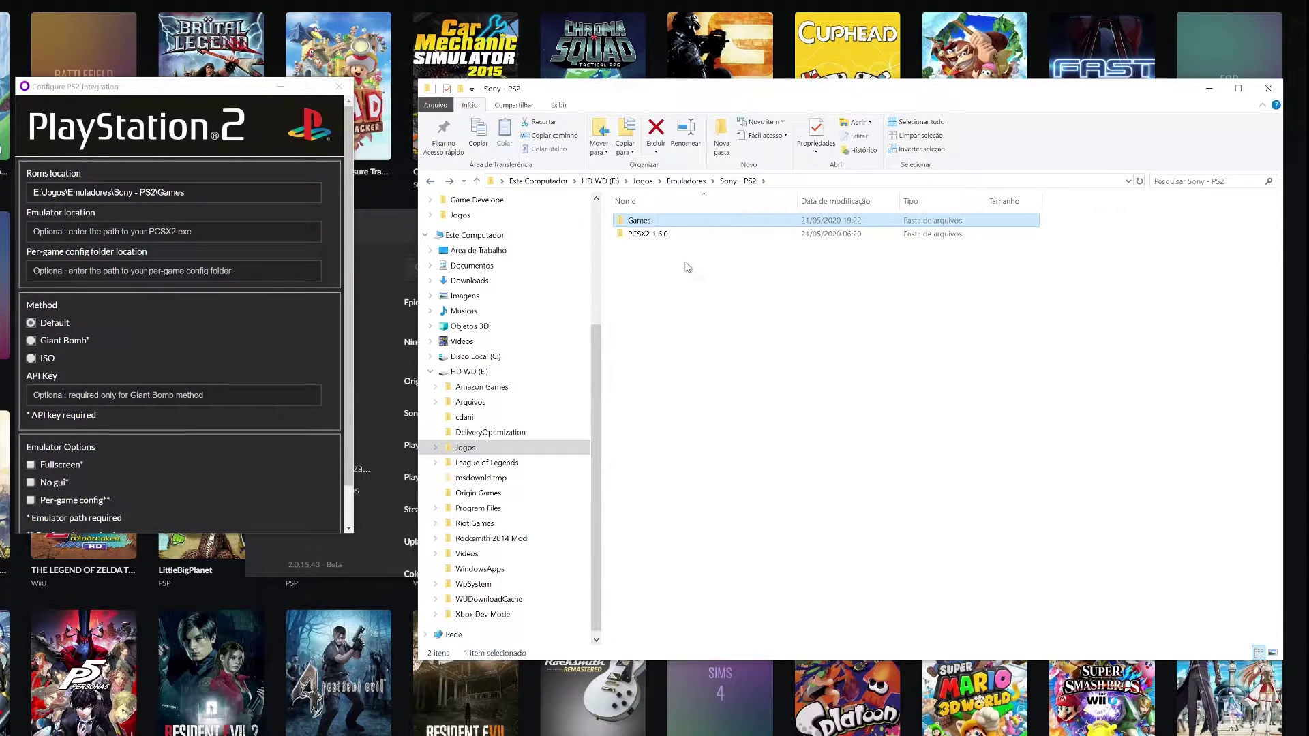
double_click(658, 235)
left_click(659, 423)
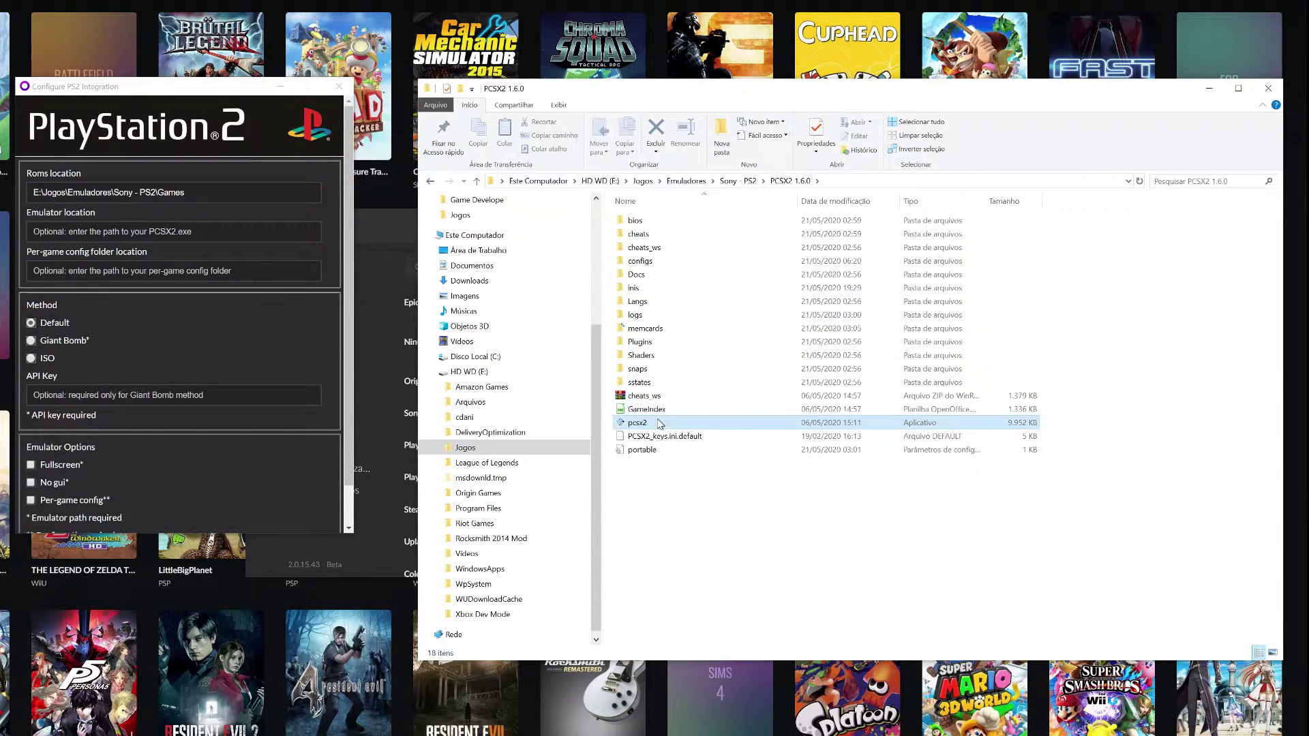
right_click(659, 423)
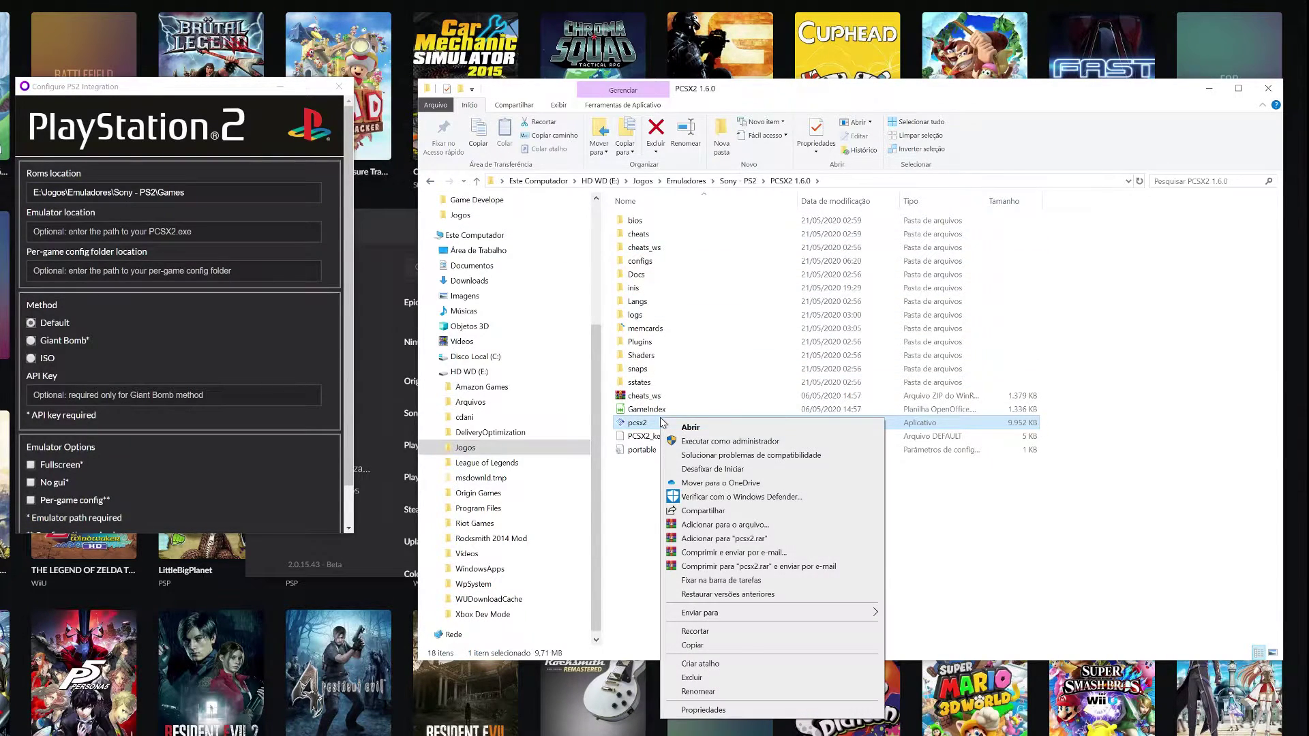
left_click(777, 709)
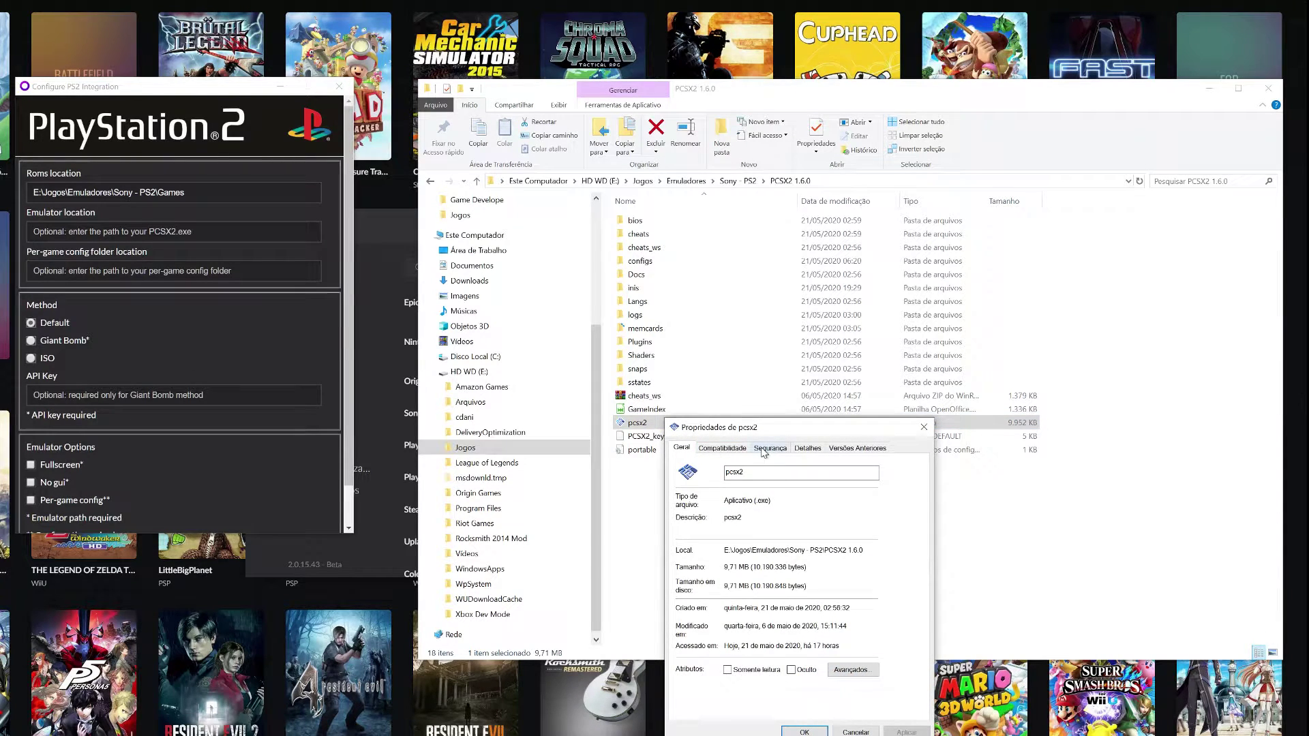
left_click(763, 449)
left_click_drag(740, 466, 910, 466)
key("ctrl+c")
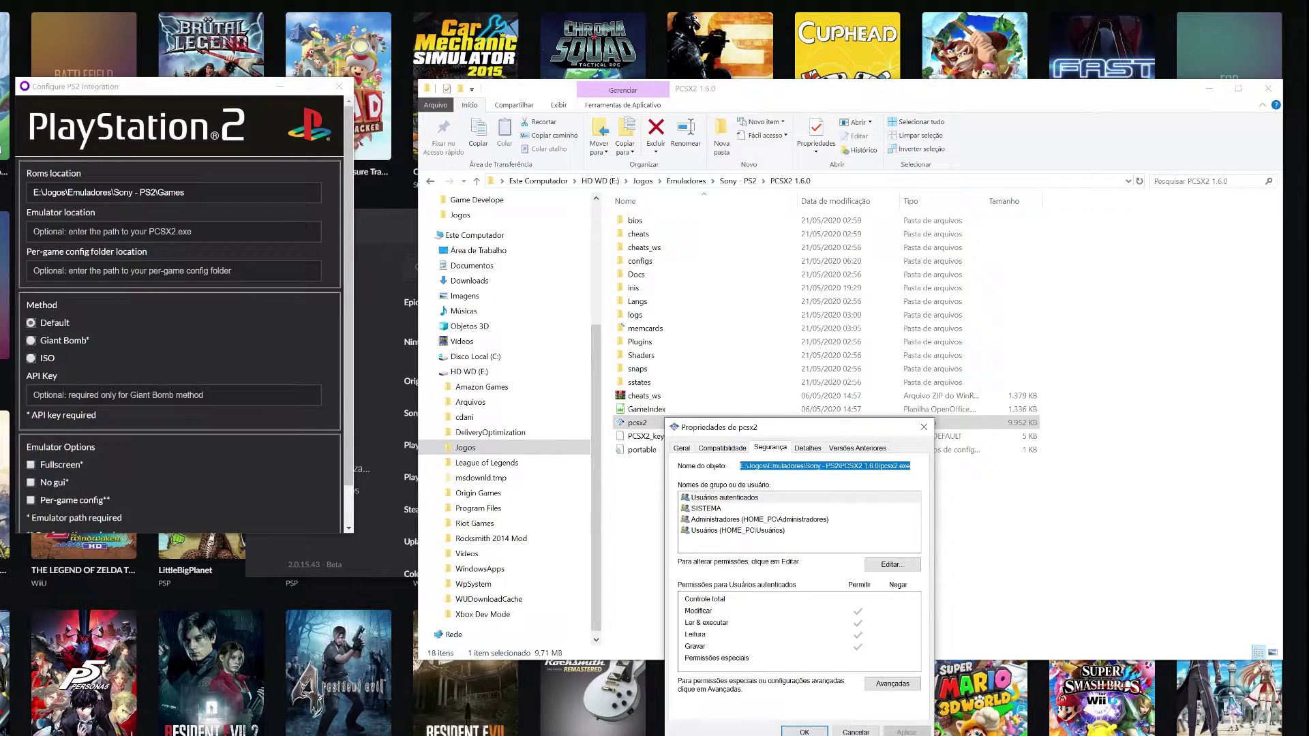
left_click(804, 732)
left_click(146, 235)
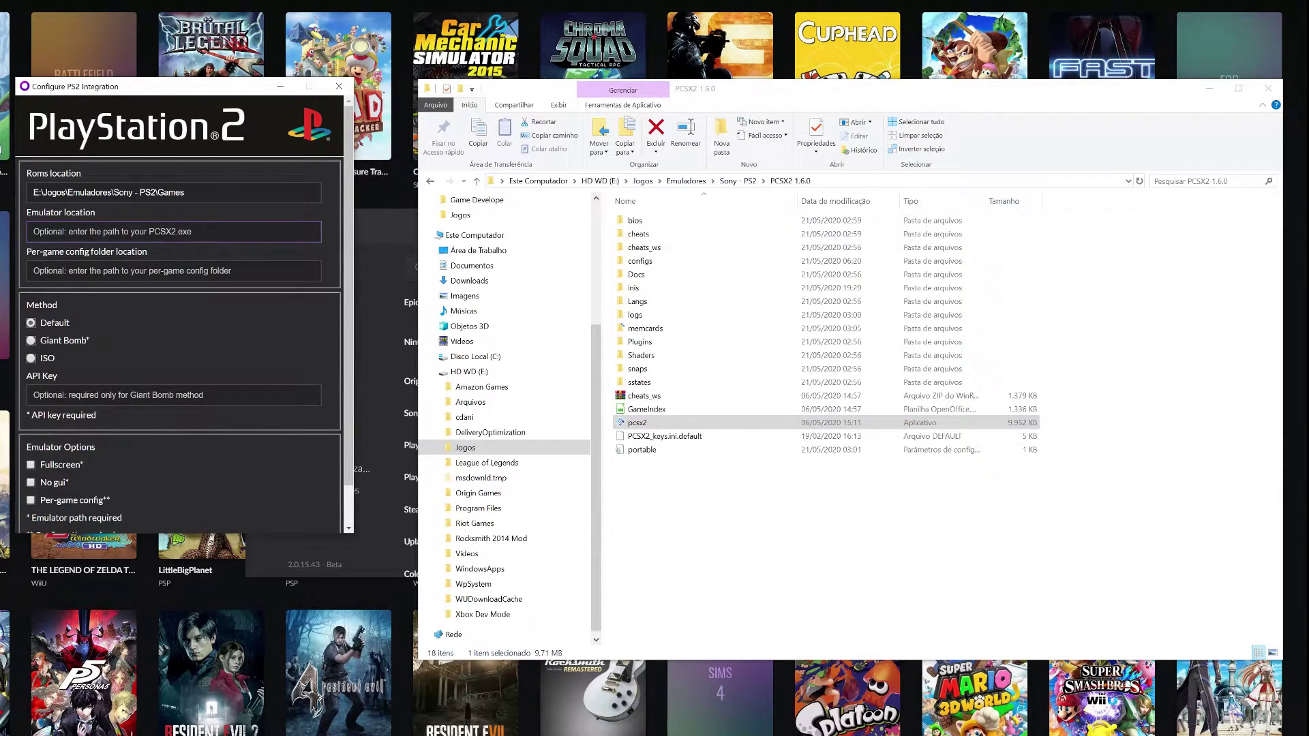
key("ctrl+v")
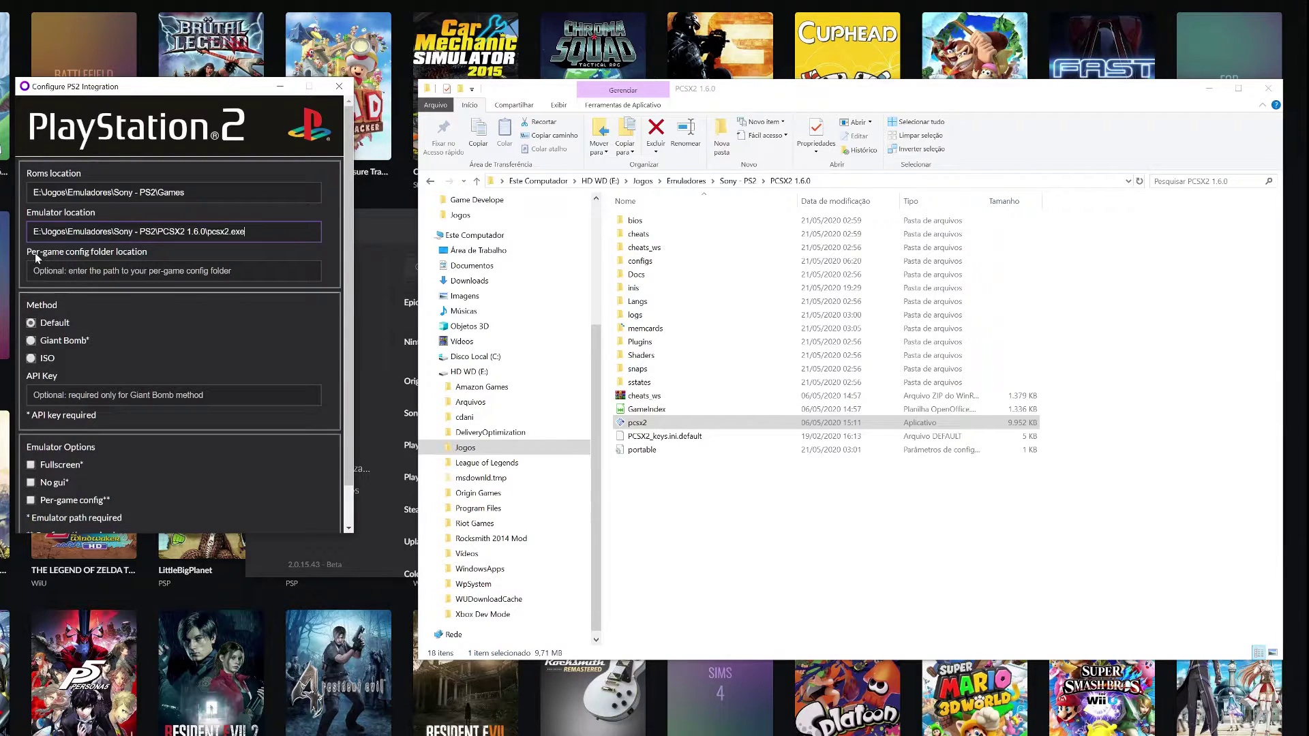
Set the Per-game config folder location to E:\Jogos\Emuladores\Sony - PS2\PCSX2 1.6.0\configs, copying the path from File Explorer
left_click(173, 271)
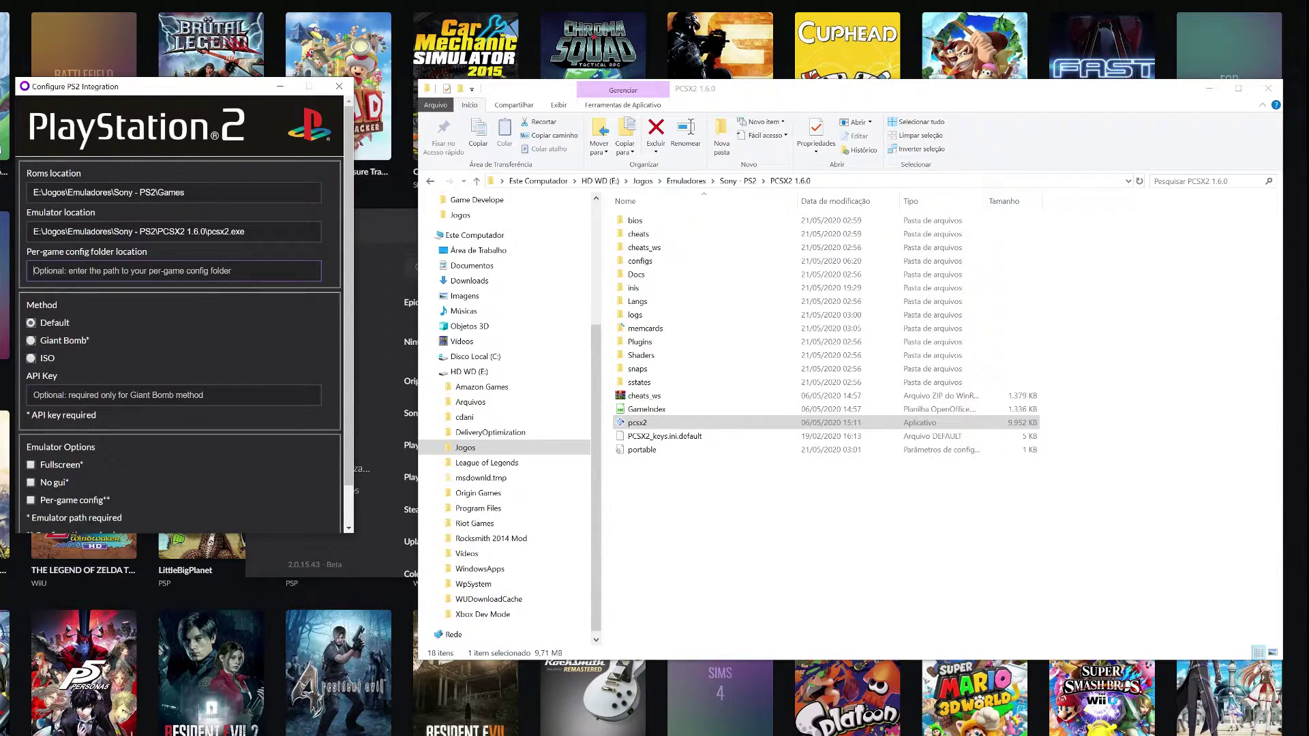
left_click(784, 549)
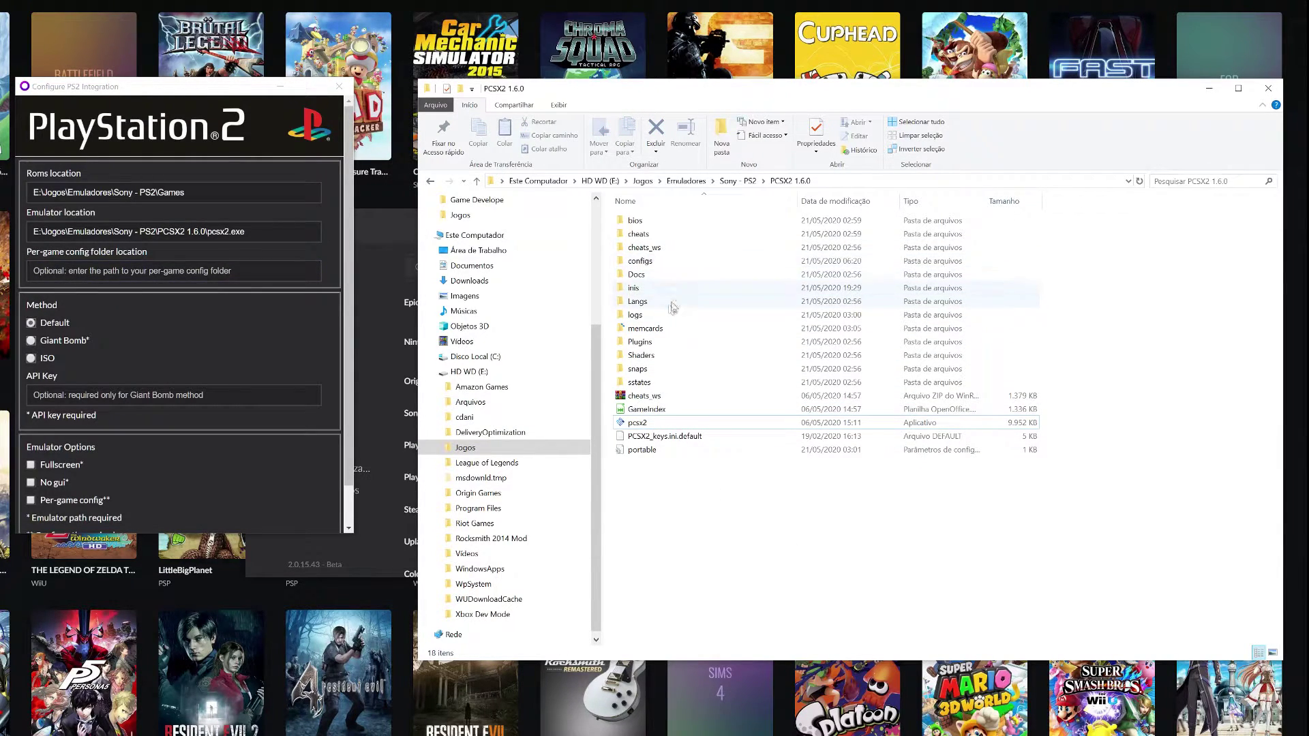
left_click(652, 264)
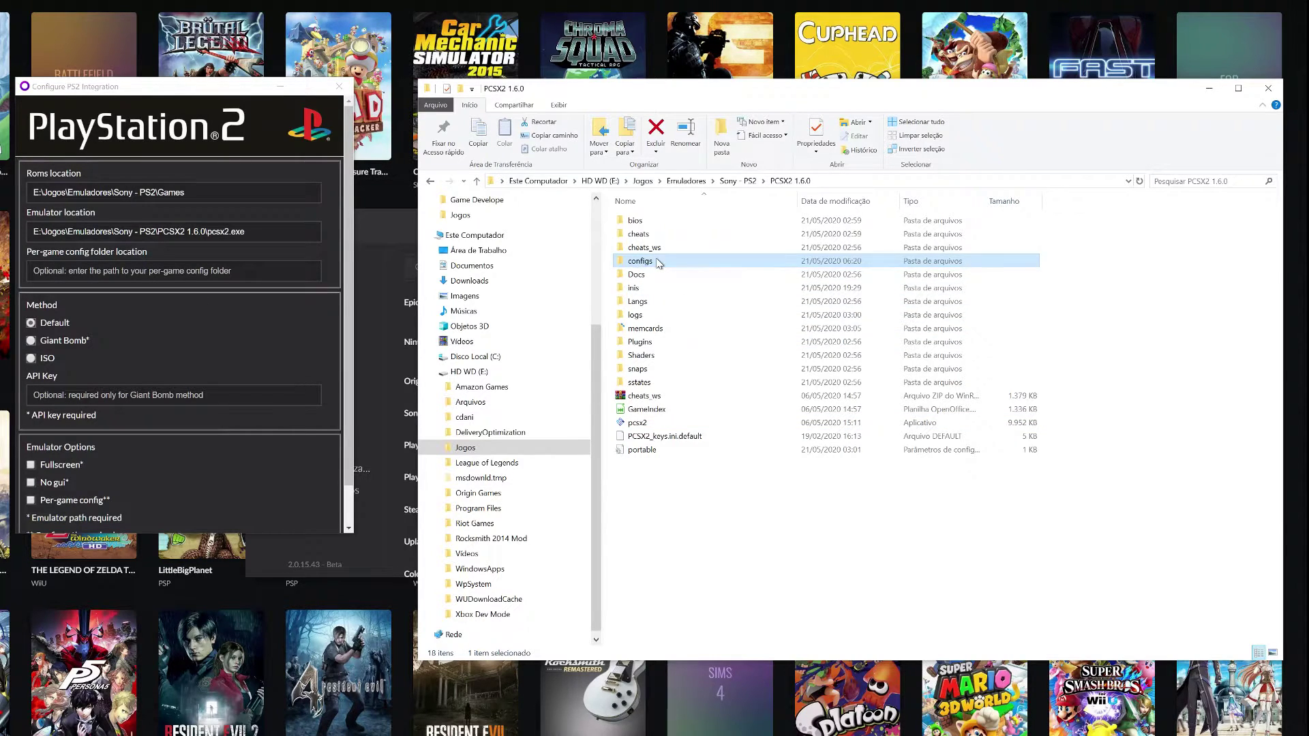
double_click(659, 264)
key("alt+Left")
left_click(731, 518)
double_click(640, 261)
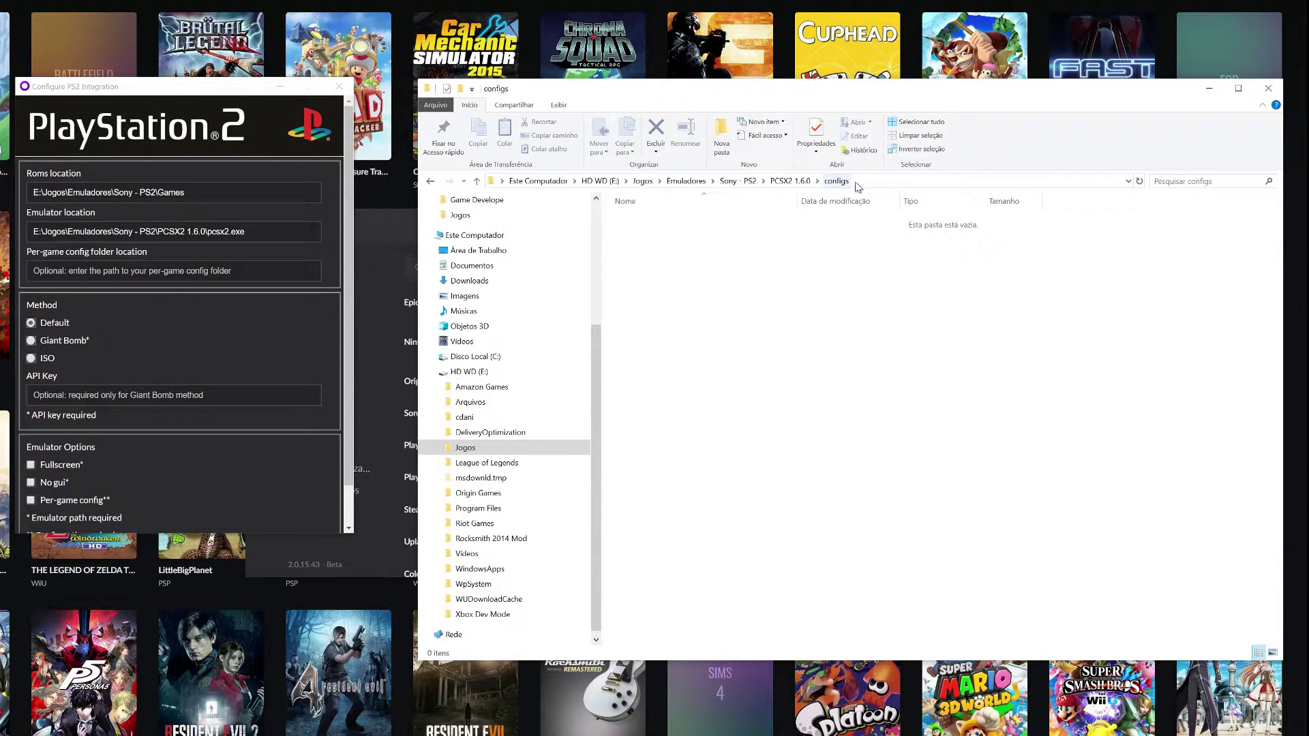
left_click(858, 184)
key("ctrl+c")
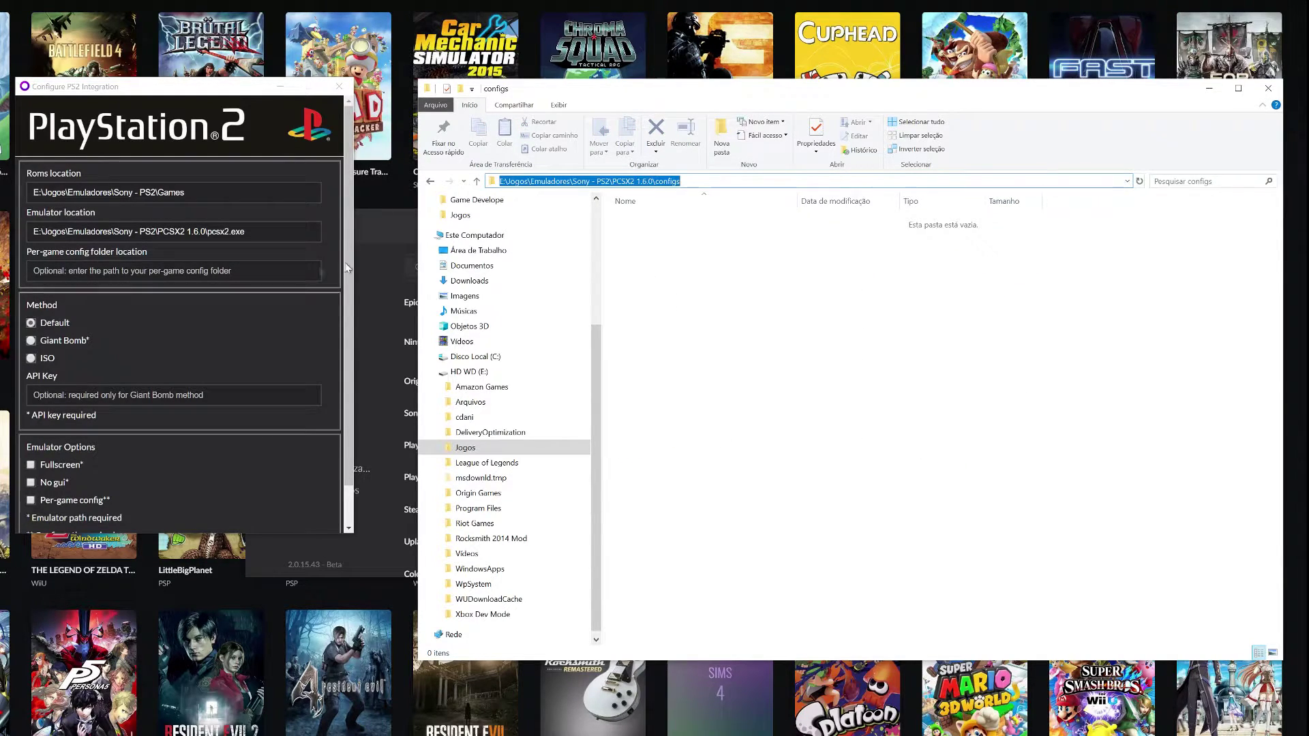
left_click(171, 271)
key("ctrl+v")
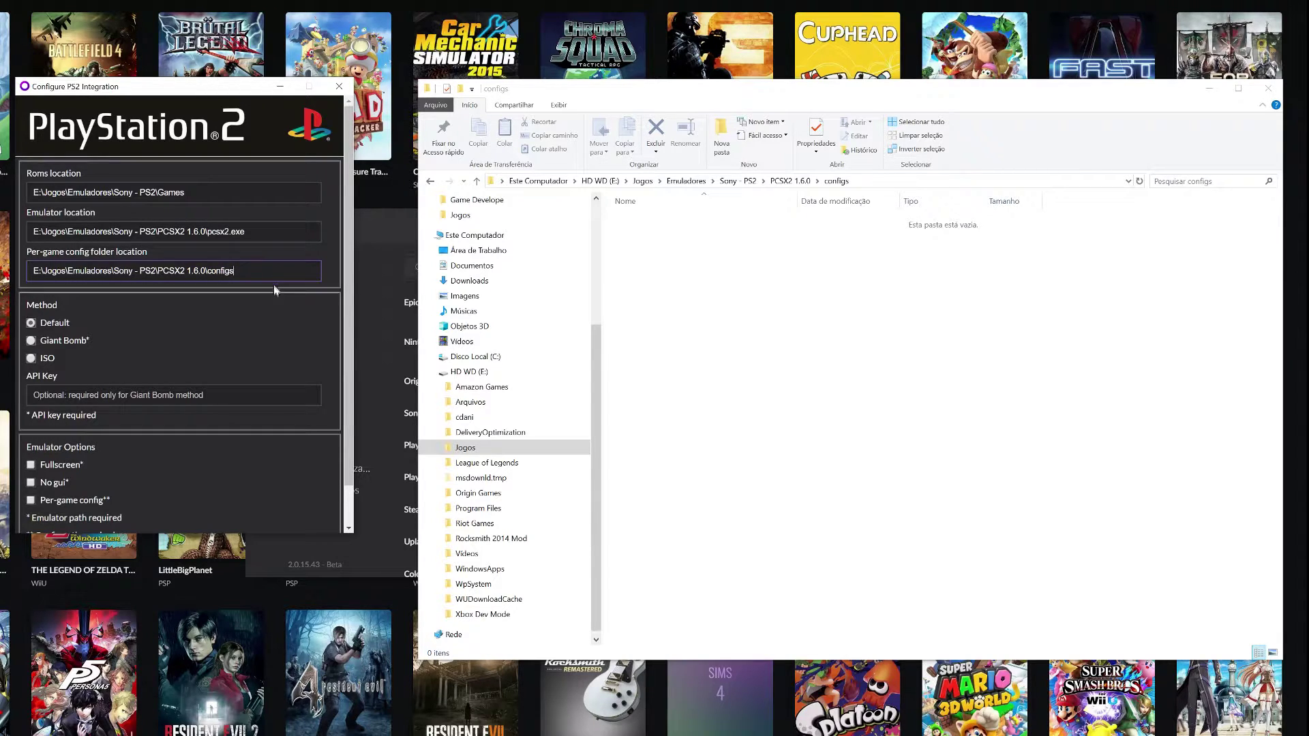
Enable the Fullscreen and No gui emulator options in the PS2 integration form
scroll(197, 305, "down", 1)
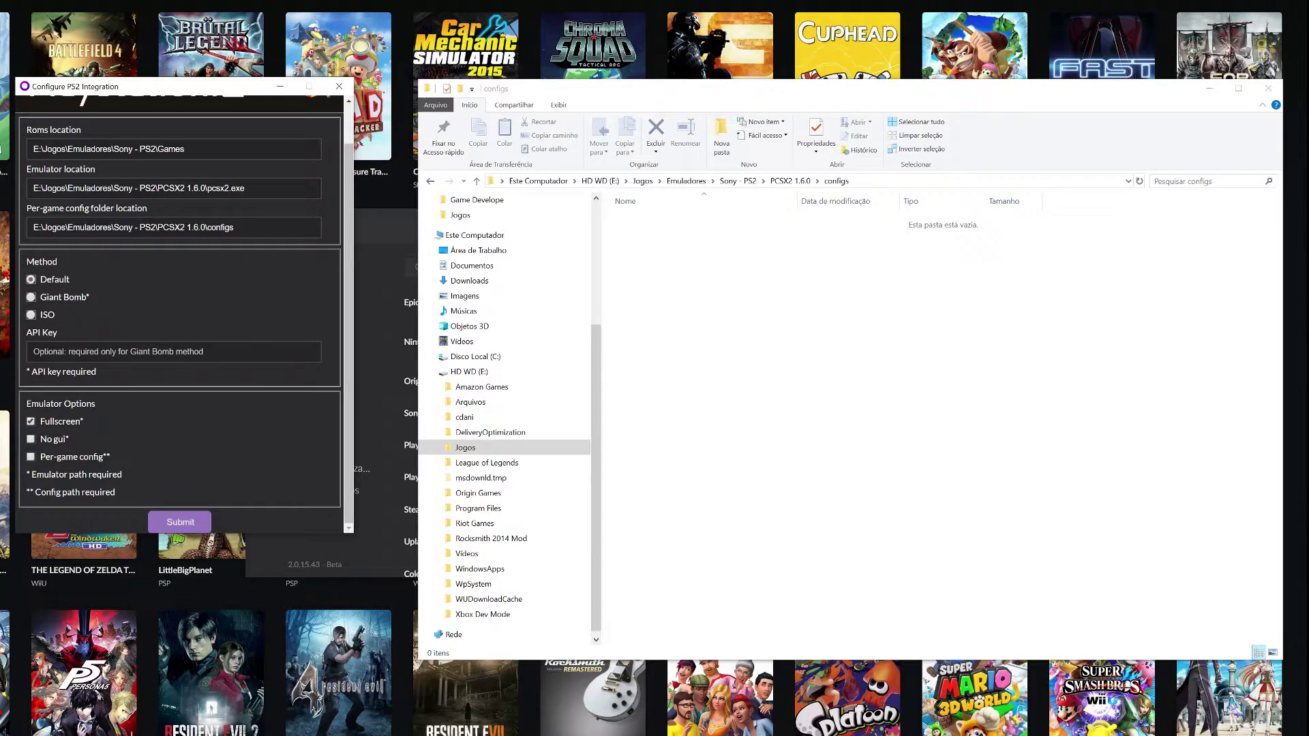
left_click_drag(40, 421, 76, 421)
left_click(31, 439)
left_click_drag(65, 440, 45, 440)
left_click(81, 445)
left_click_drag(40, 440, 72, 440)
left_click(71, 439)
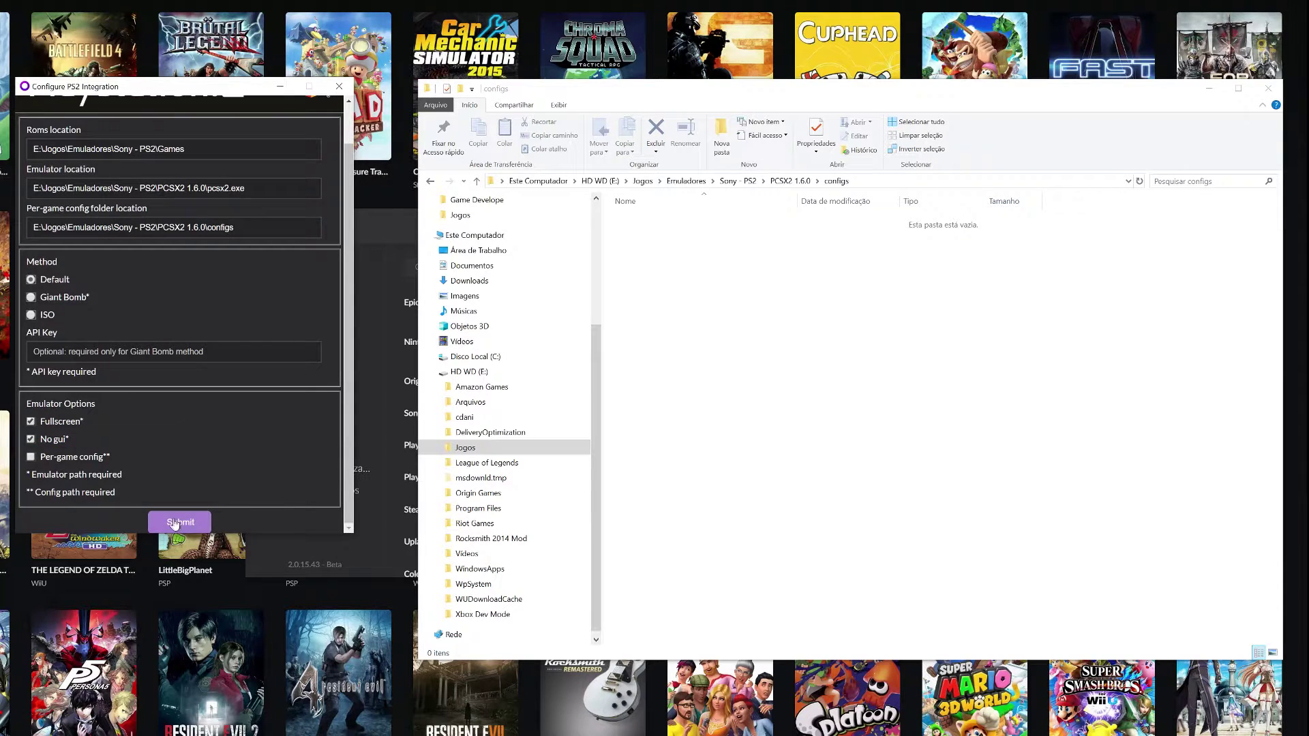
Submit the PS2 integration form and show the PlayStation 2 games in the GOG Galaxy library
scroll(249, 403, "up", 2)
scroll(219, 491, "down", 2)
left_click(179, 522)
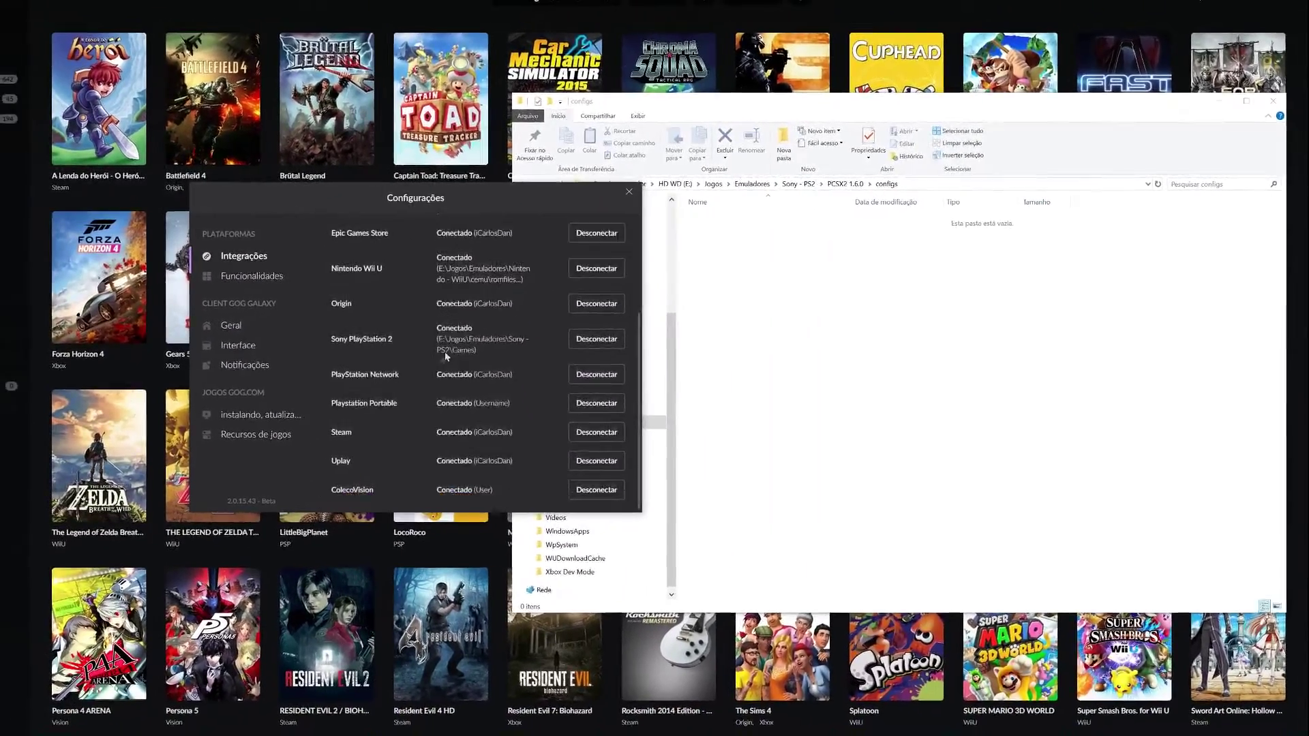
left_click(628, 191)
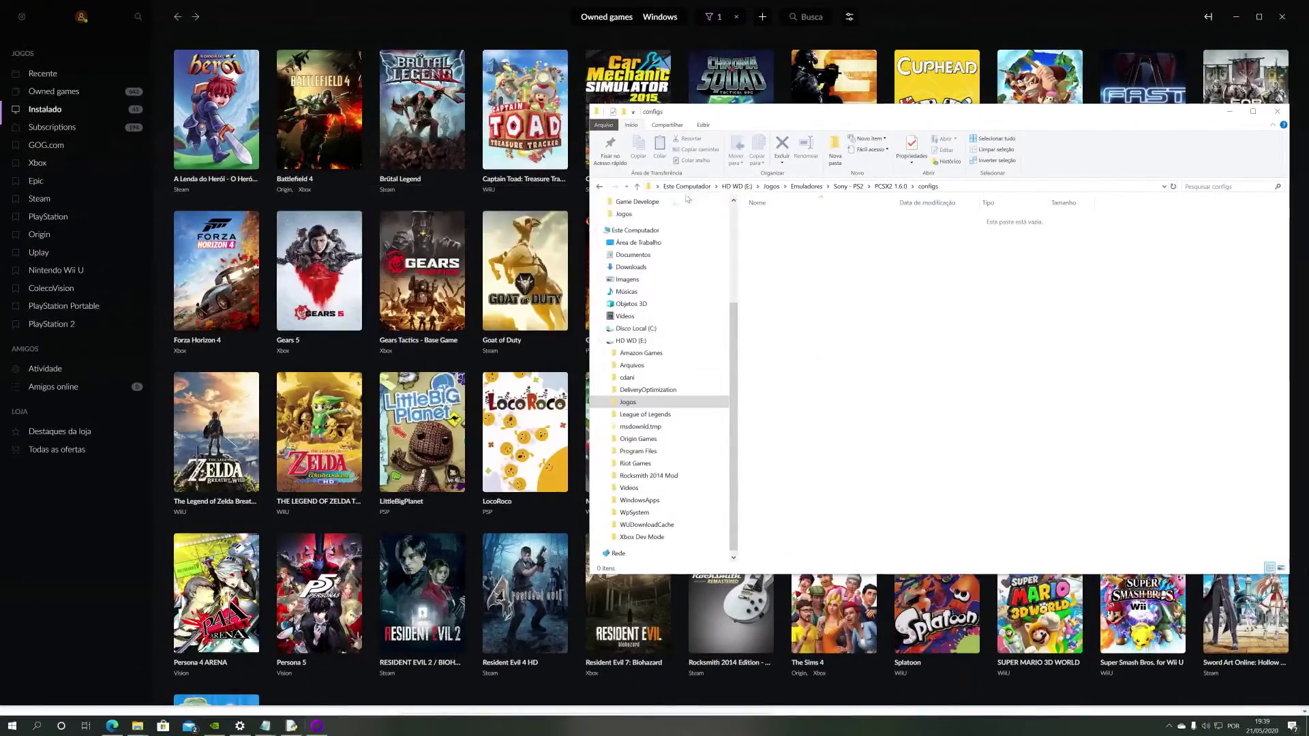
left_click(71, 324)
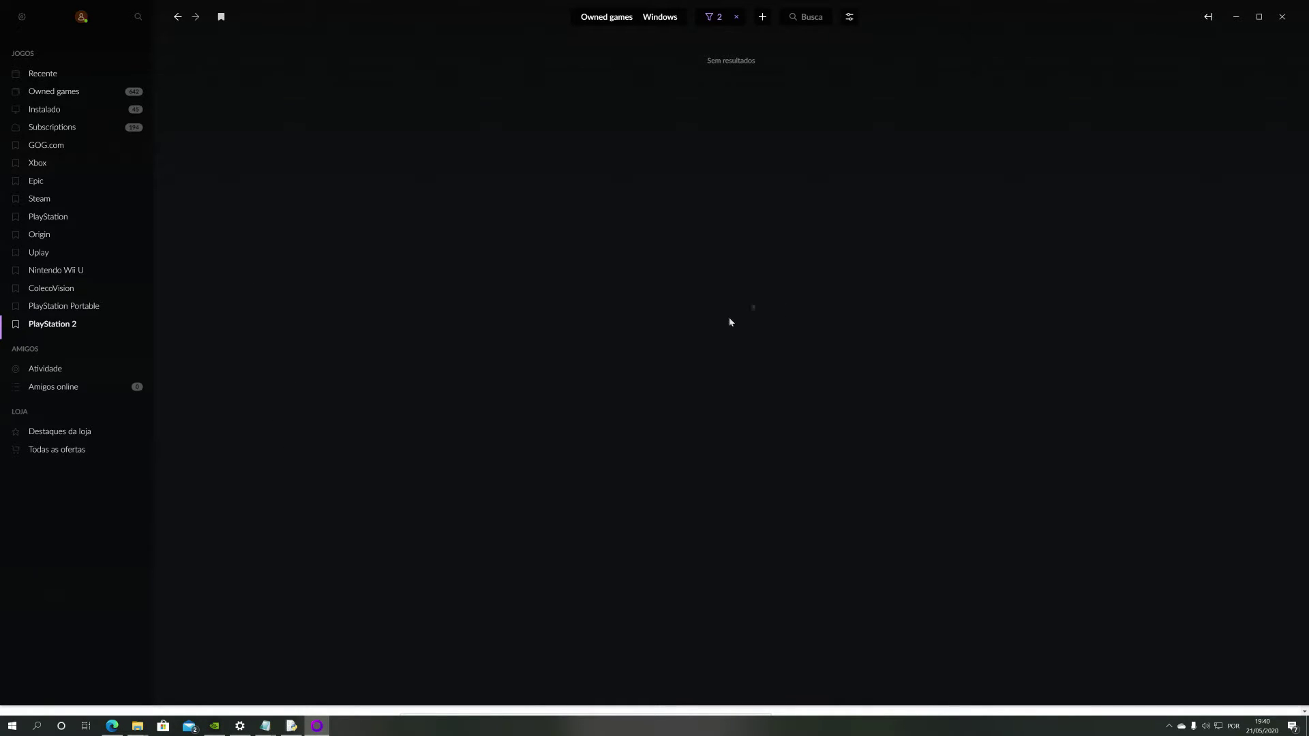
Open the GameIndex text file from the ps2_1e814707-1fe3-4e1e-86fe-1b8d1b7fac2e folder in Galaxy\plugins\installed
mouse_move(139, 723)
left_click(232, 682)
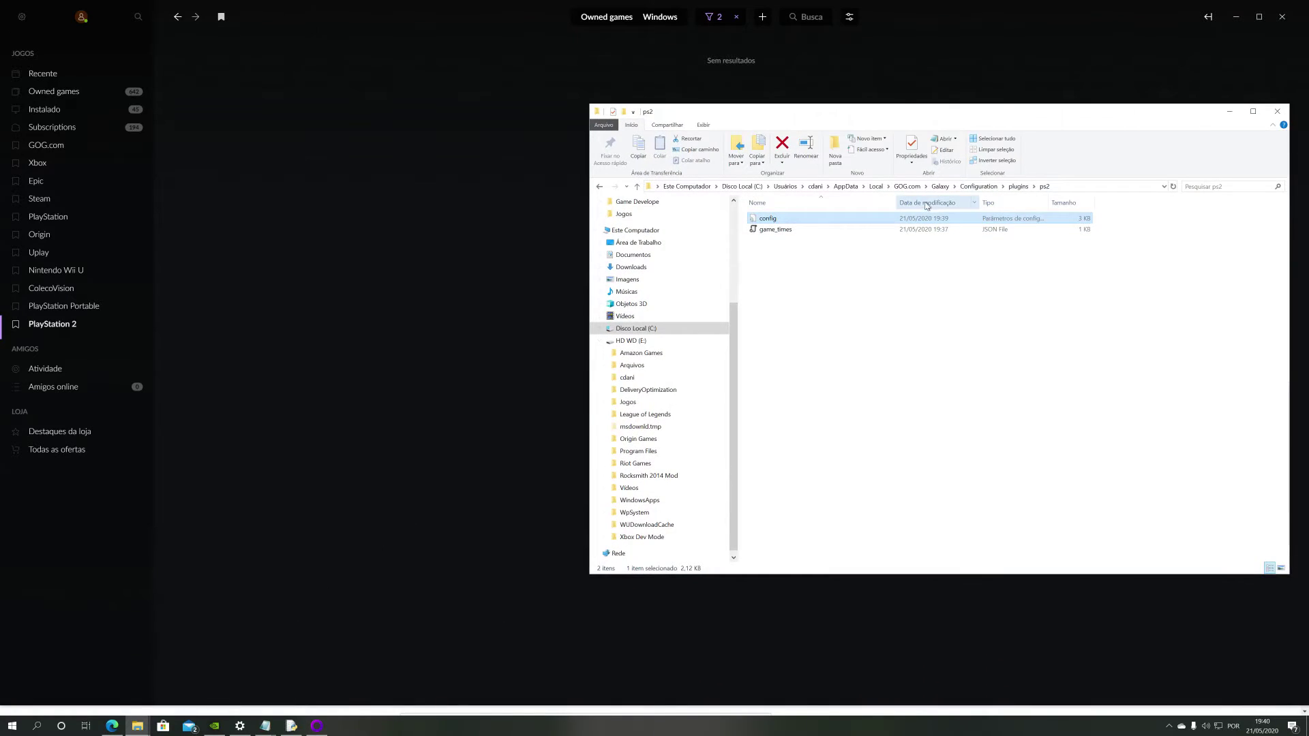
left_click(925, 180)
double_click(787, 237)
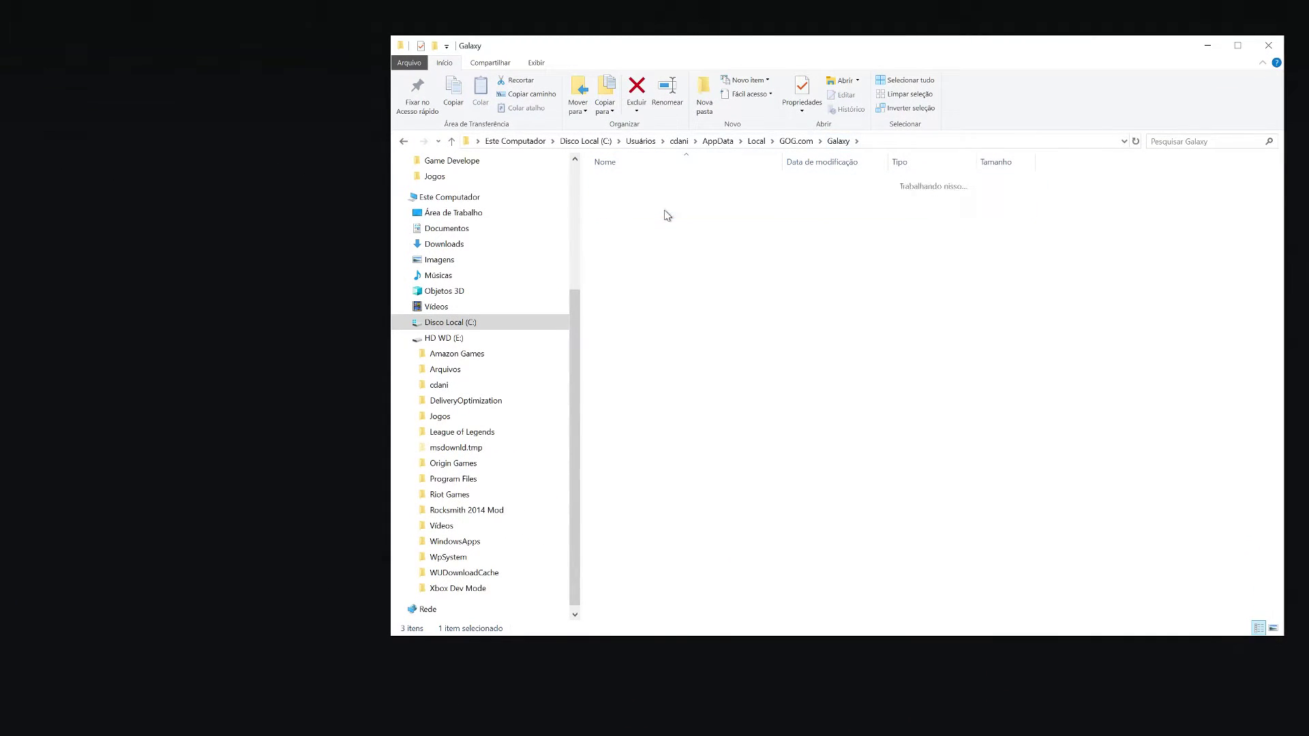
double_click(630, 198)
left_click(647, 212)
double_click(646, 211)
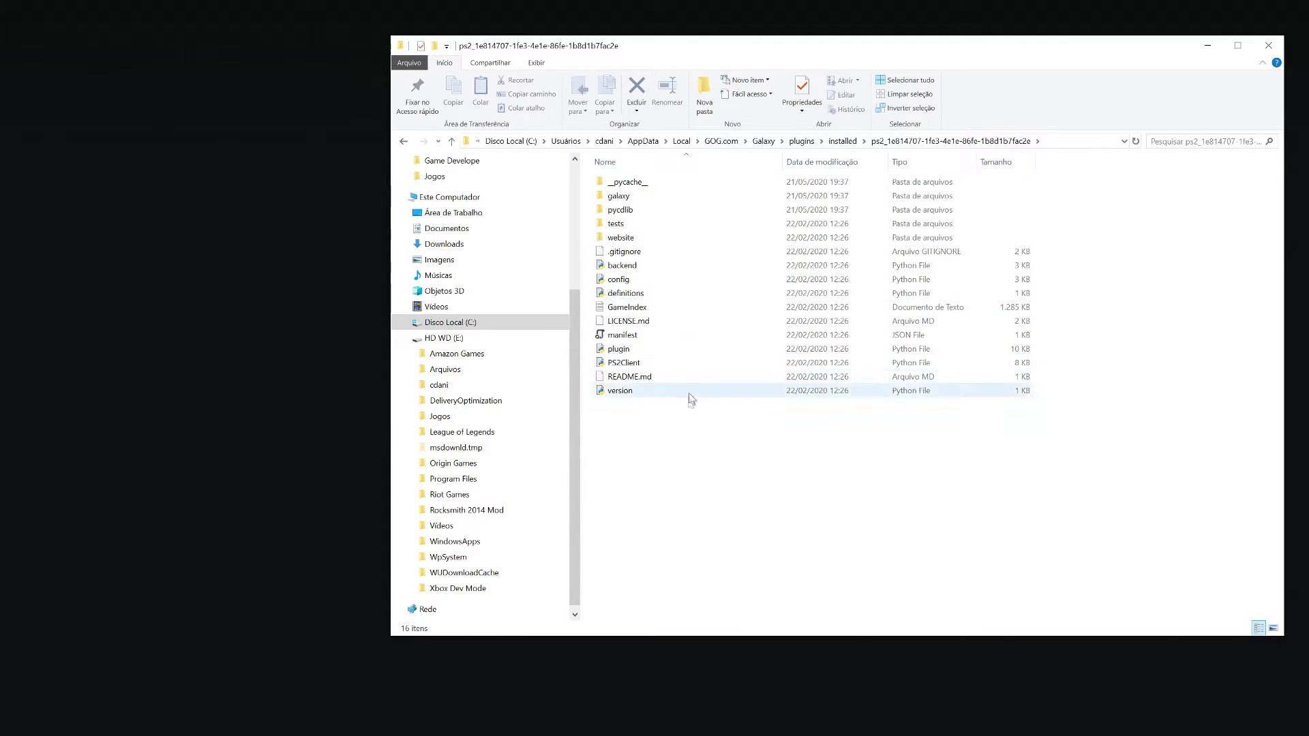
double_click(684, 314)
left_click_drag(356, 334, 660, 219)
Search the GameIndex text file for "persona 4"
left_click_drag(1007, 251, 1007, 290)
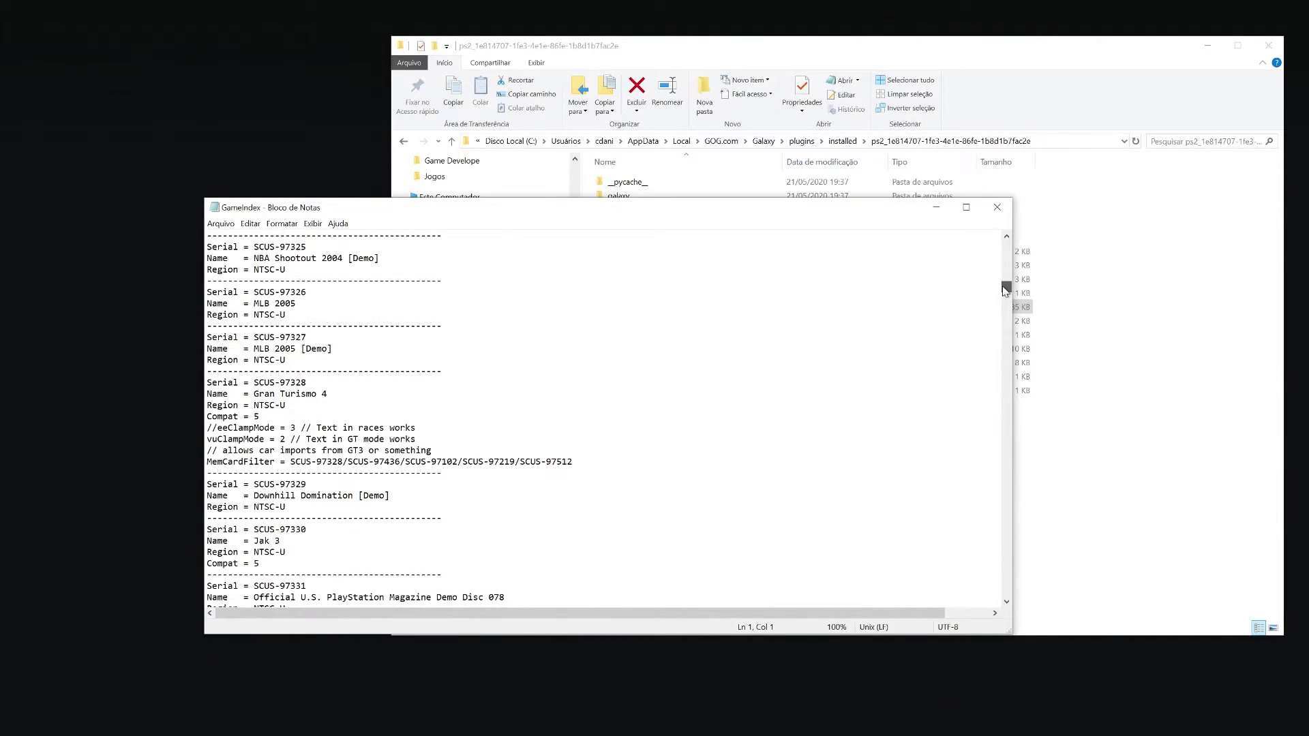
left_click_drag(1005, 291, 1005, 298)
left_click(310, 349)
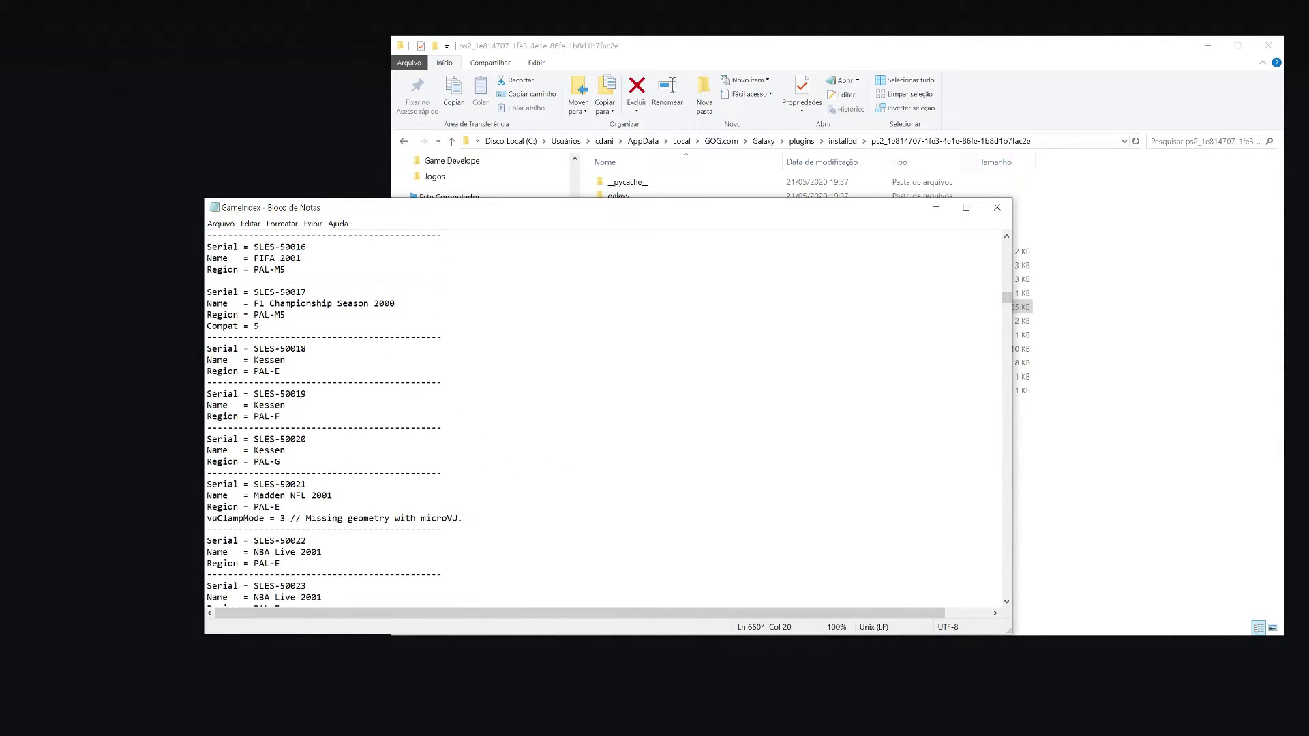
key("ctrl+f")
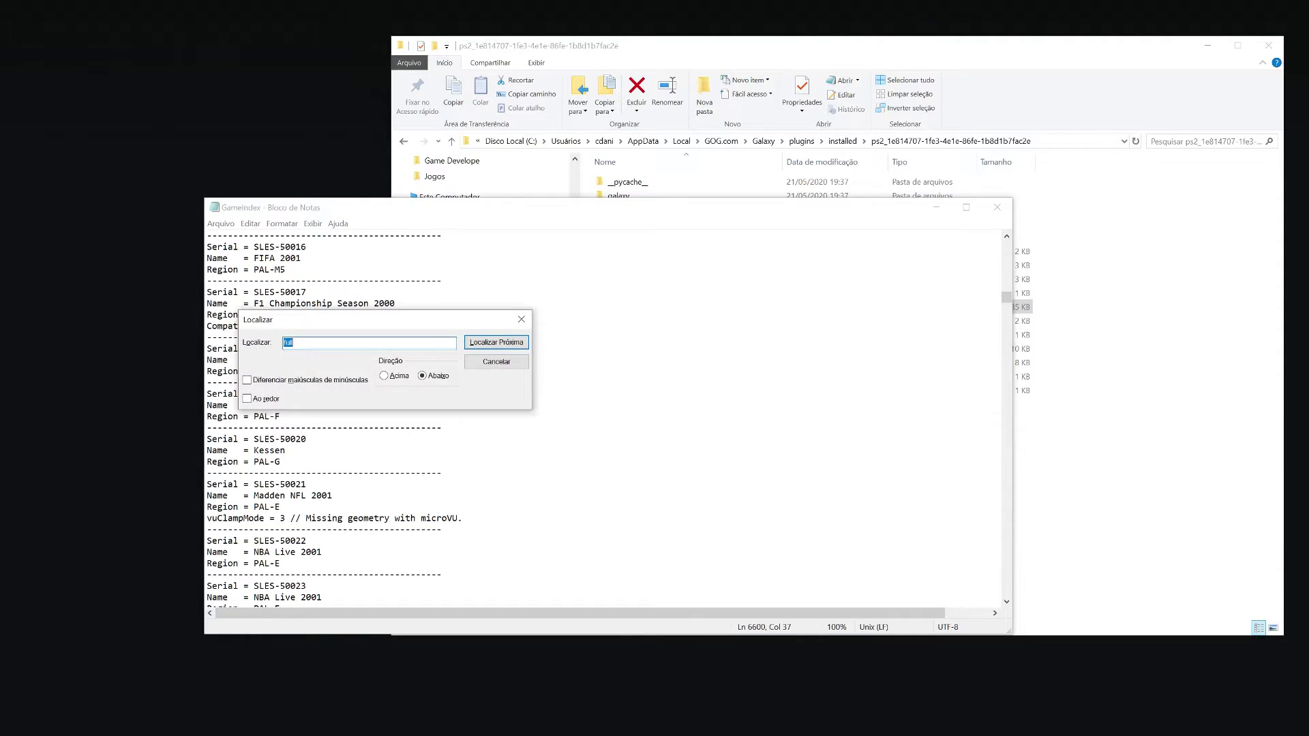
key("Return")
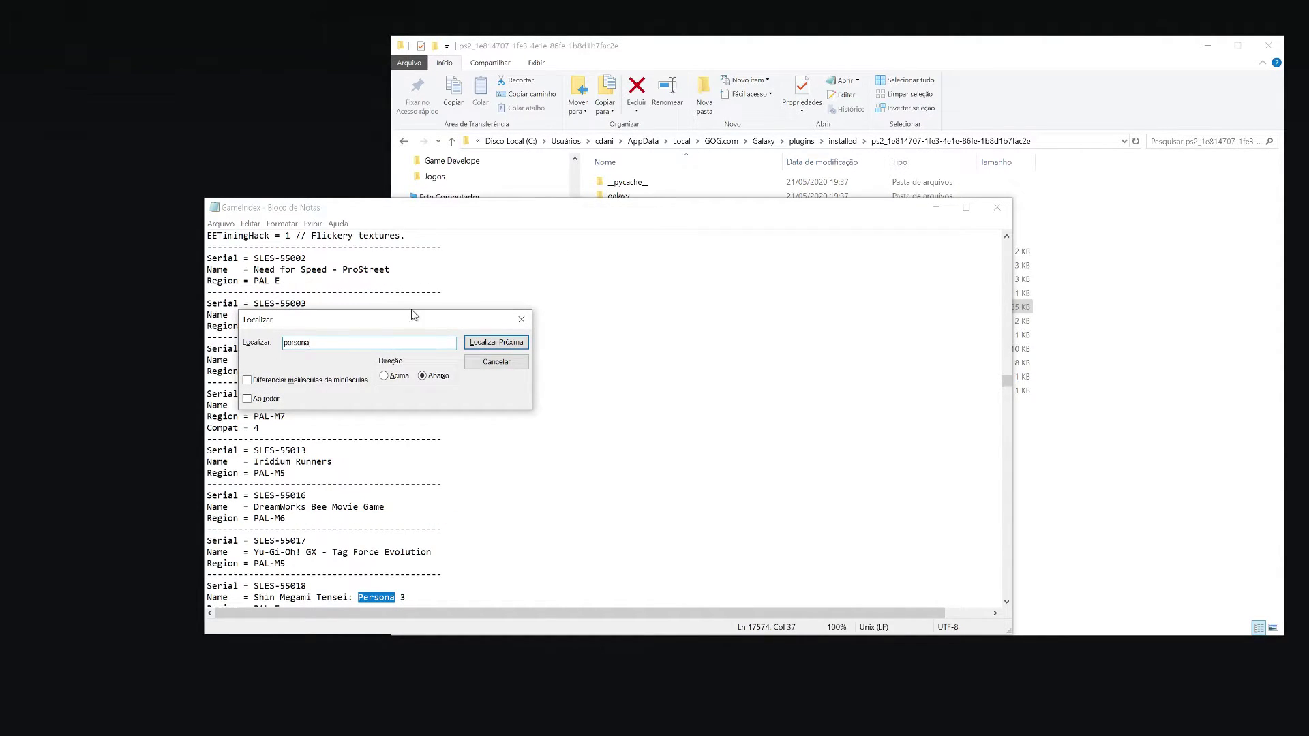
left_click(500, 342)
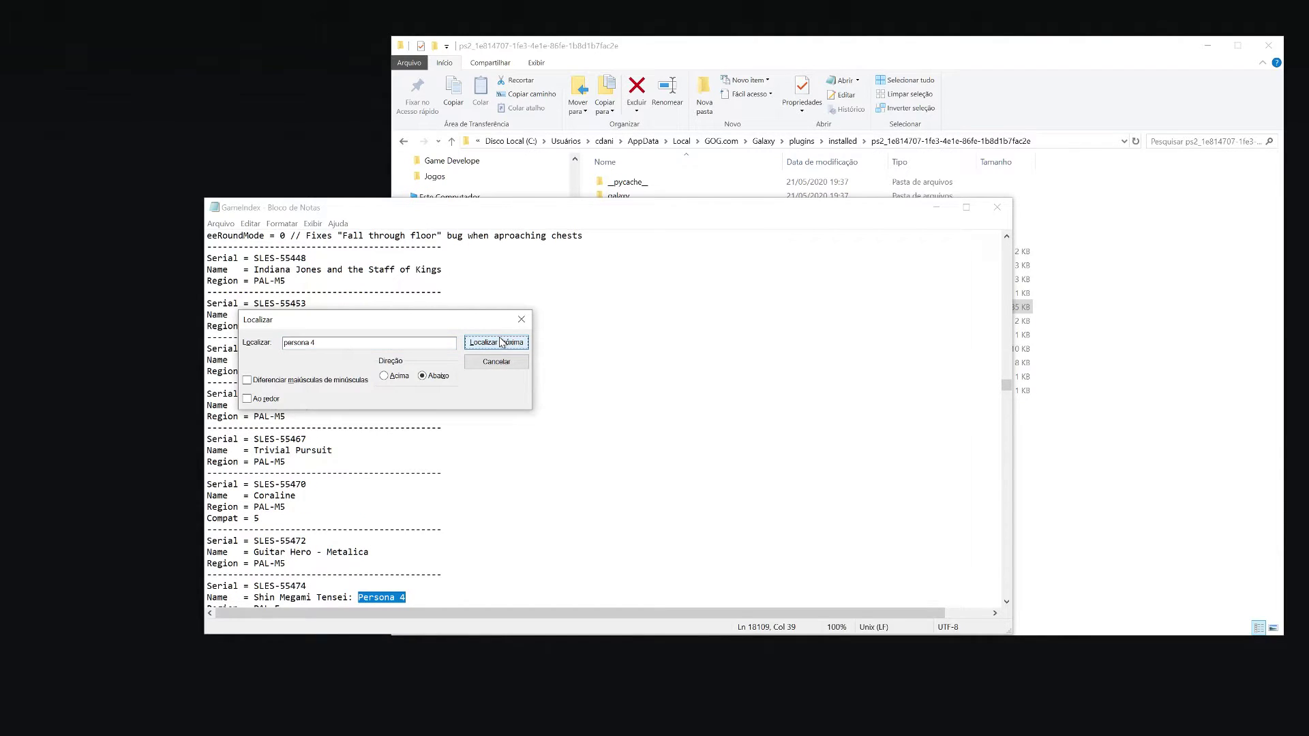
left_click(521, 319)
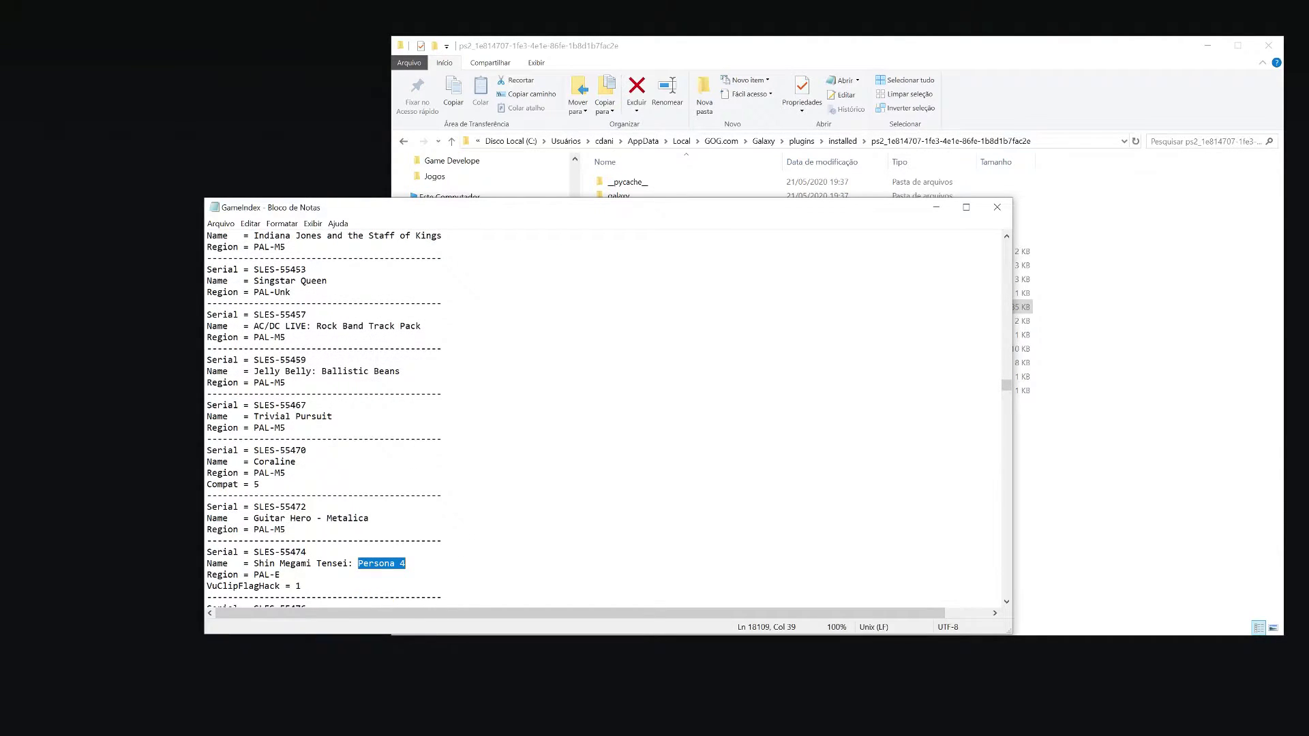
Go through the further "Persona 4" matches in GameIndex until reaching the NTSC-U entry SLUS-21782
scroll(324, 420, "down", 1)
key("ctrl+f")
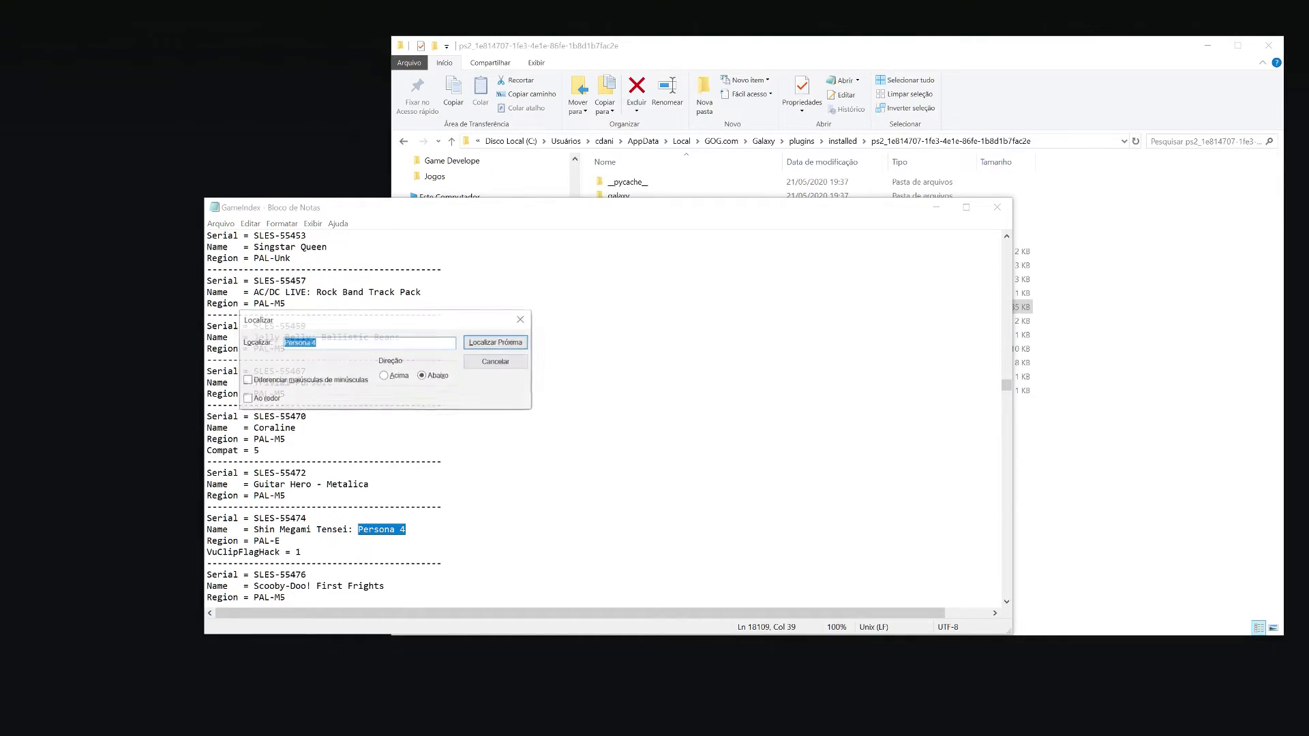
left_click(487, 344)
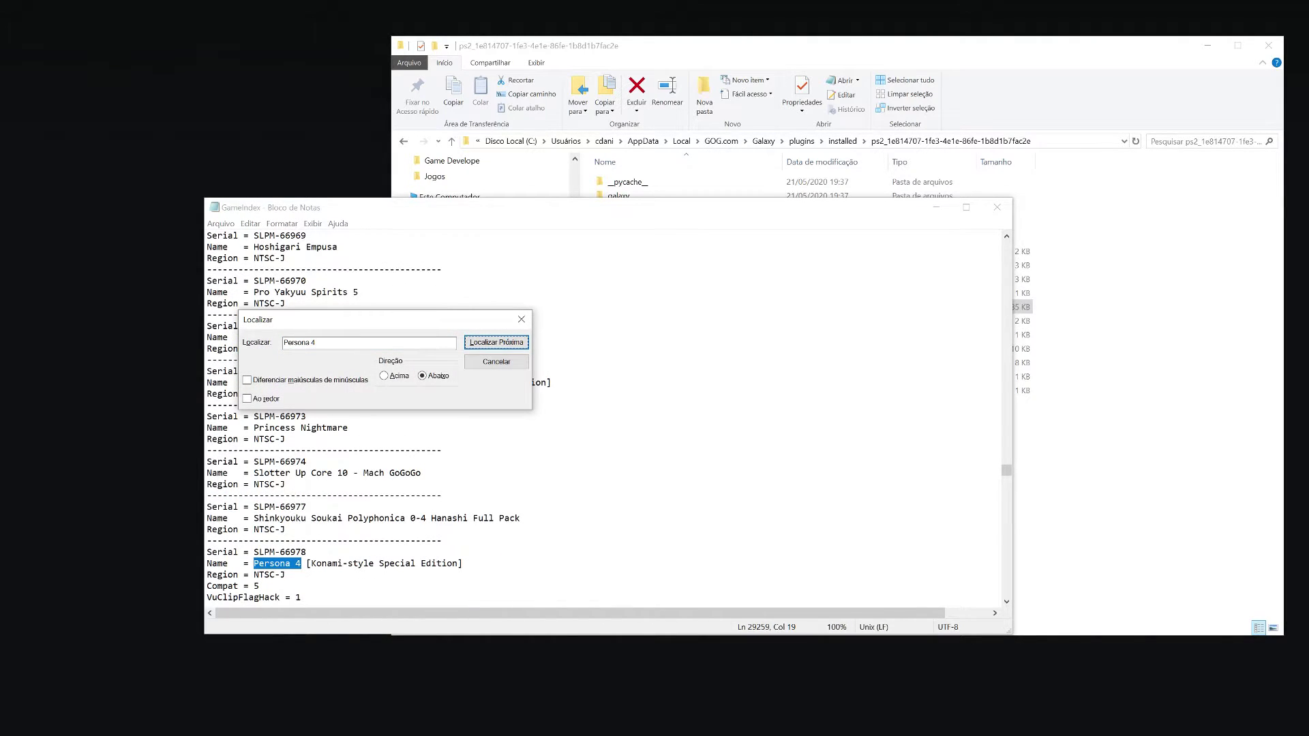
left_click(487, 346)
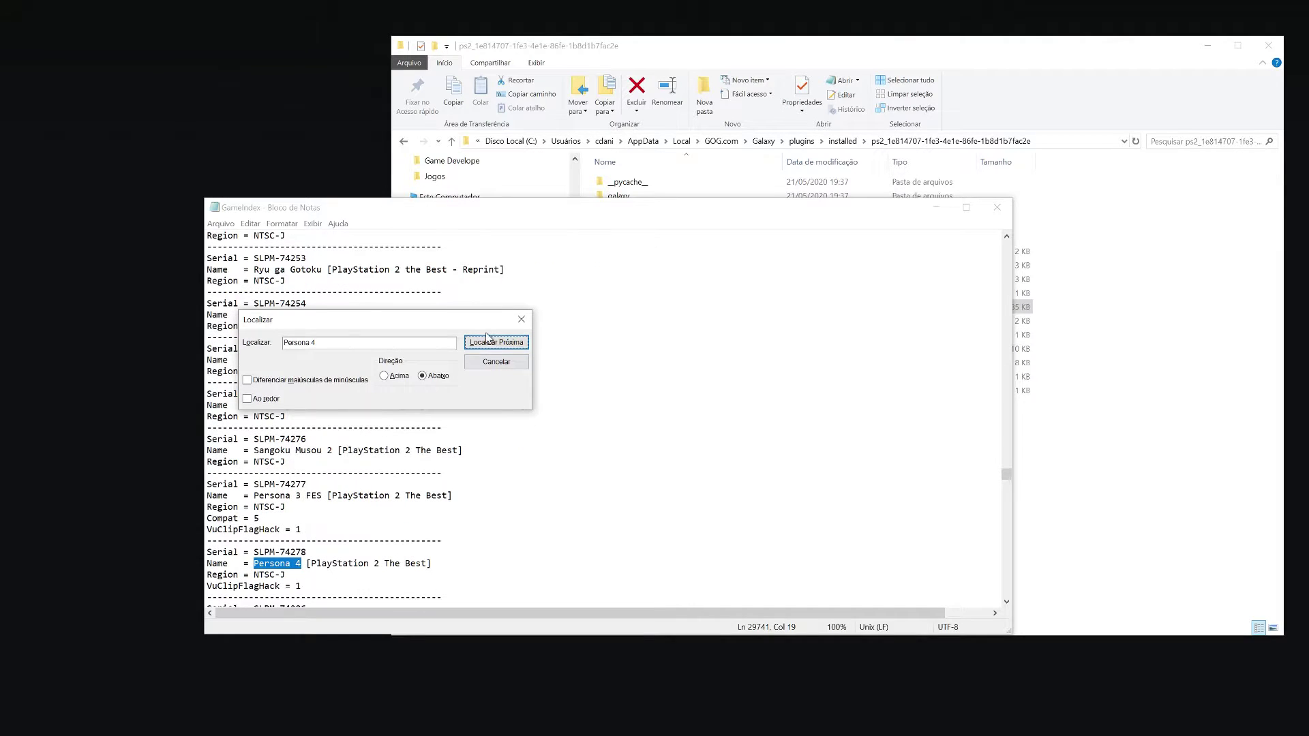
left_click(487, 343)
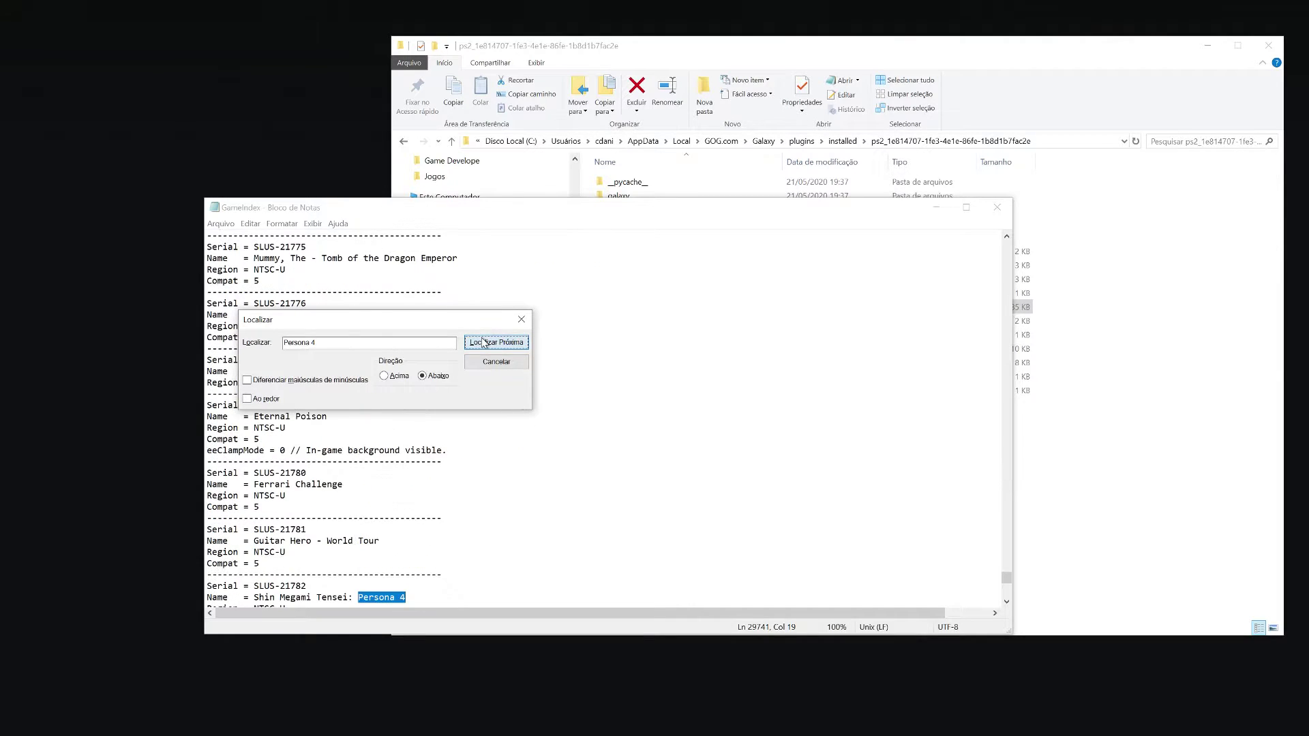
left_click(521, 319)
Check the region of entry SLUS-21782 and select its full name, Shin Megami Tensei: Persona 4
key("Right")
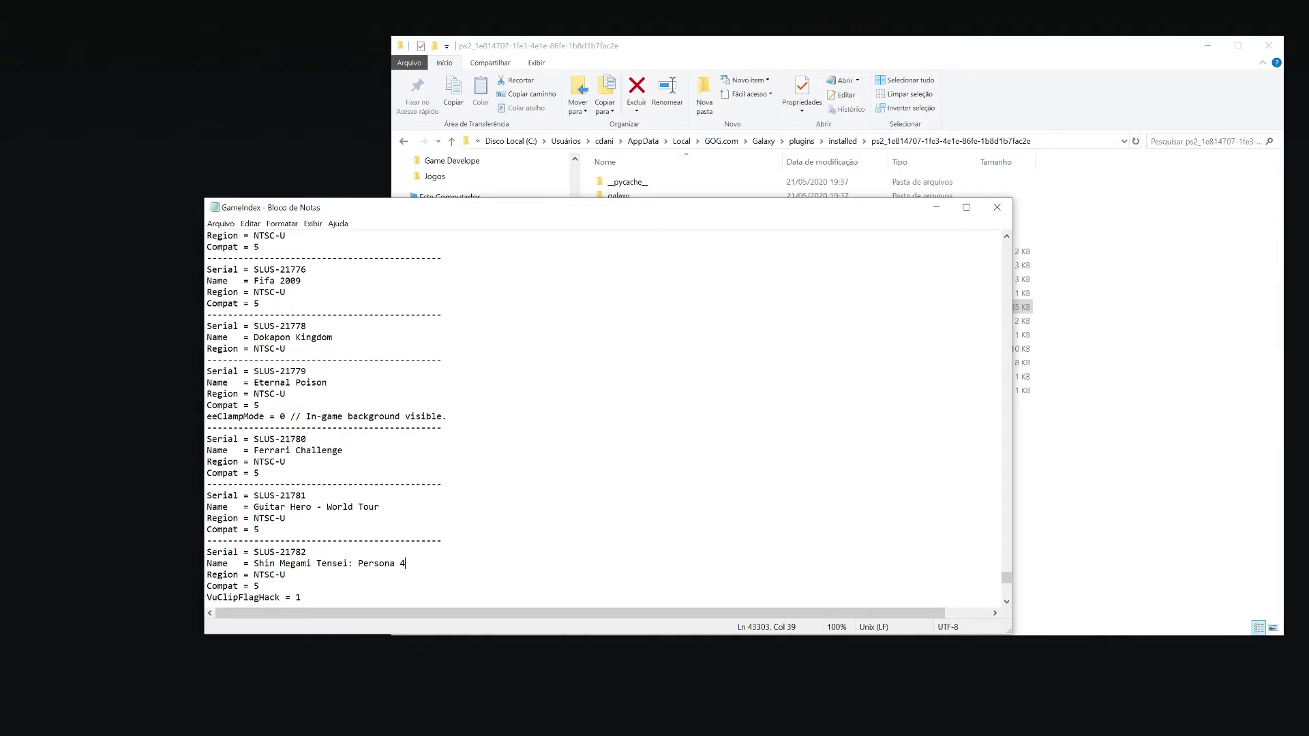
key("Down")
key("ctrl+shift+Left")
key("ctrl+shift+Left")
key("End")
key("shift+Left")
key("shift+Left")
key("shift+Left")
key("shift+Left")
key("Up")
key("ctrl+Left")
key("ctrl+shift+Right")
key("ctrl+shift+Right")
key("ctrl+shift+Right")
key("ctrl+shift+Right")
key("ctrl+shift+Right")
key("ctrl+shift+Right")
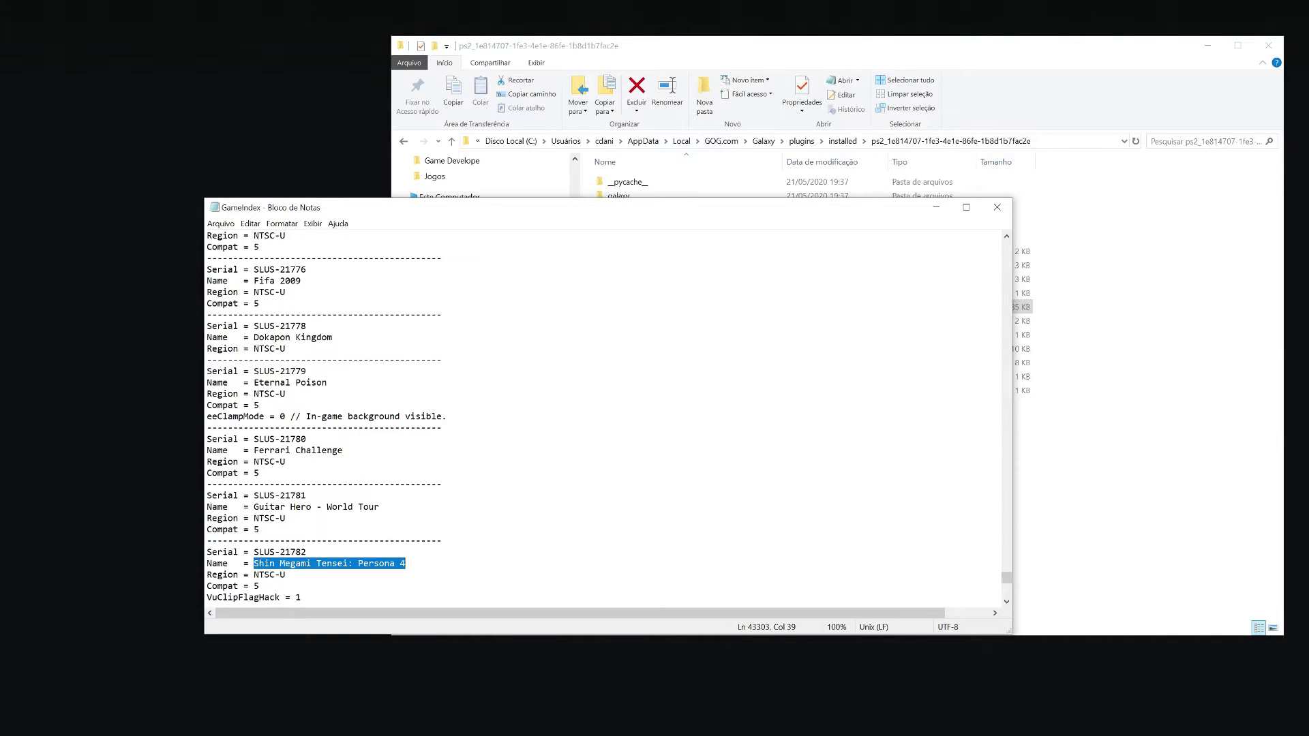
Minimize GameIndex and open E:\Jogos\Emuladores\Sony - PS2\Games in a new File Explorer window
left_click(936, 207)
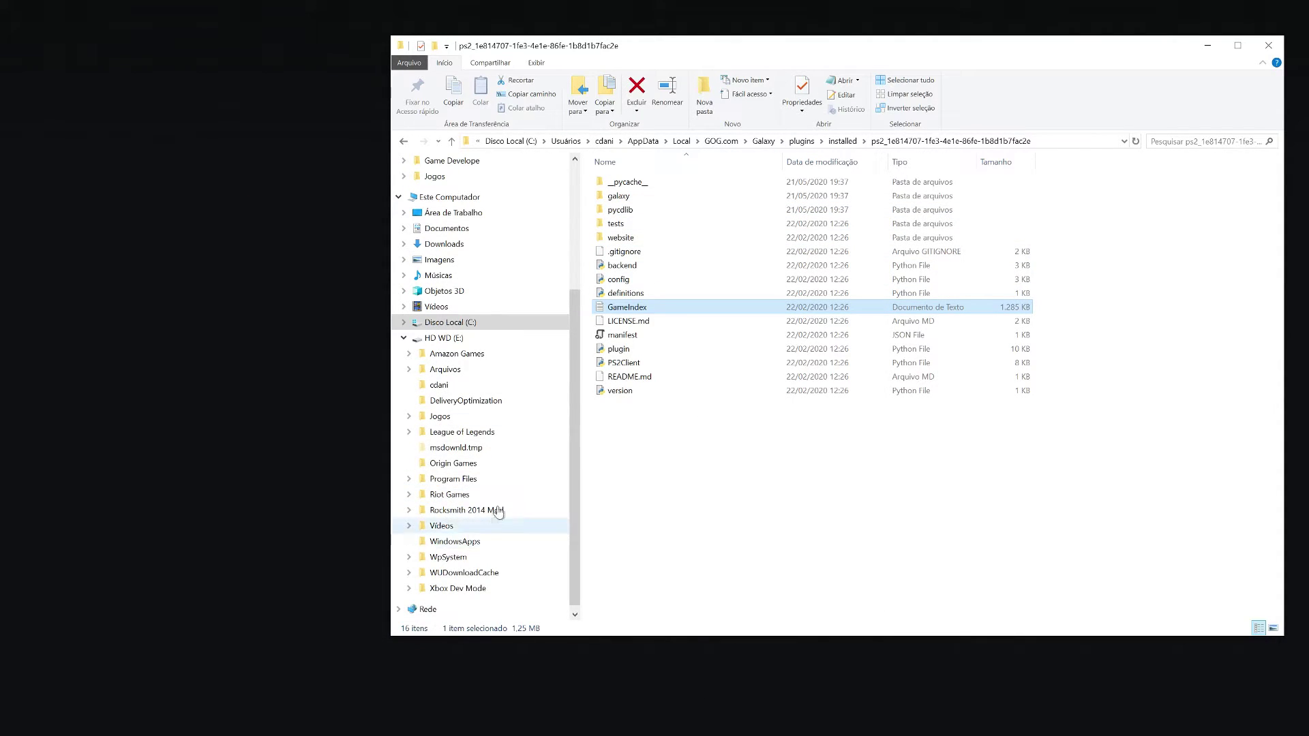
scroll(491, 430, "down", 1)
scroll(488, 443, "up", 1)
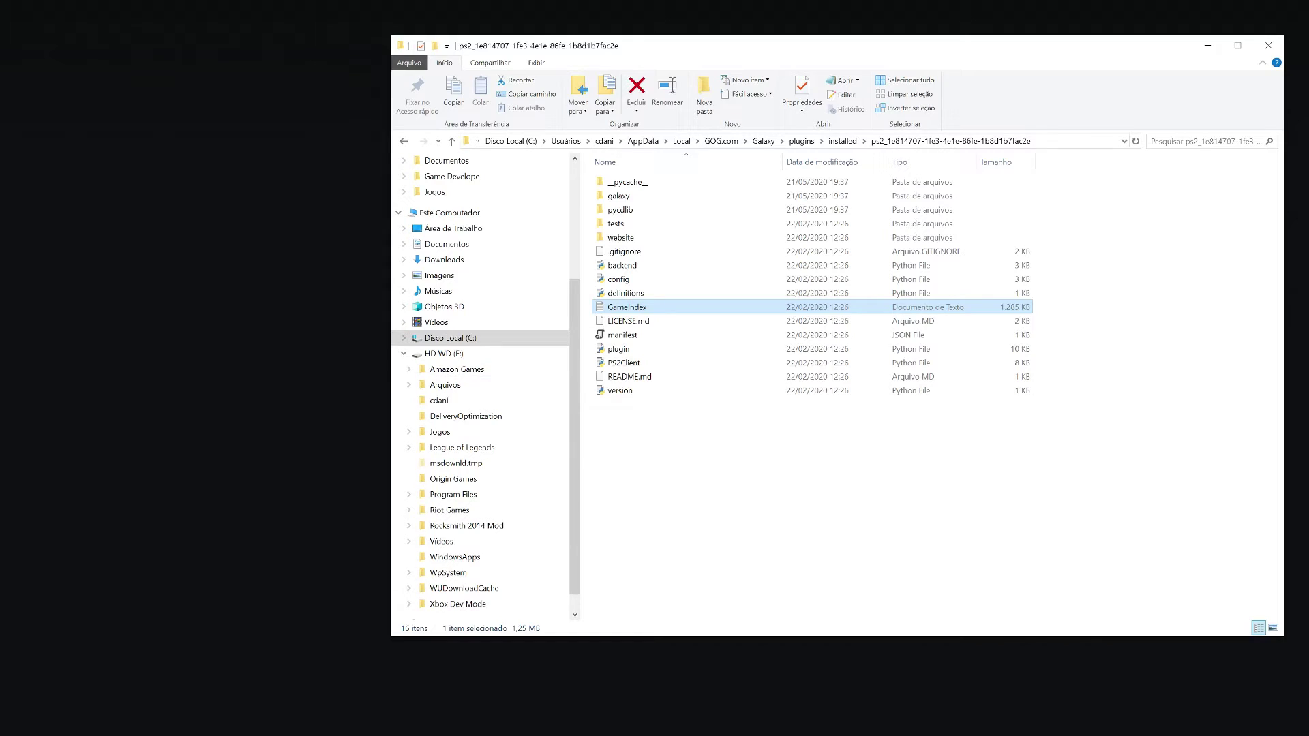
key("super+e")
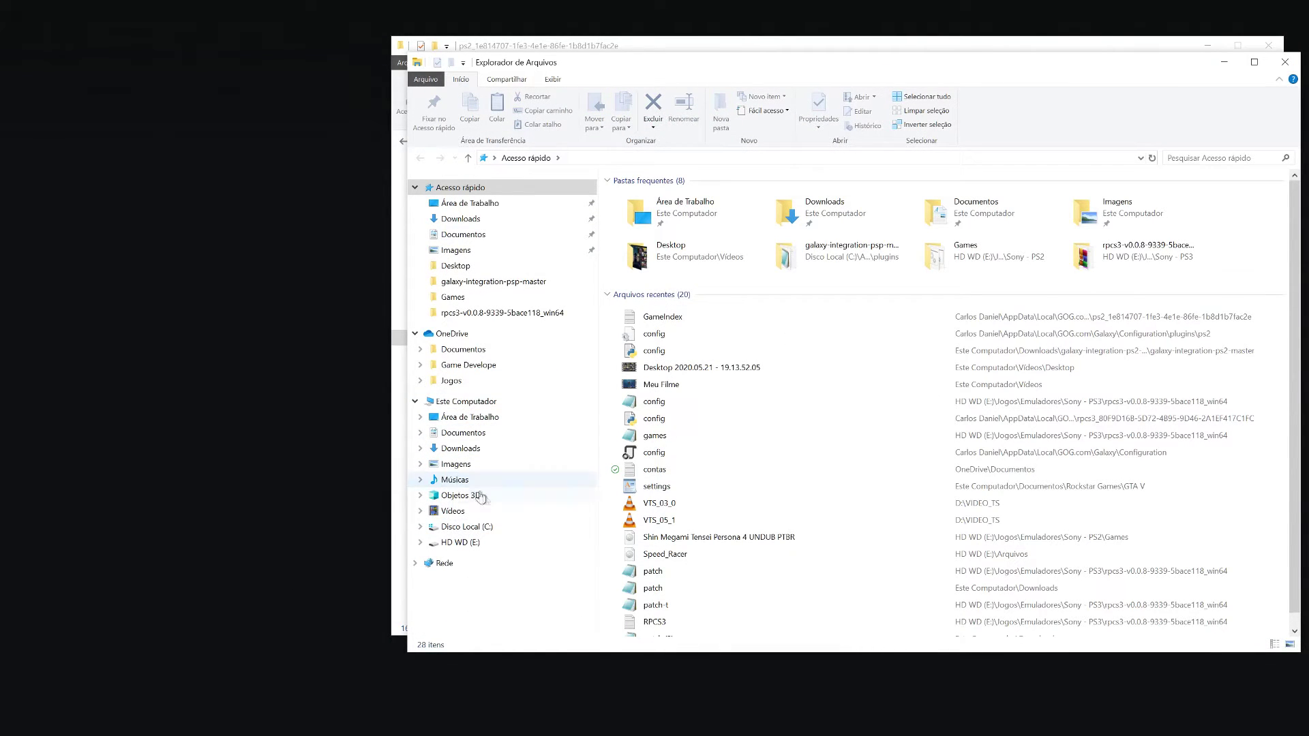
left_click(458, 542)
double_click(635, 254)
double_click(637, 198)
double_click(668, 281)
double_click(644, 198)
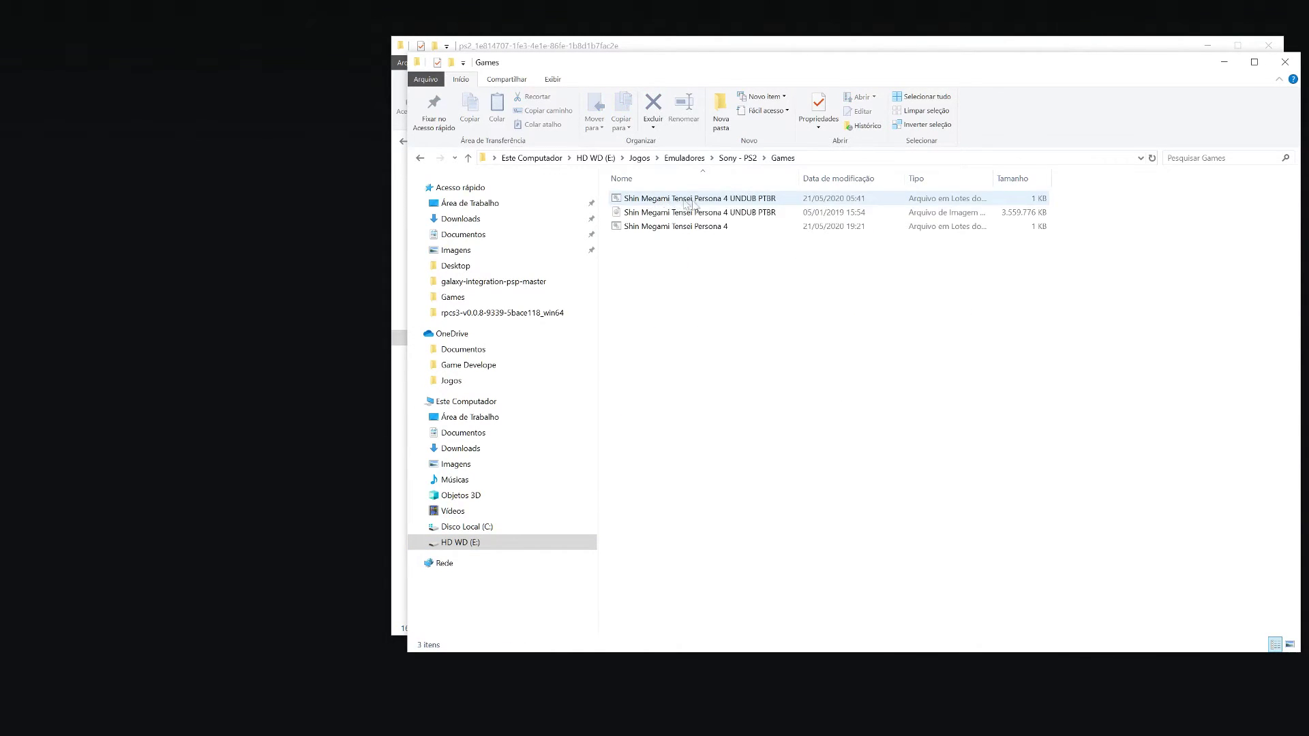
Delete the Shin Megami Tensei Persona 4 batch file and rename the game's disc image as Shin Megami Tensei Persona 4
left_click(675, 226)
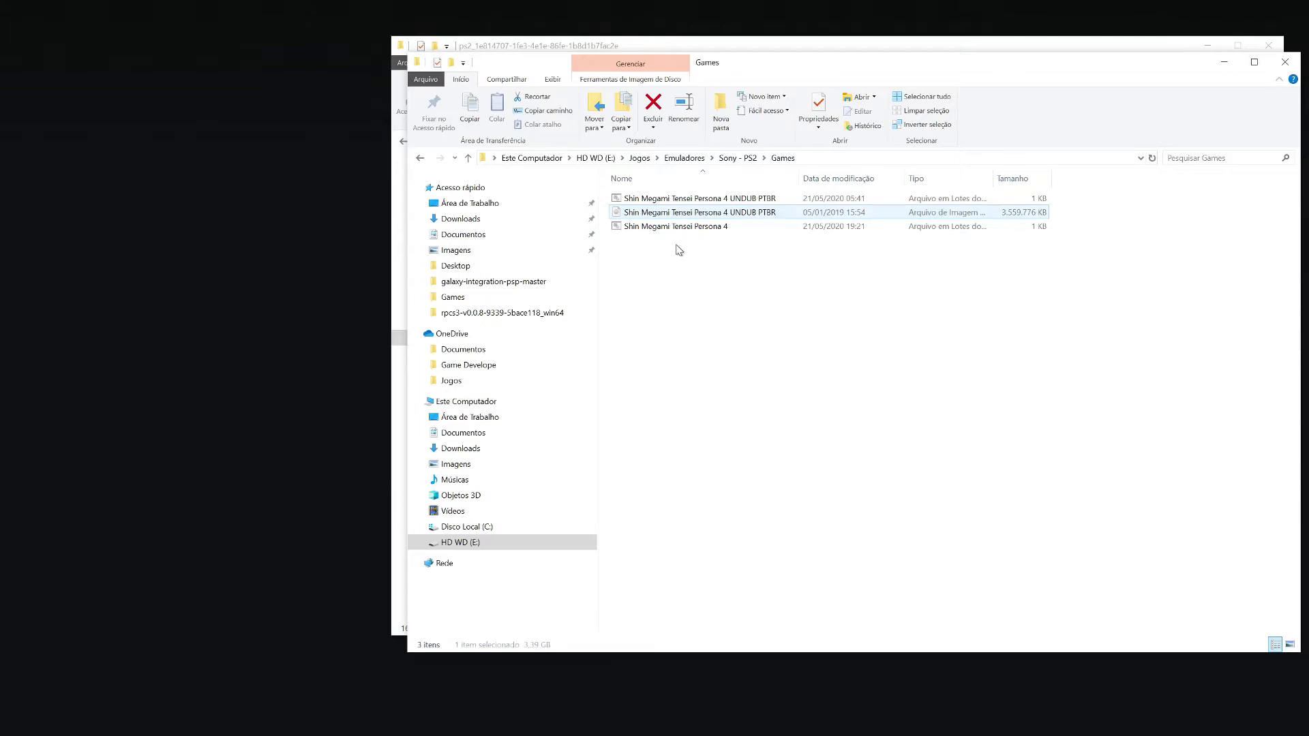
key("Return")
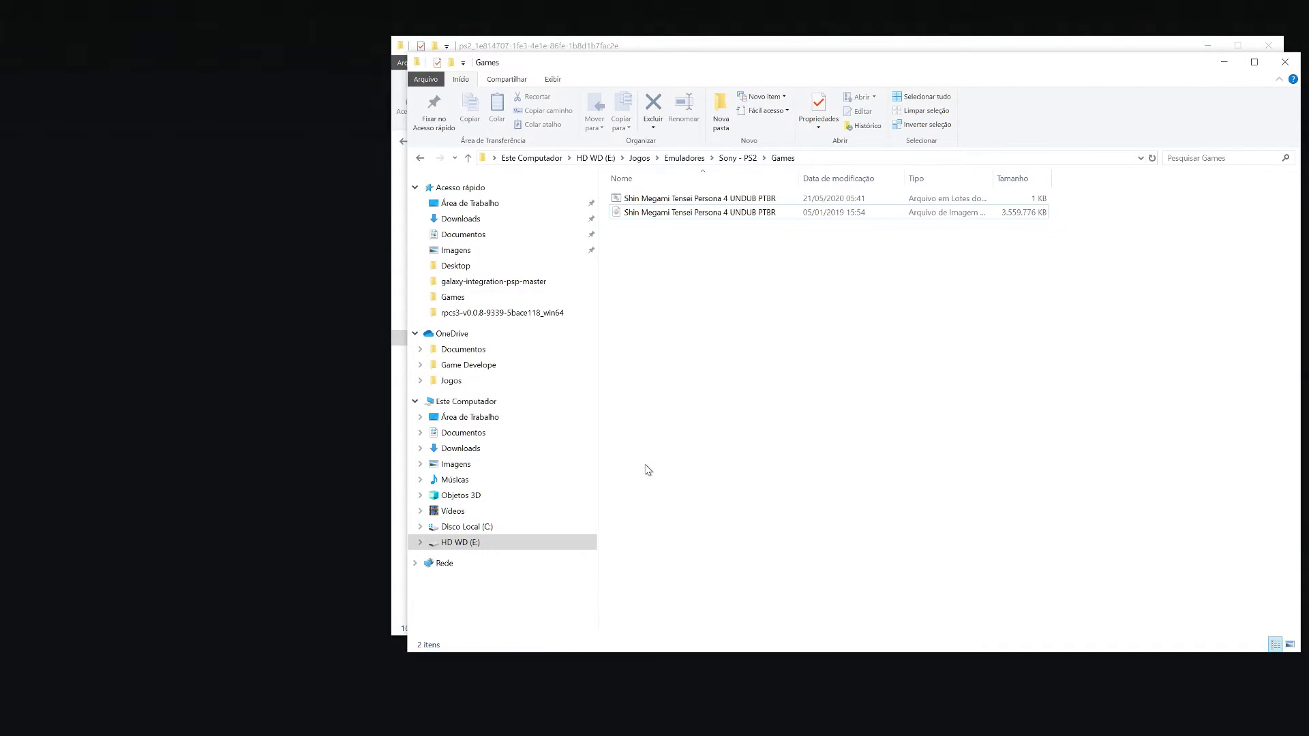
left_click(702, 212)
right_click(703, 212)
left_click(734, 522)
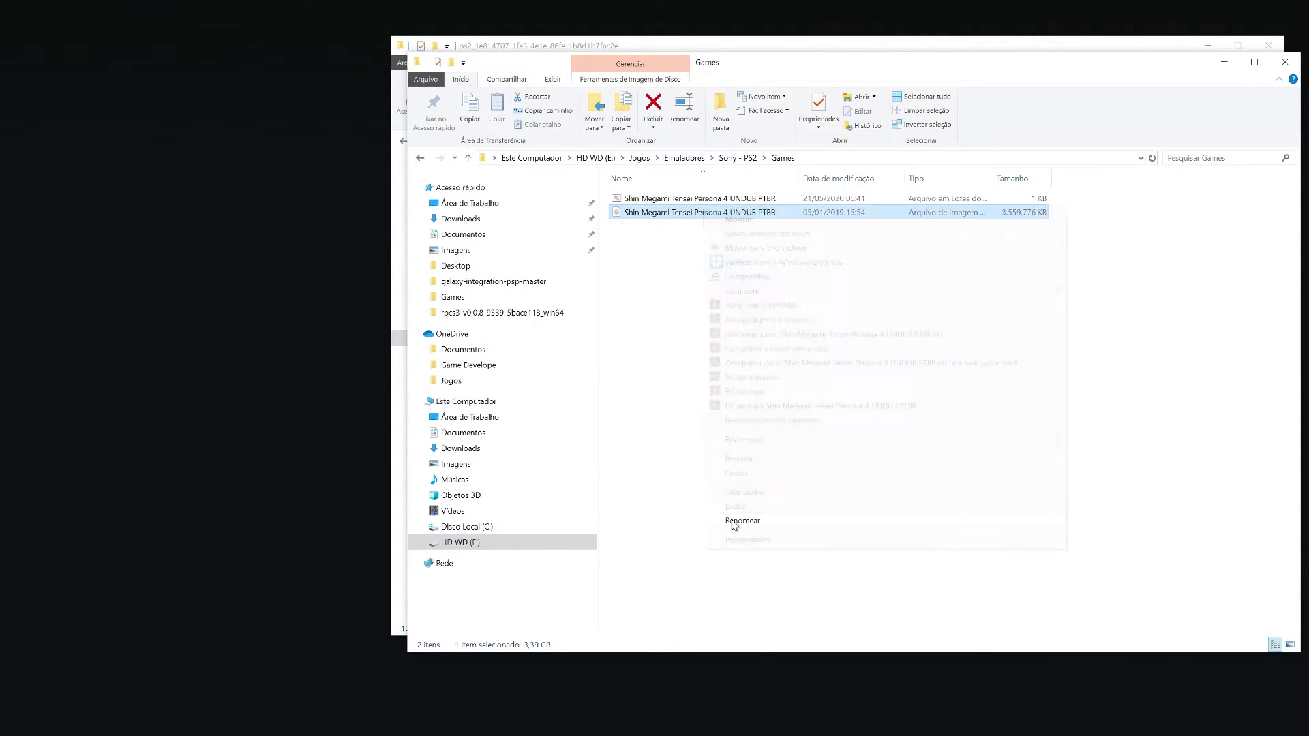
key("End")
key("ctrl+BackSpace")
key("ctrl+BackSpace")
key("BackSpace")
type(":")
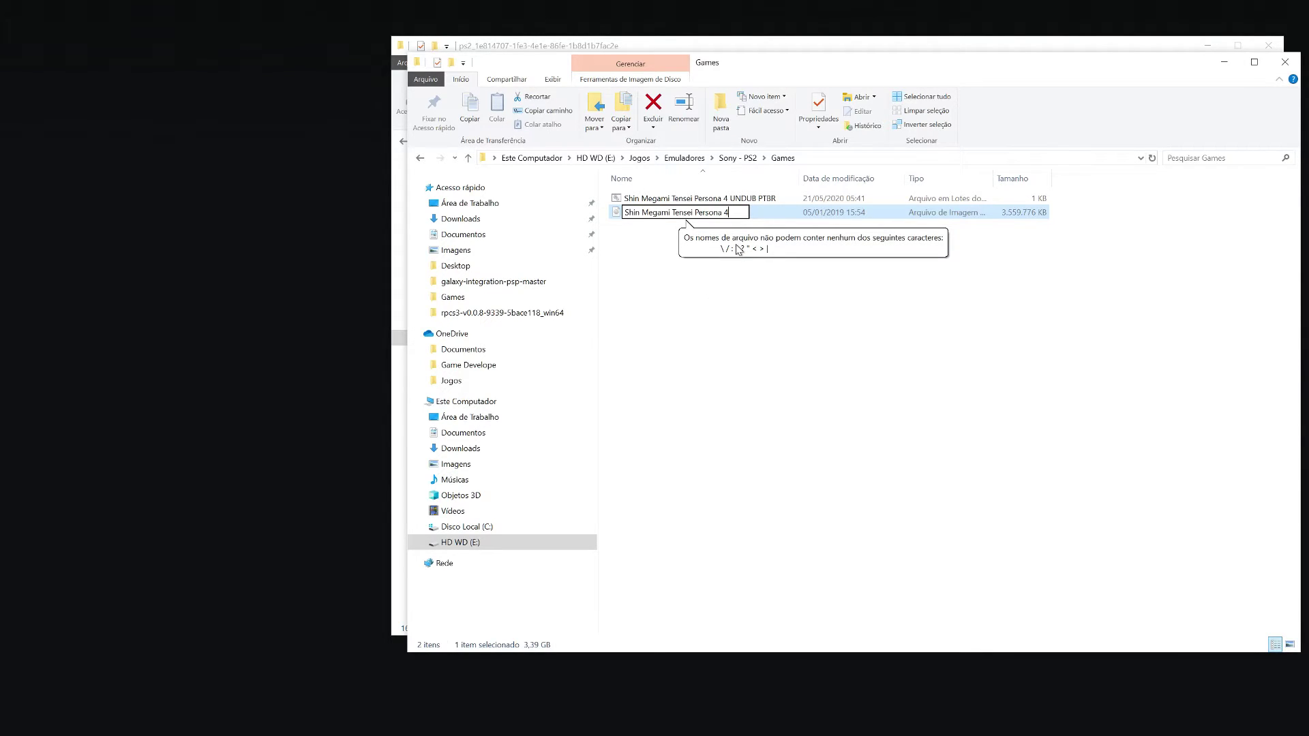
key("Return")
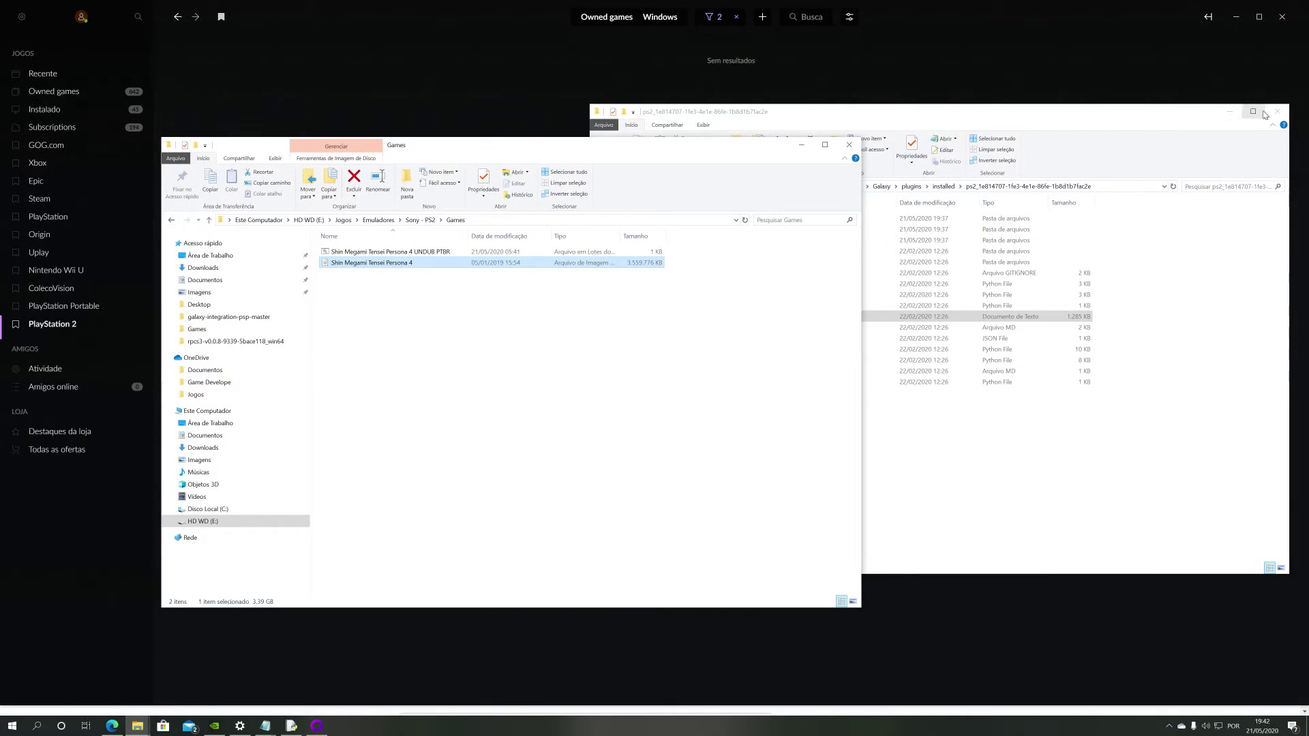
Close the ps2_1e814707-1fe3-4e1e-86fe-1b8d1b7fac2e folder window and quit GOG Galaxy completely, including its background process
left_click(1274, 112)
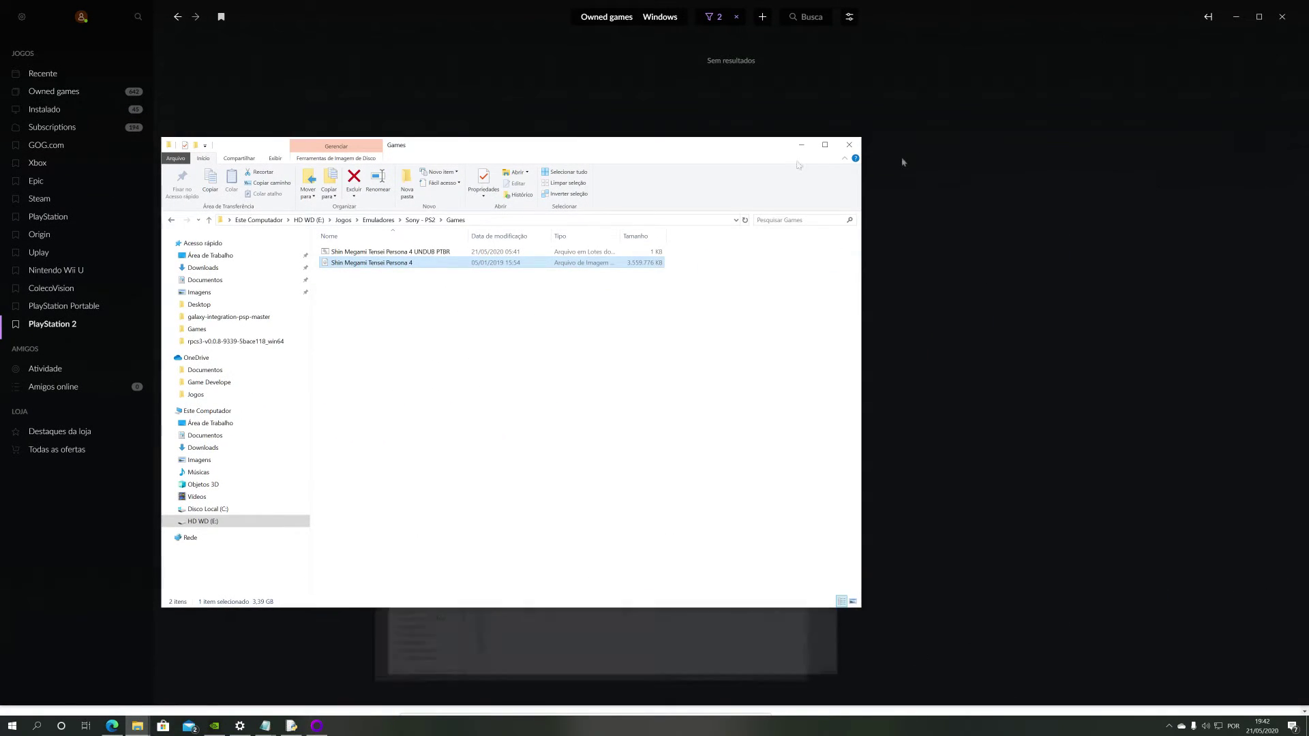
left_click(570, 103)
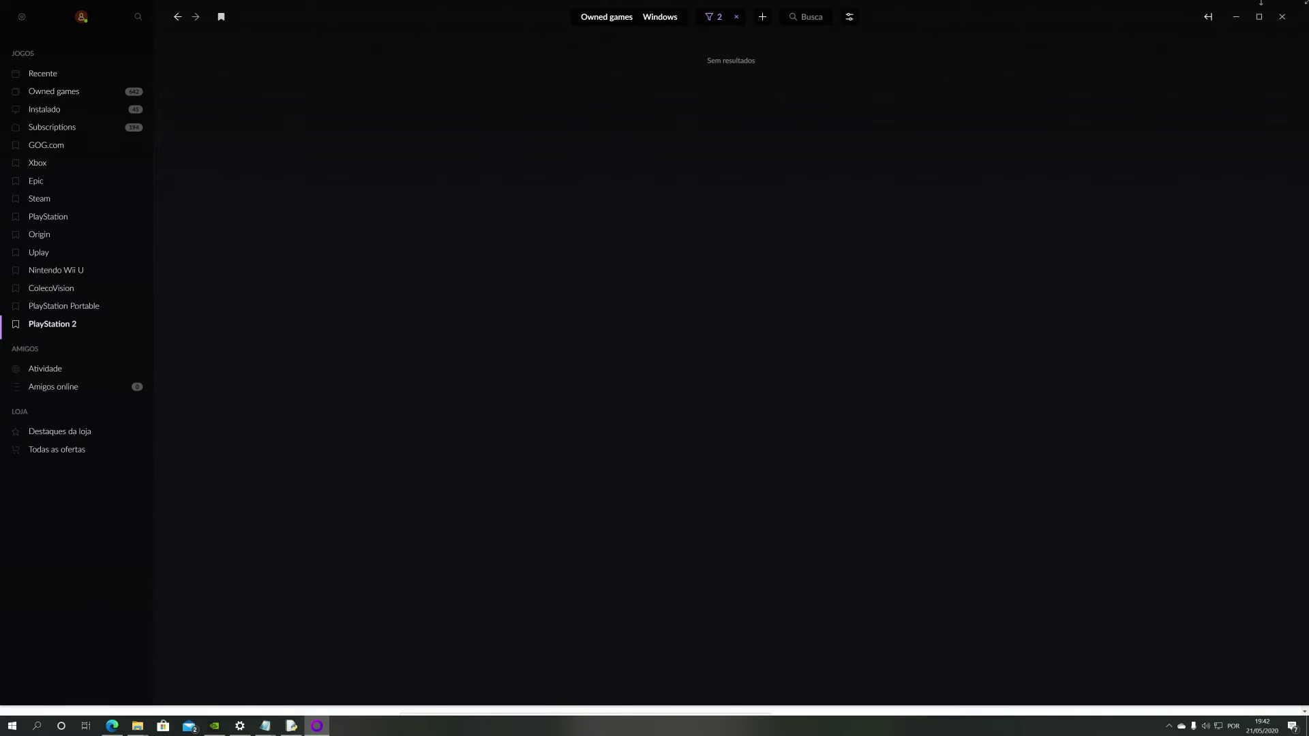
left_click(1282, 17)
left_click(1169, 726)
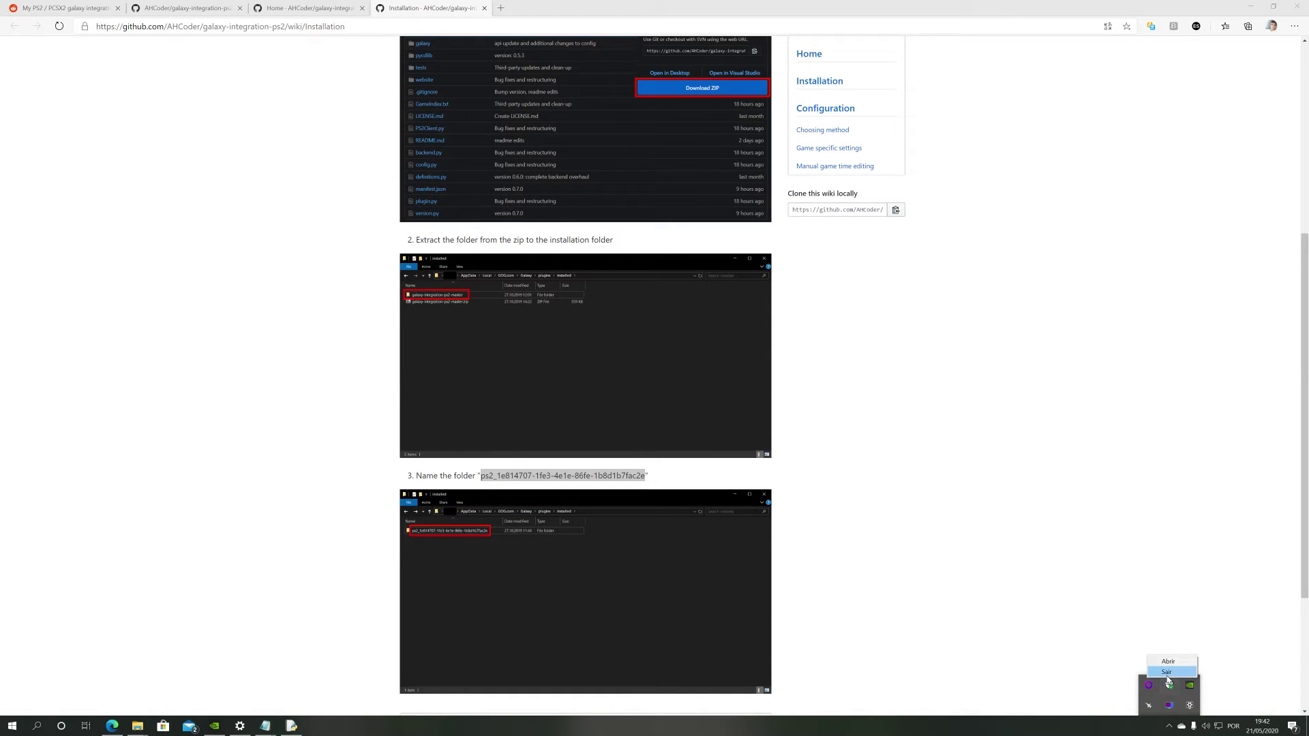
Relaunch GOG Galaxy and show the PlayStation 2 games in the library
left_click(13, 726)
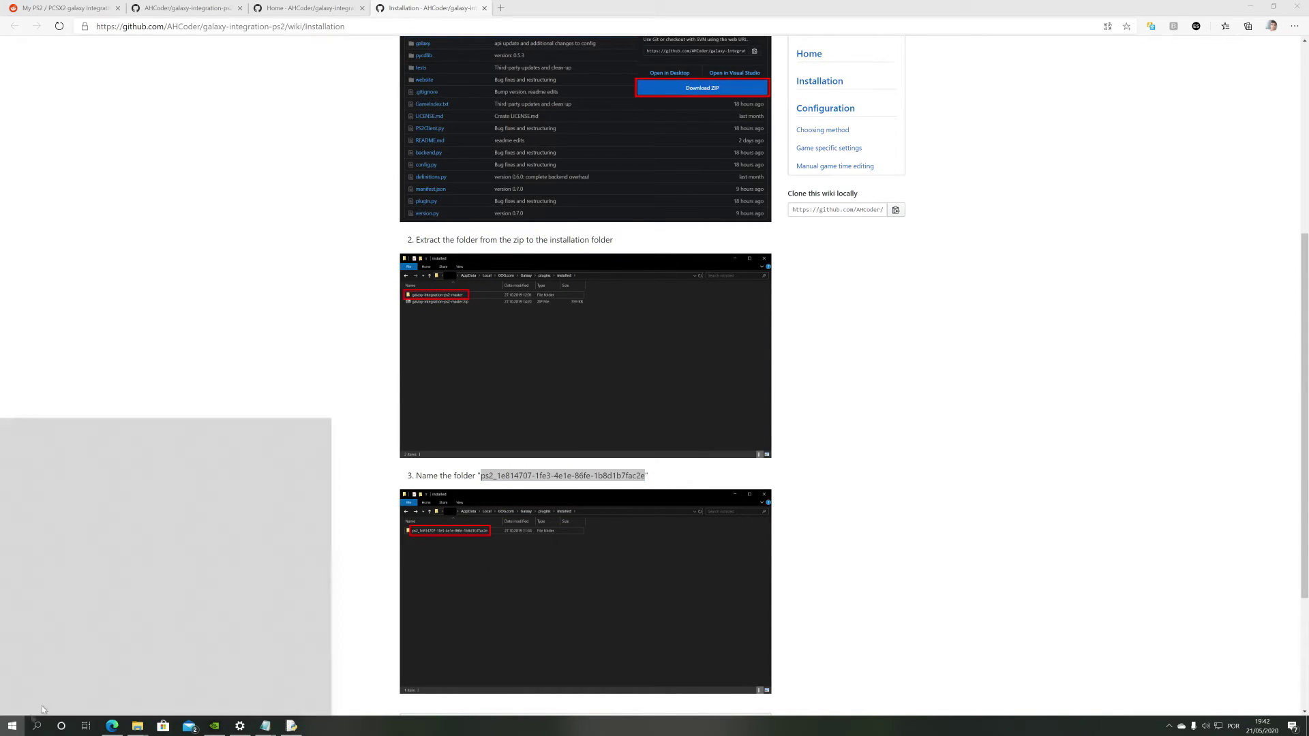
left_click(238, 560)
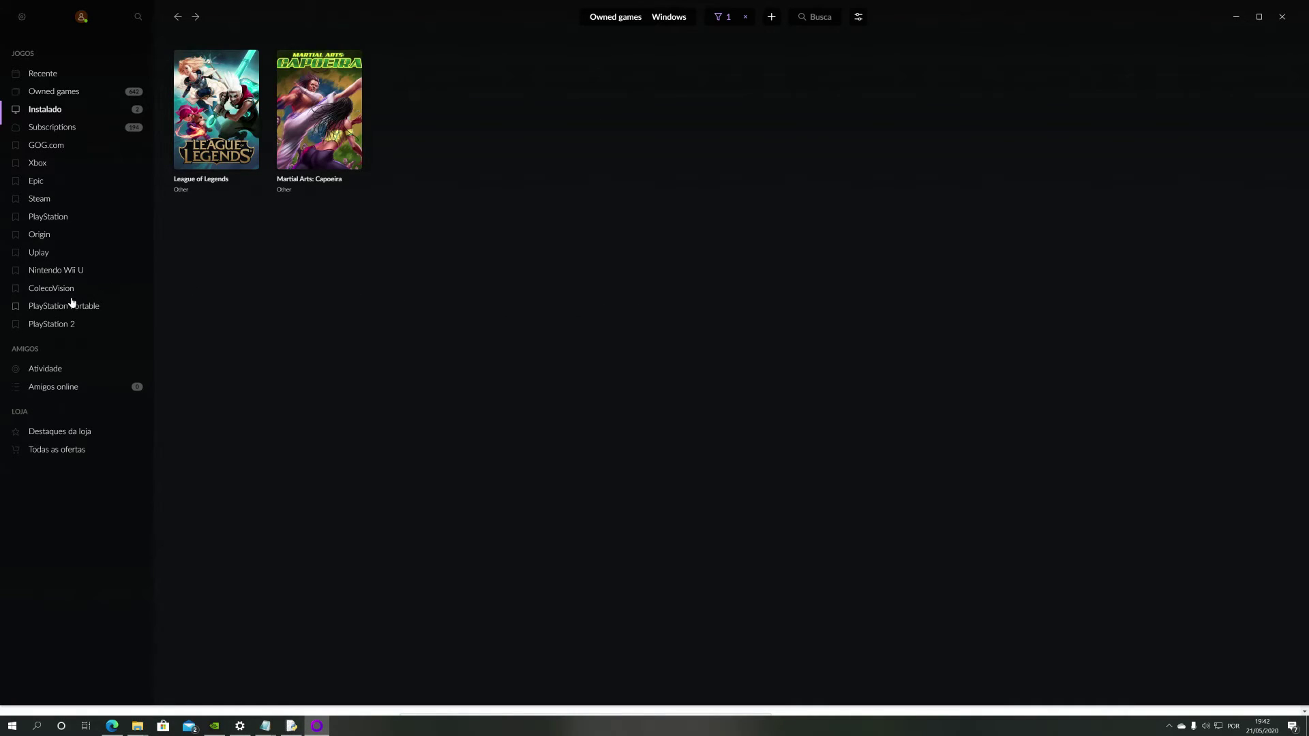
left_click(68, 325)
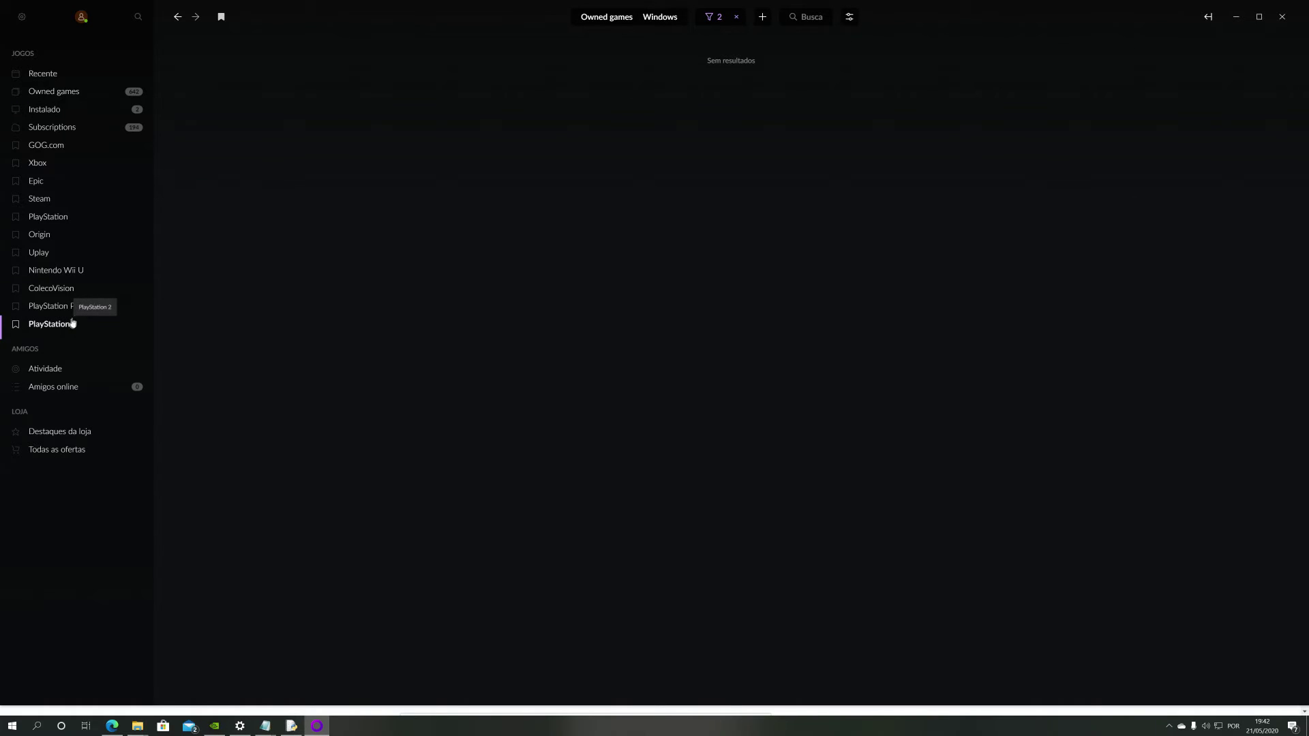